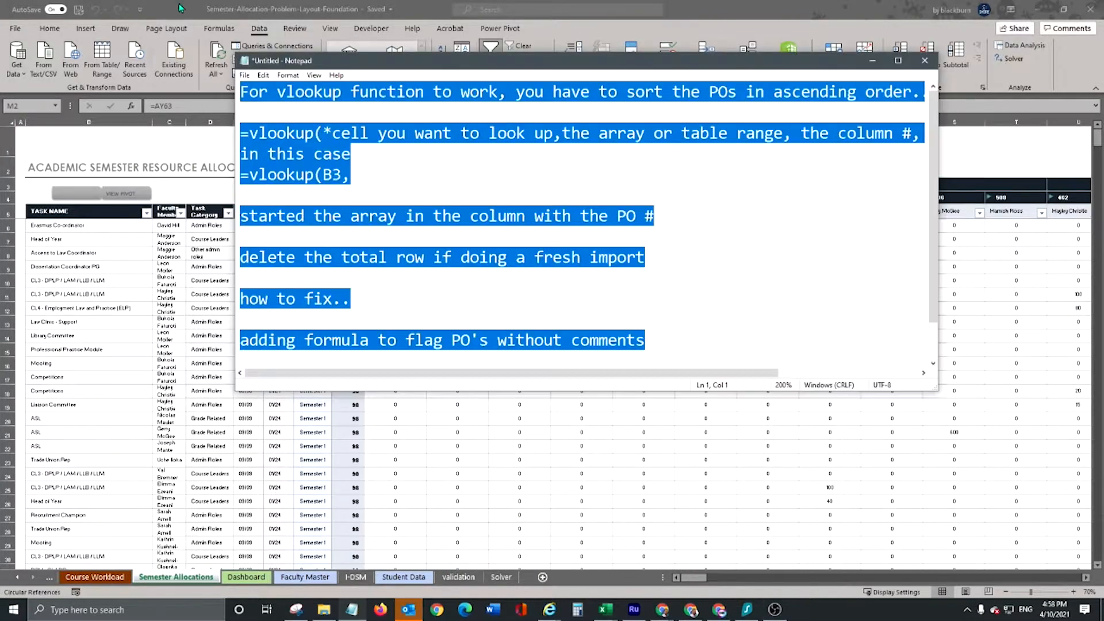
Replace the old notes with the line "we are short hours and need to spread the workload for courses.".
key(Delete)
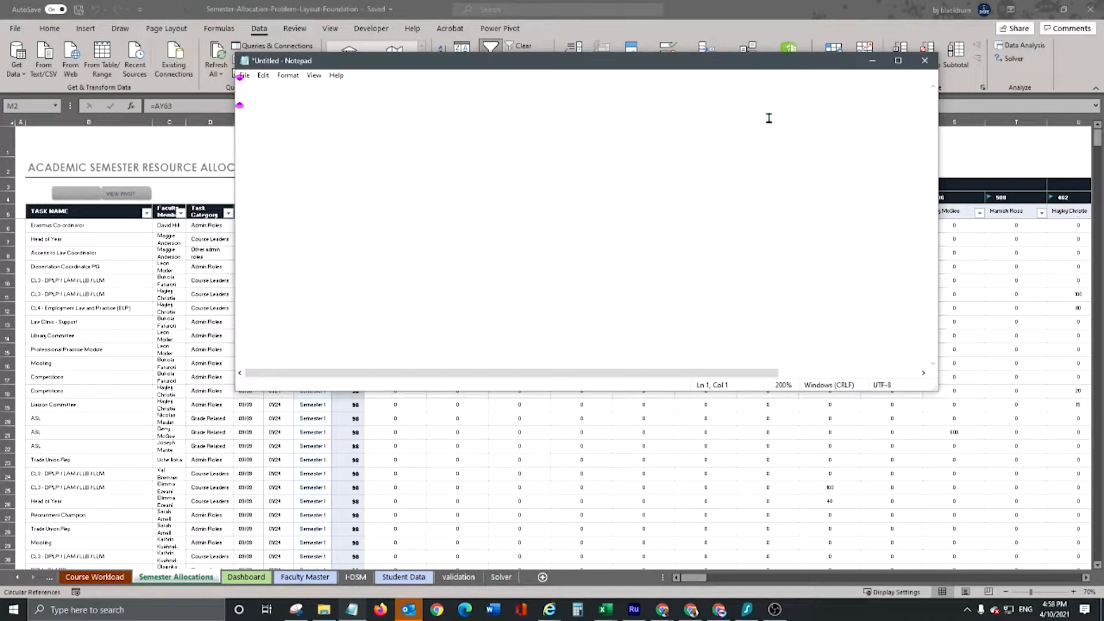
text(we are short )
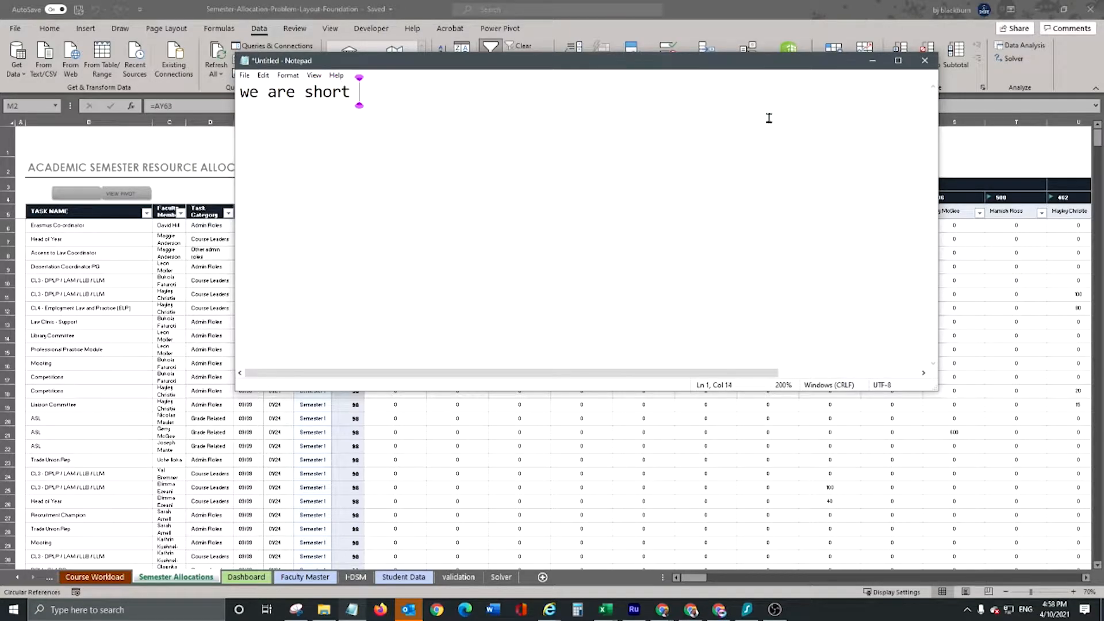
text(hours and n)
key(BackSpace)
key(BackSpace)
key(BackSpace)
key(BackSpace)
text(n)
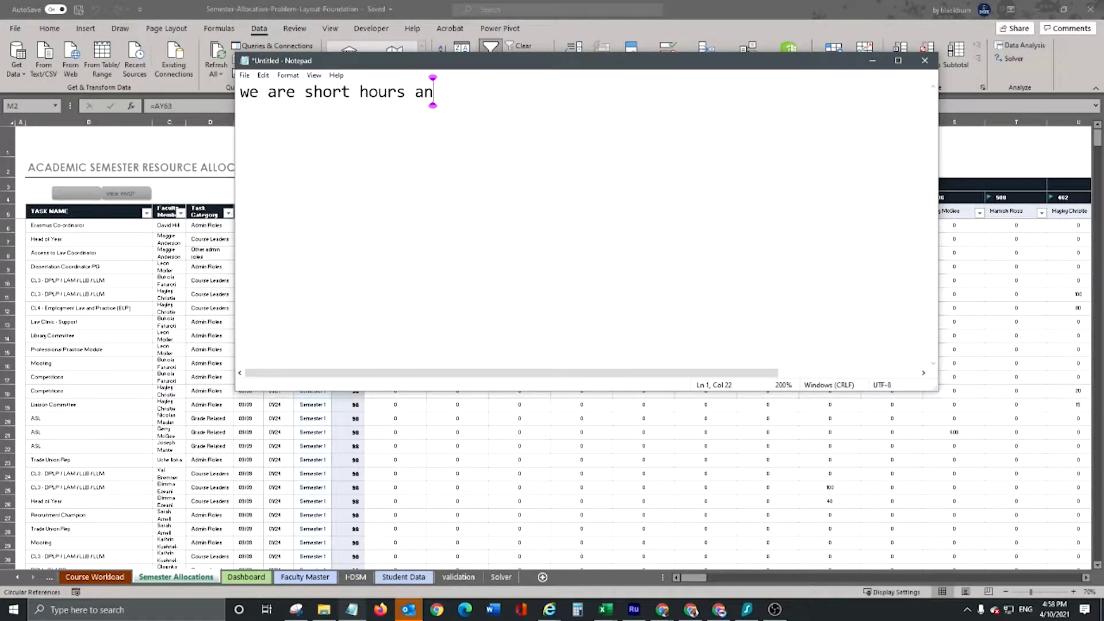
text(d need to spread the wo)
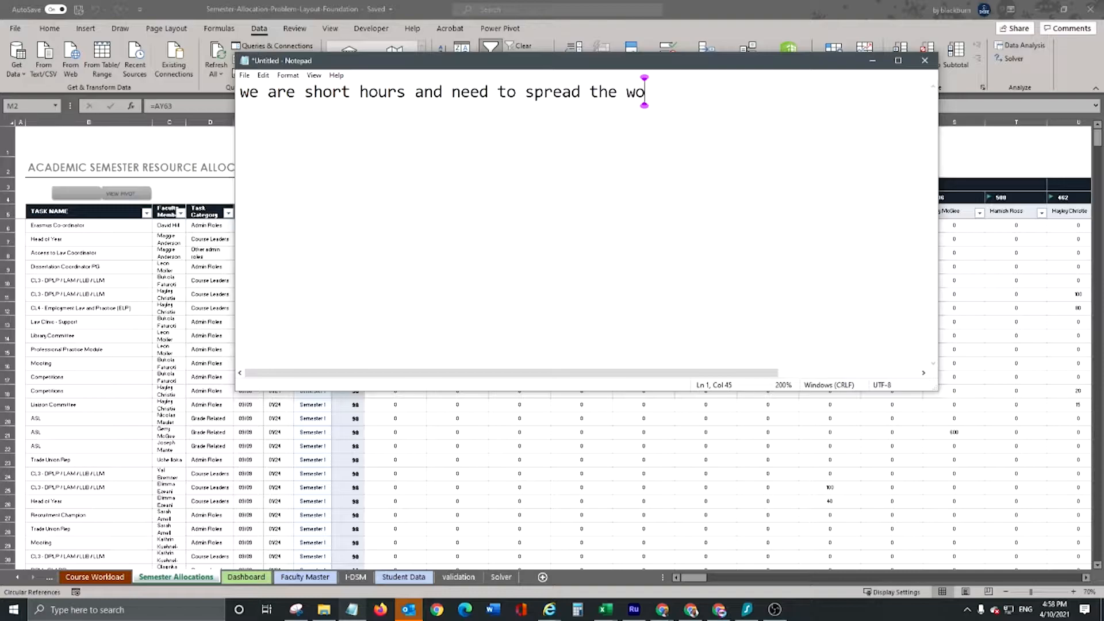
text(rkload for courses.)
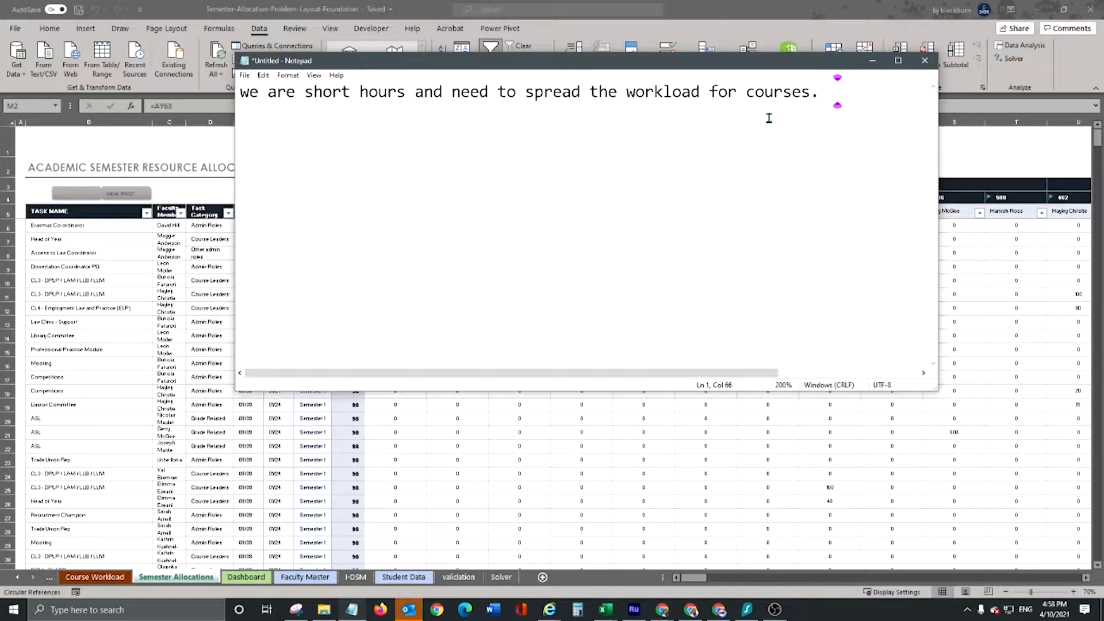
Add a second paragraph reading "This is the biggest variable and will help us level set the workload as we can solve for".
text(This has the)
key(BackSpace)
key(BackSpace)
key(BackSpace)
key(BackSpace)
key(BackSpace)
key(BackSpace)
key(BackSpace)
text(is the biggest )
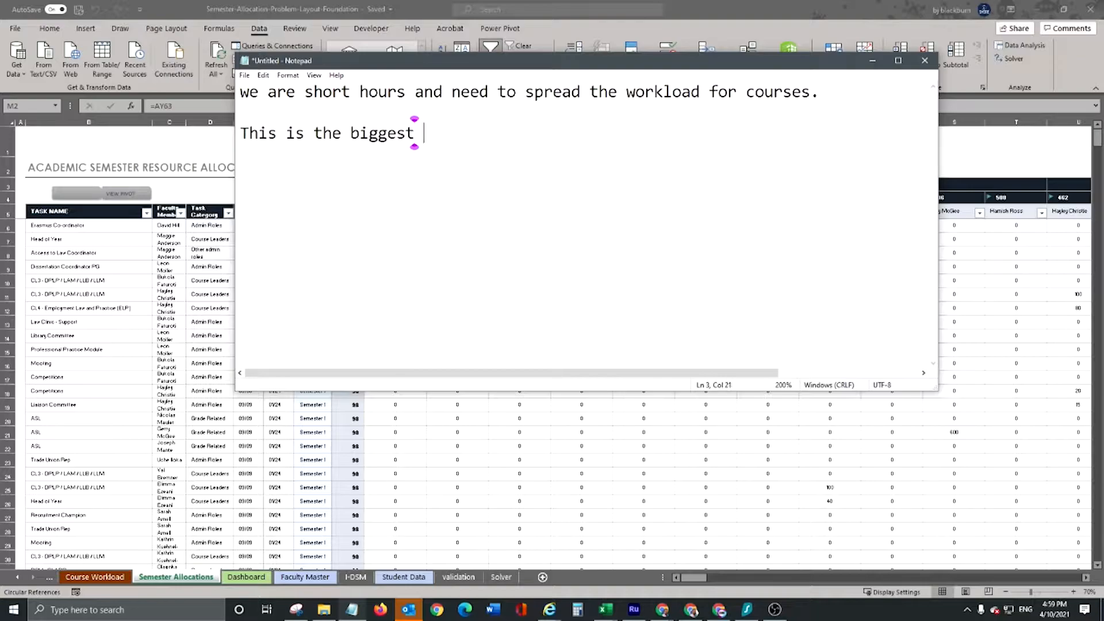
text(variable and will )
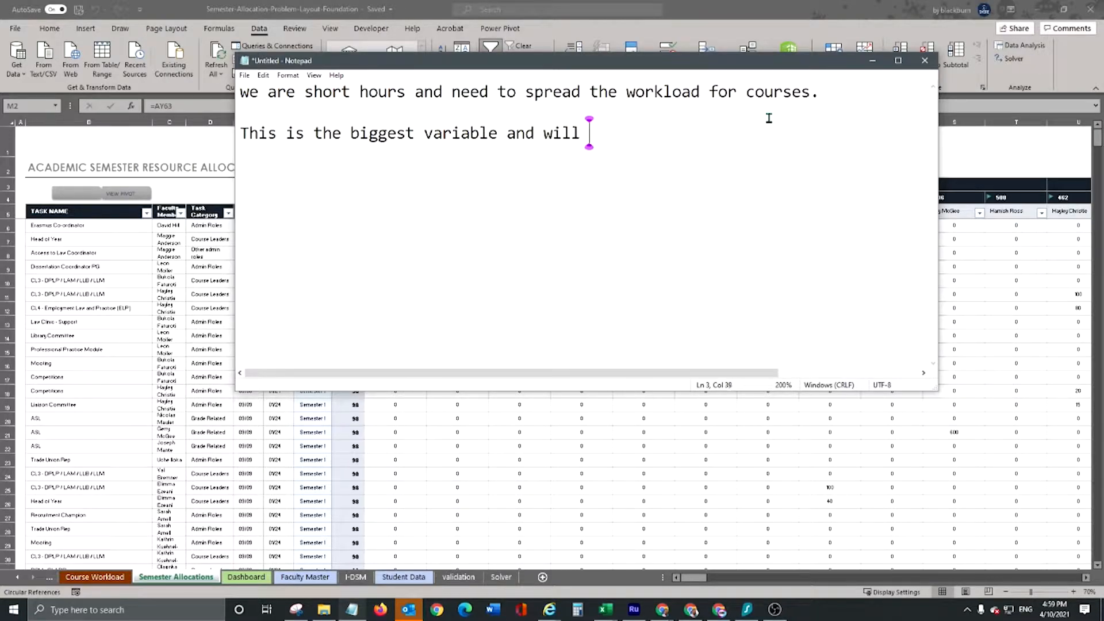
text(help us leve)
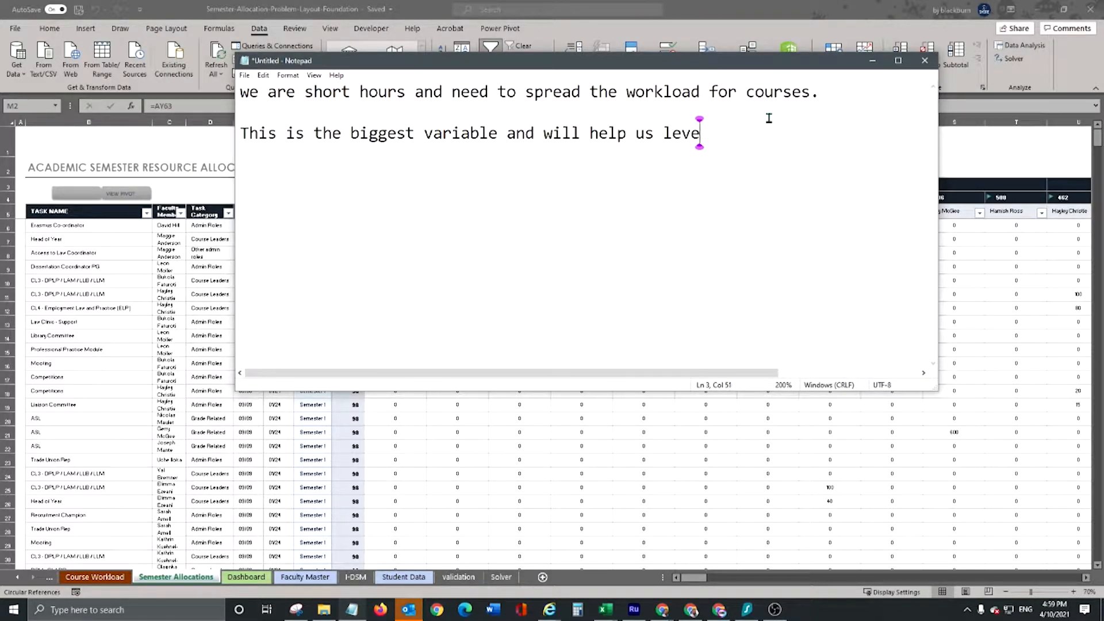
text(l set the workload as)
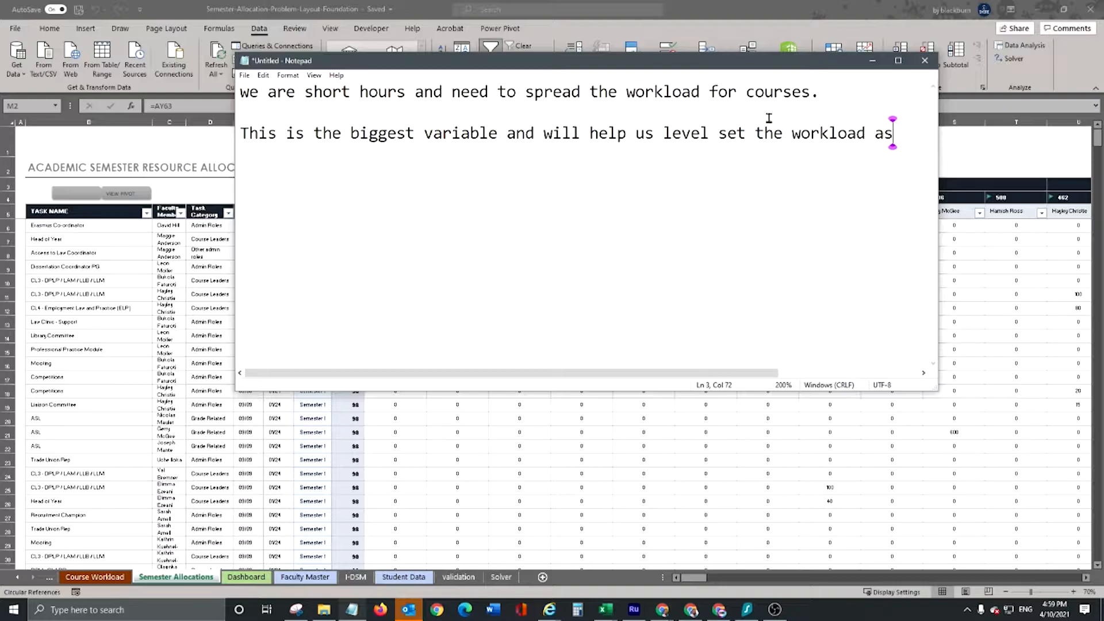
text( we can solve for)
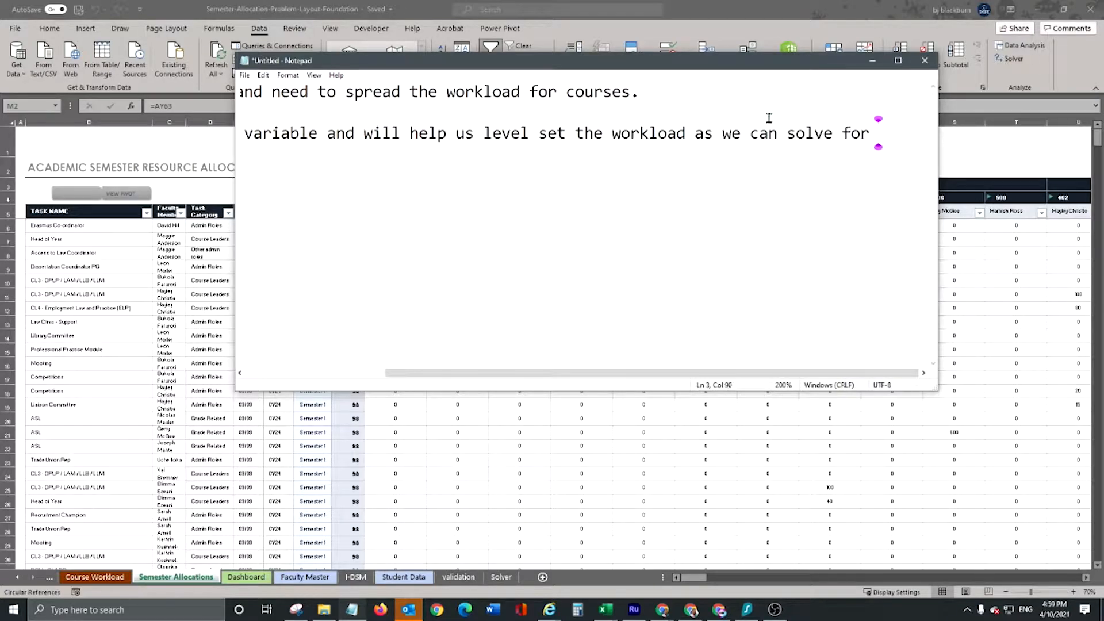
Move the notes window below the sheet's summary figures and continue the sentence with "Allocated resources = semester workload (plus some buffer".
drag(702, 54, 633, 259)
text(Allocated rew)
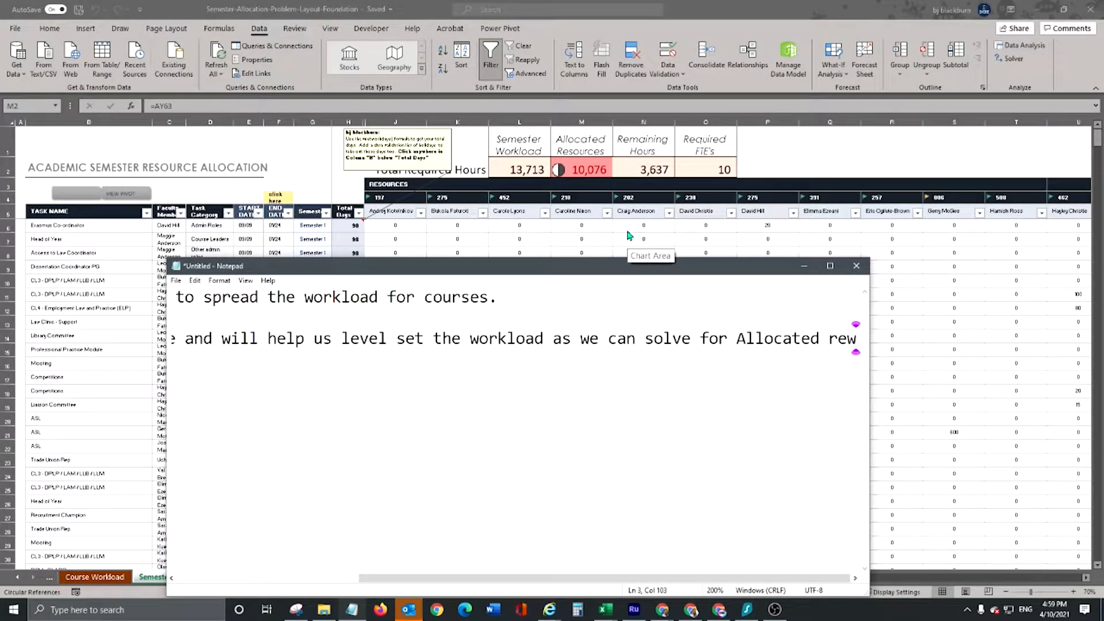
key(BackSpace)
text(sourc)
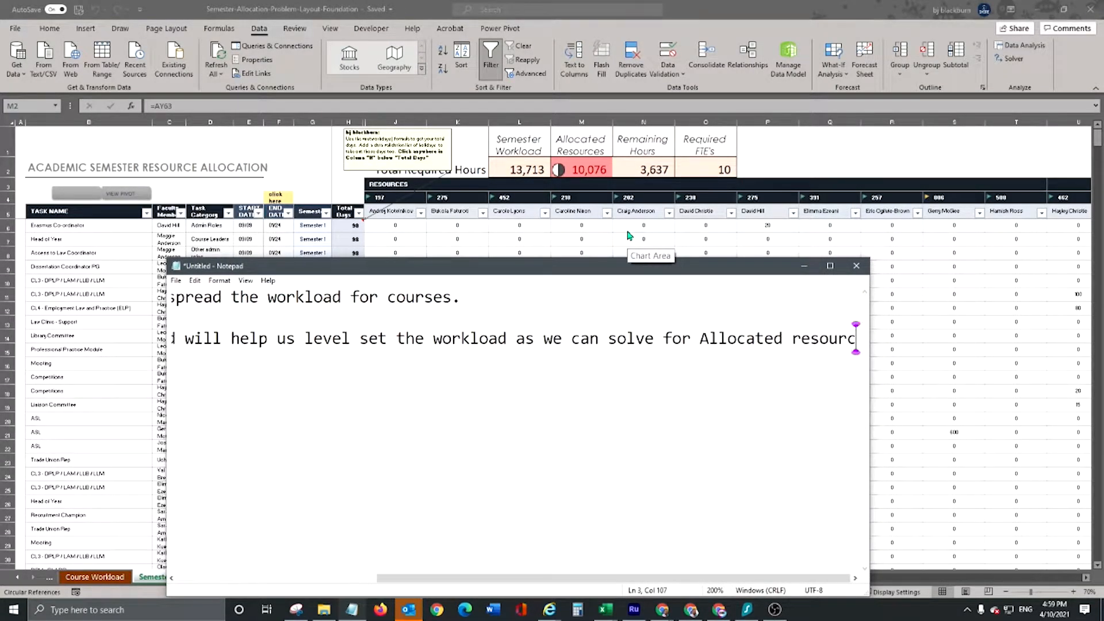
text(es = s)
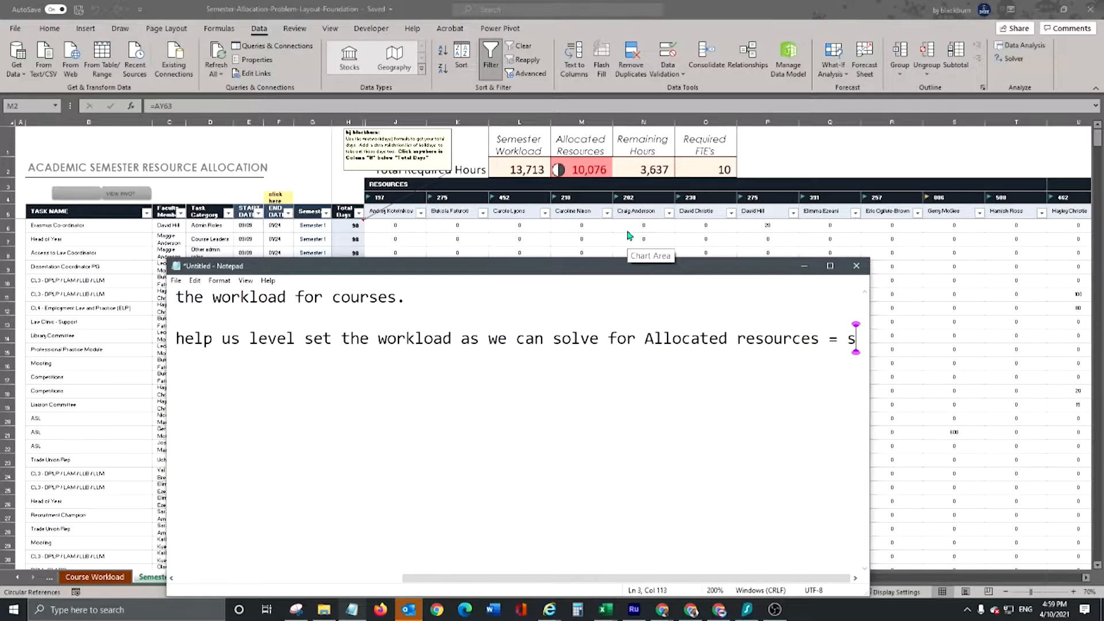
text(emester worko)
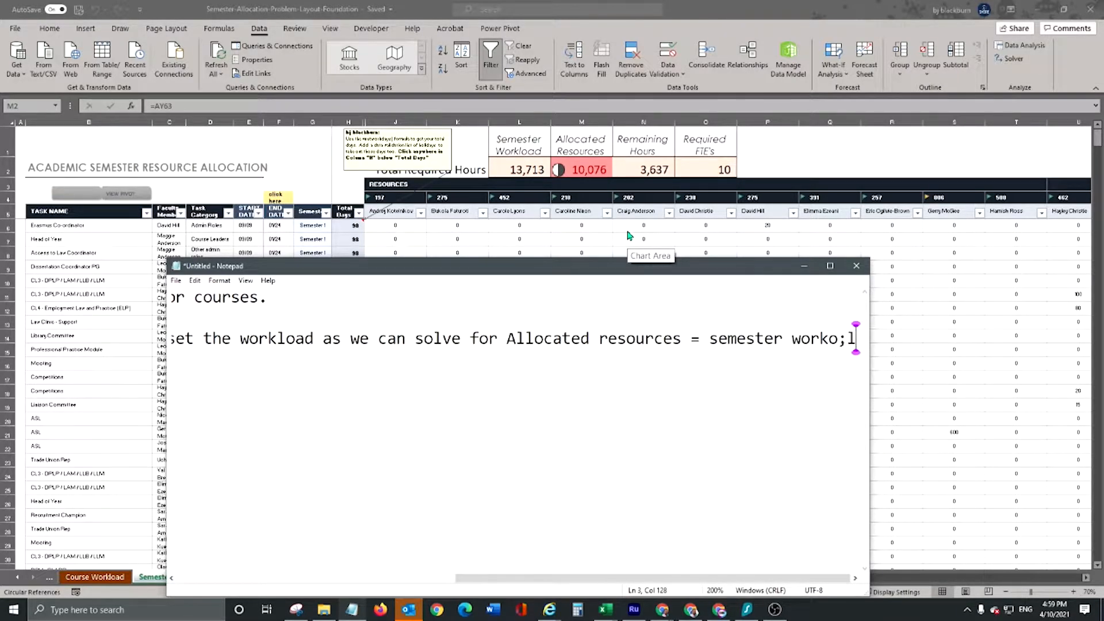
text(load )
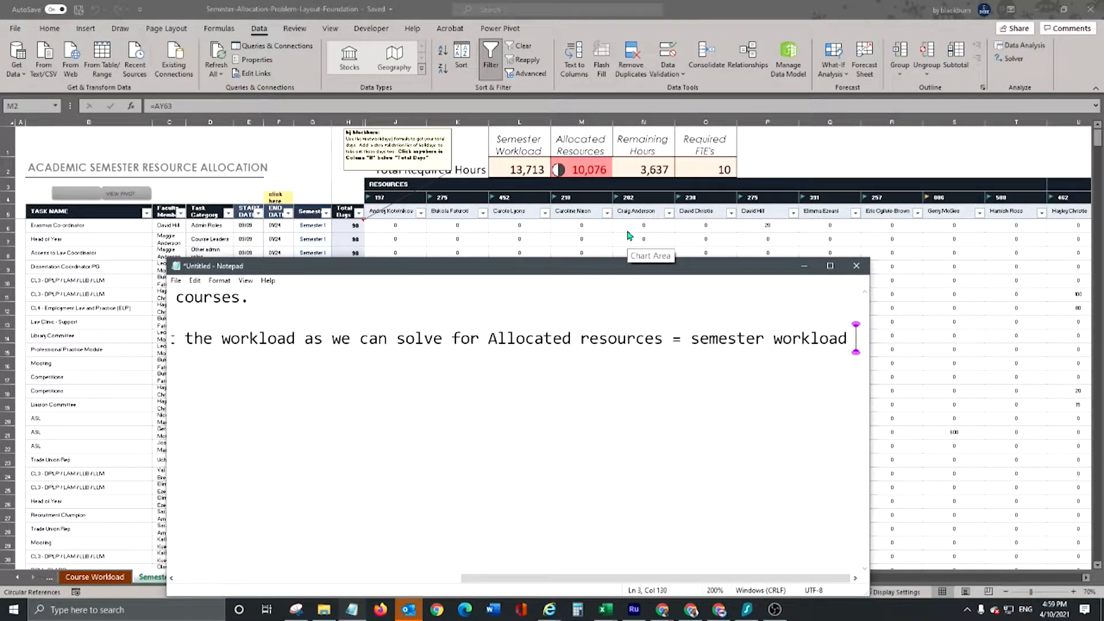
text((plus some buffer)
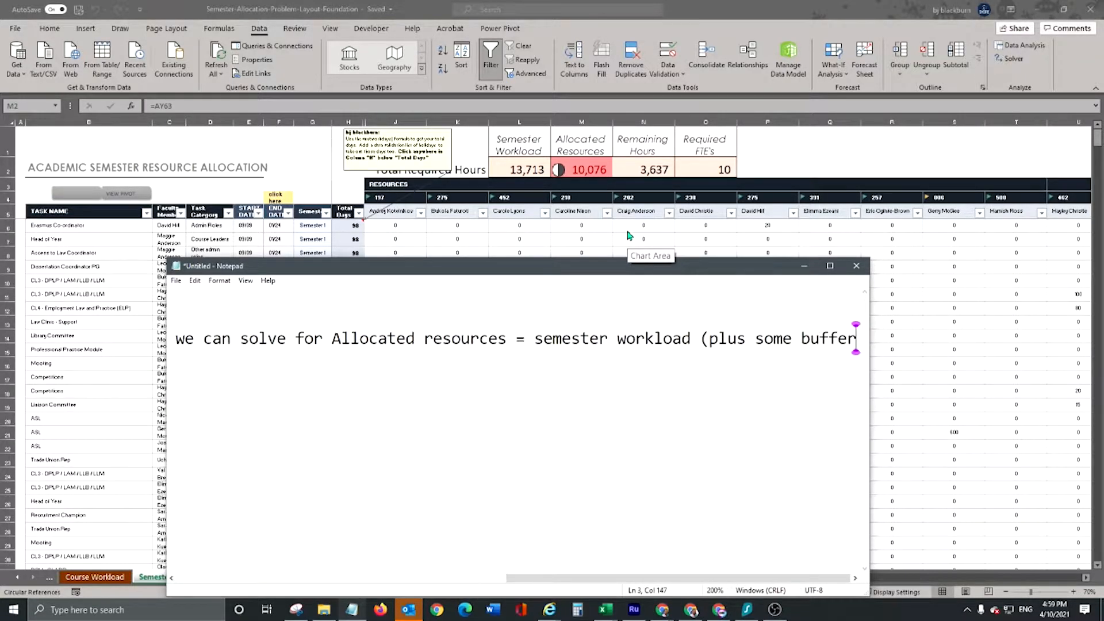
Note "If solver is not active on your data tab..." on a new line and check where Solver sits in Excel.
key(Return)
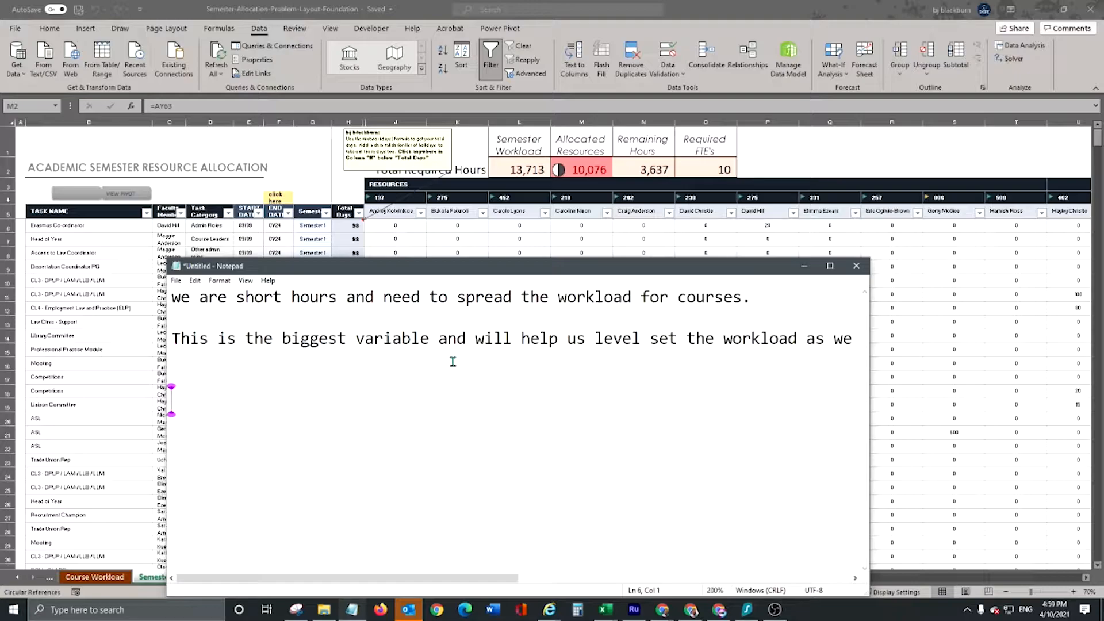
text(If solver is not active  on your data tab...)
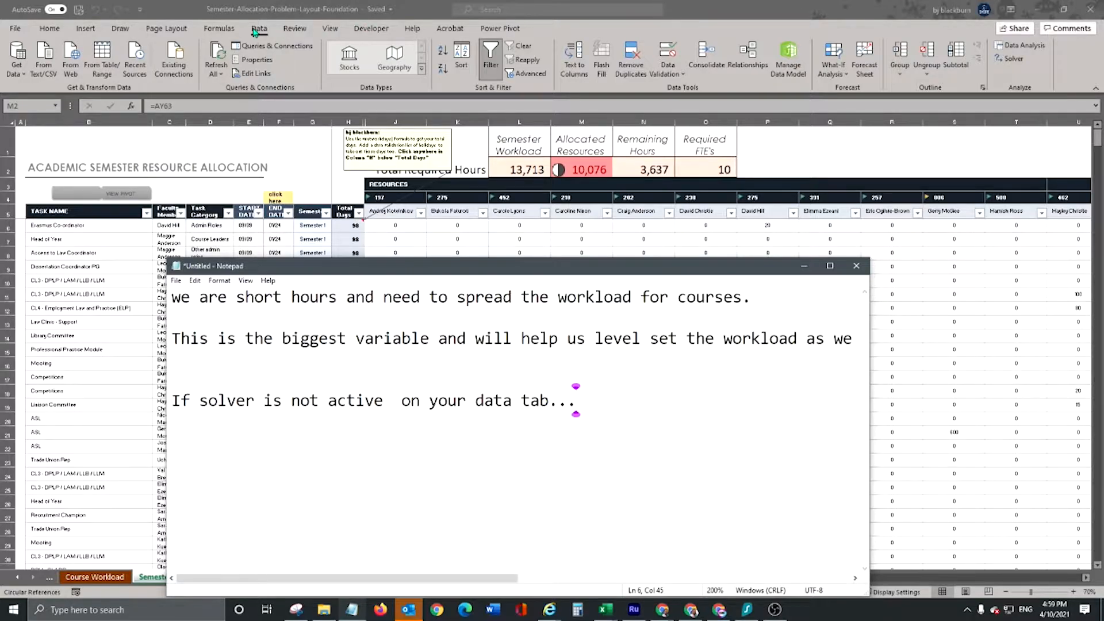
click(255, 32)
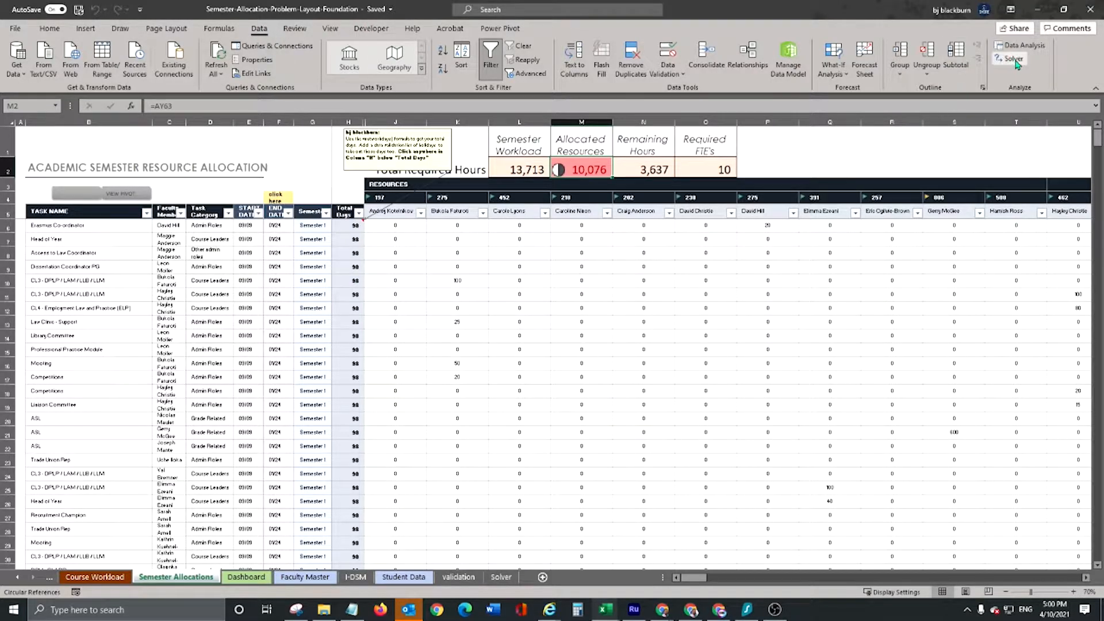
key(alt+Tab)
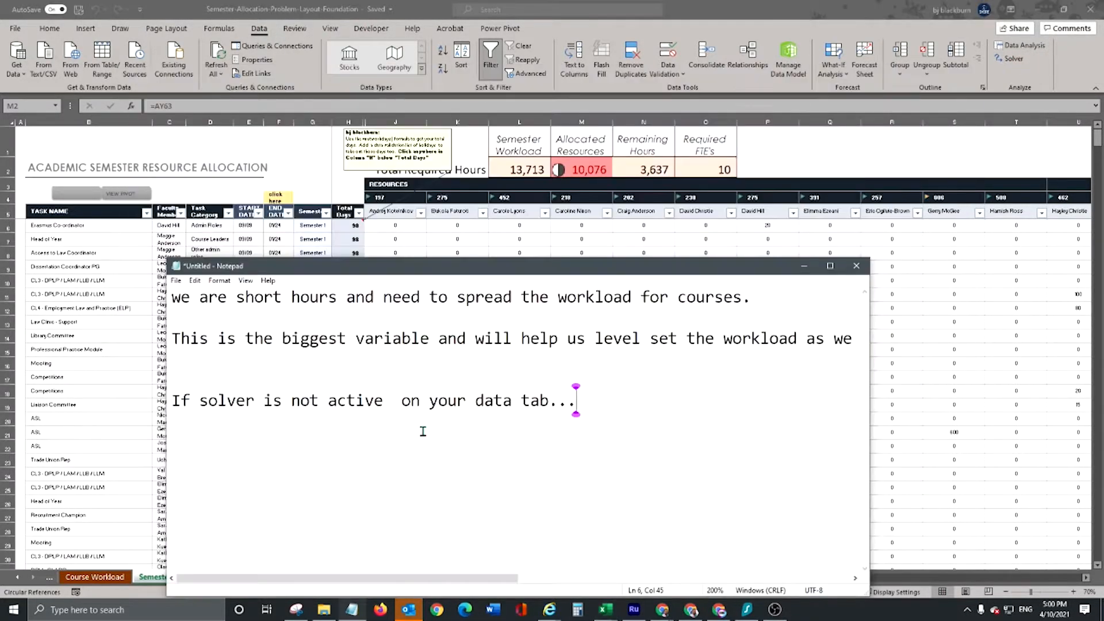
Add the instruction "go to options and addonn" below the Solver note, leaving a blank line between them.
key(Return)
key(Return)
text(go to )
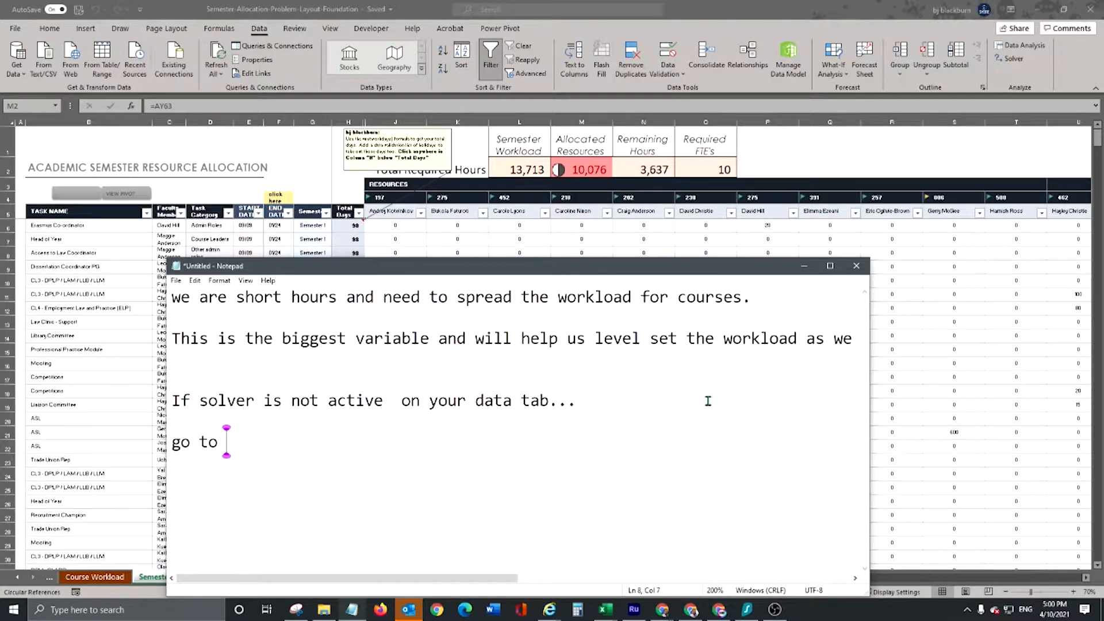
text(options and )
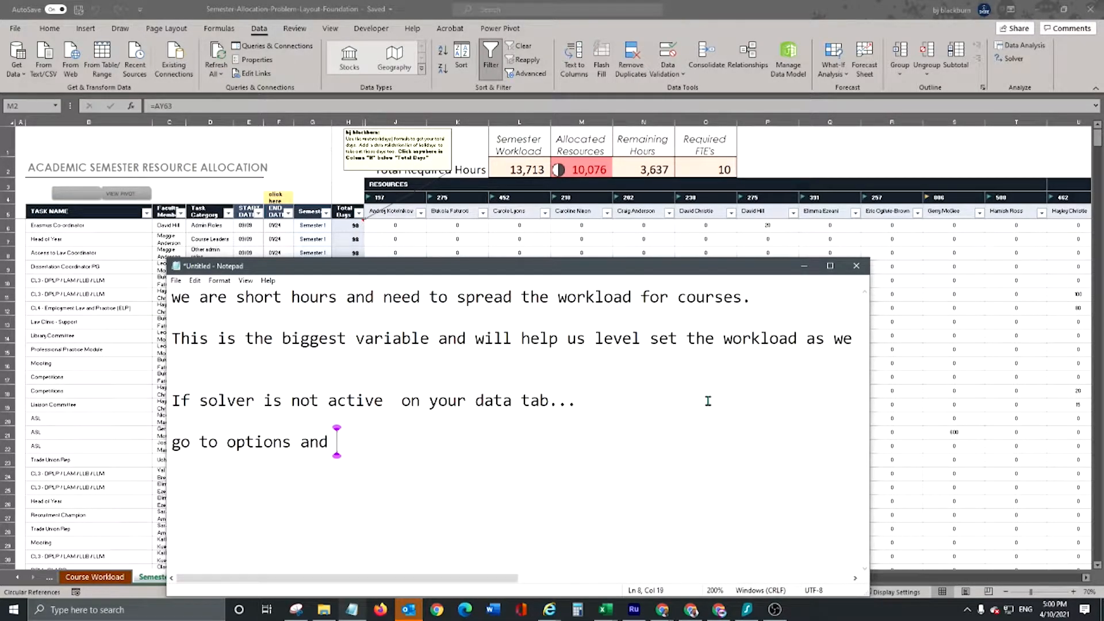
text(addonn)
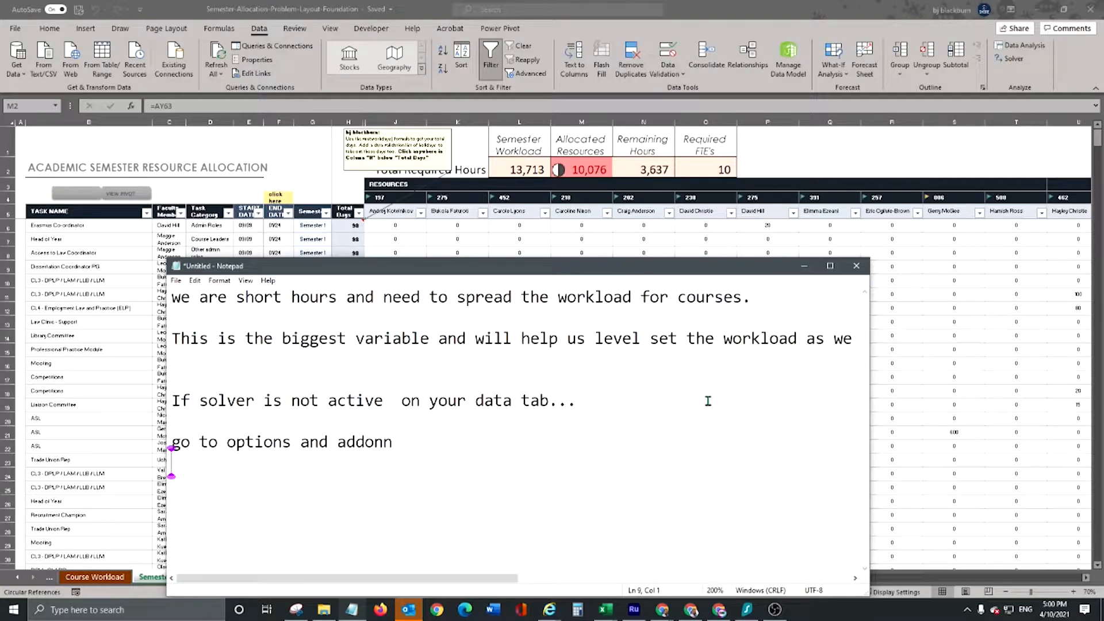
Switch to Excel and open the list of available Excel Add-ins from the program's add-in options.
click(30, 35)
click(15, 28)
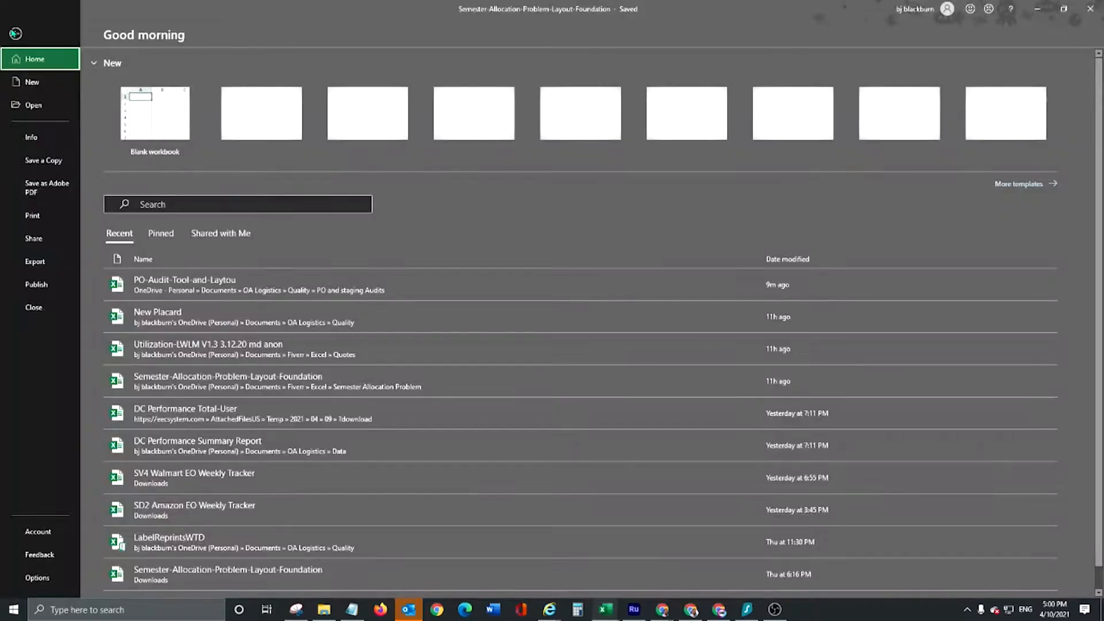
click(50, 582)
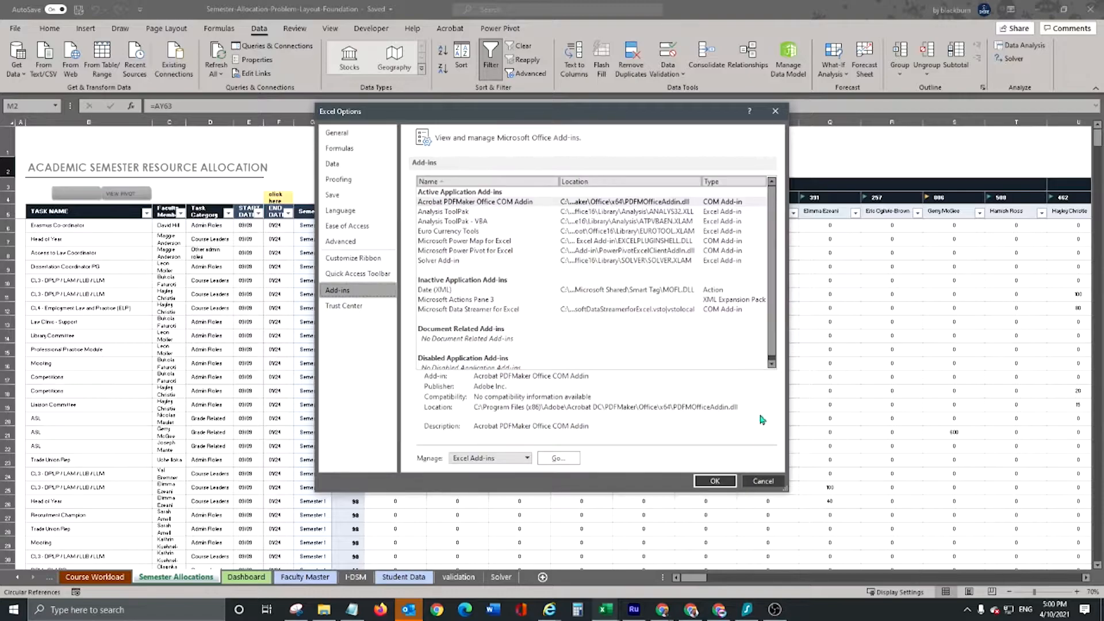
click(772, 363)
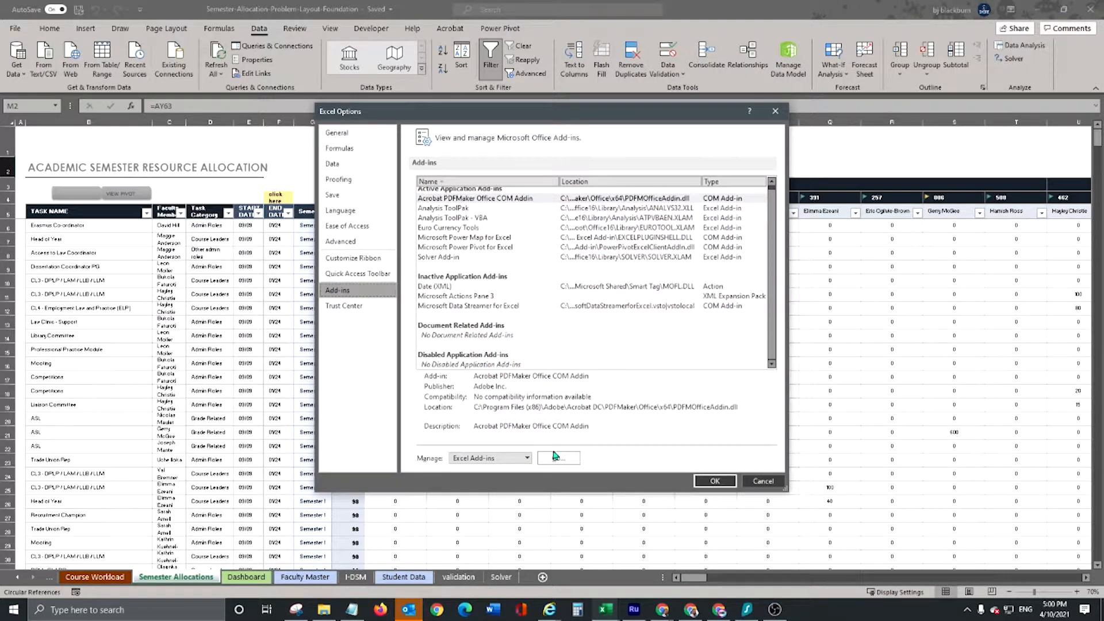
click(524, 464)
click(485, 460)
double_click(487, 462)
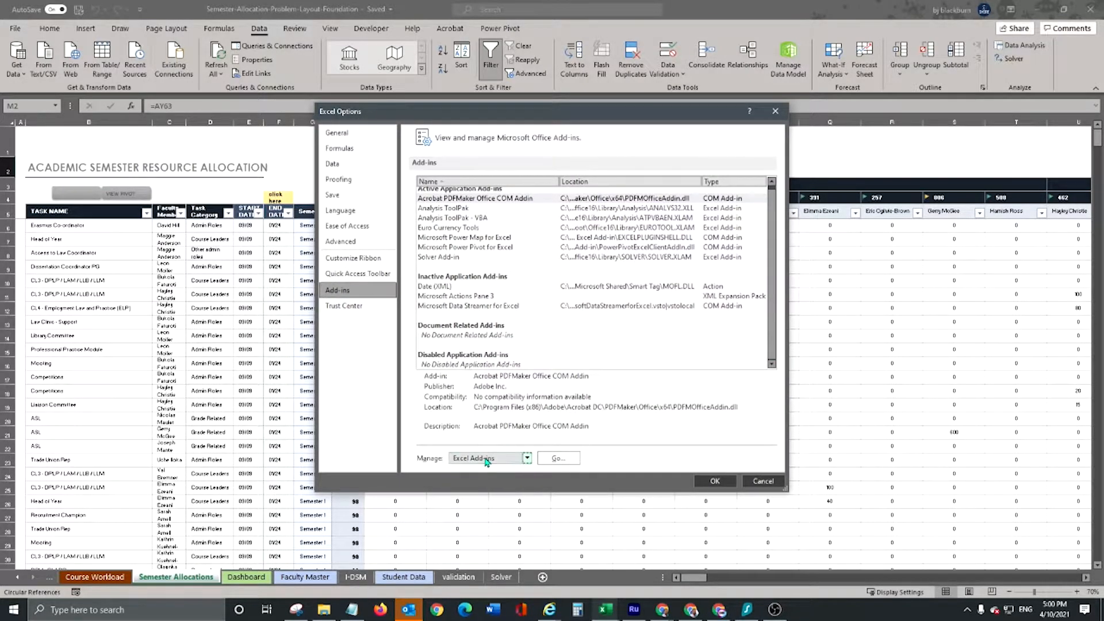
click(558, 459)
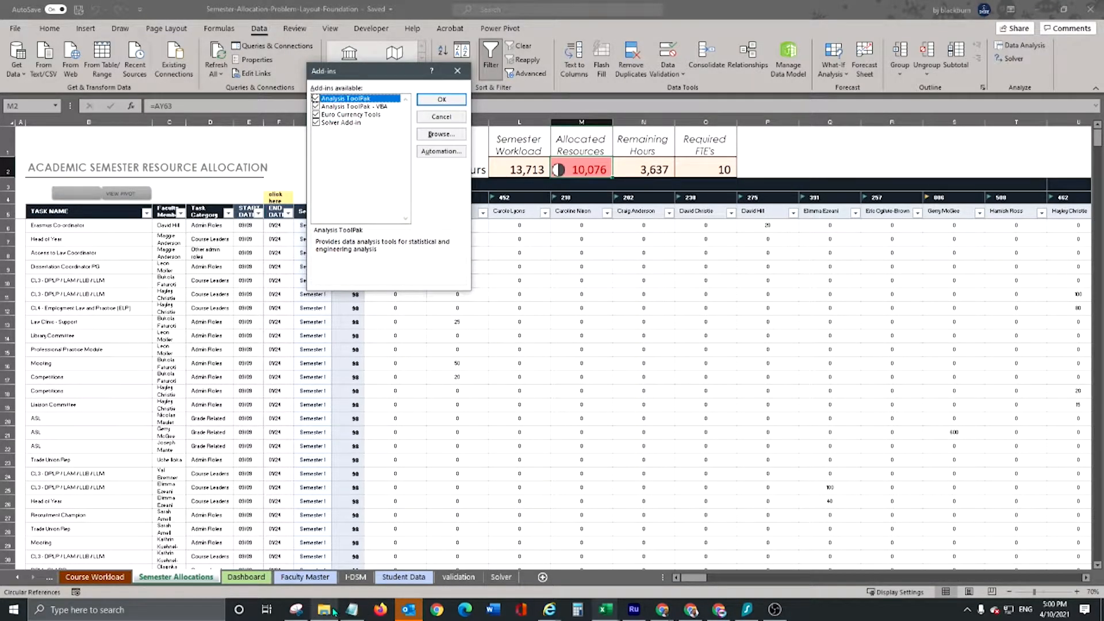
Add "check the boxes and go" to the Notepad notes, and accept the enabled add-ins in Excel.
click(352, 609)
text(chek t)
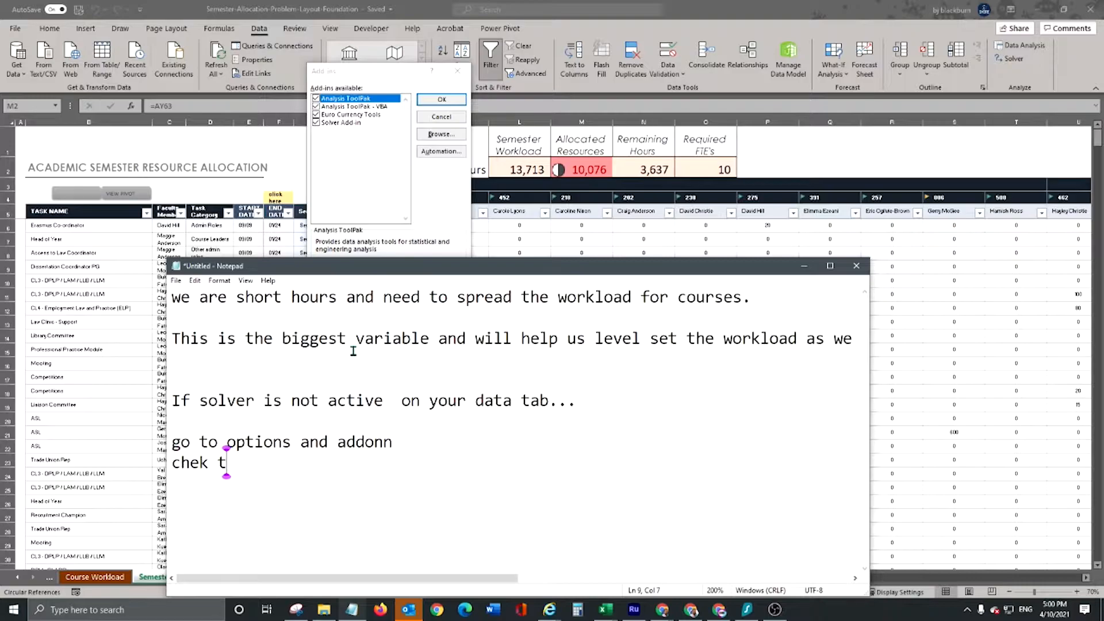
key(BackSpace)
key(BackSpace)
key(BackSpace)
text(ck the boxes and go)
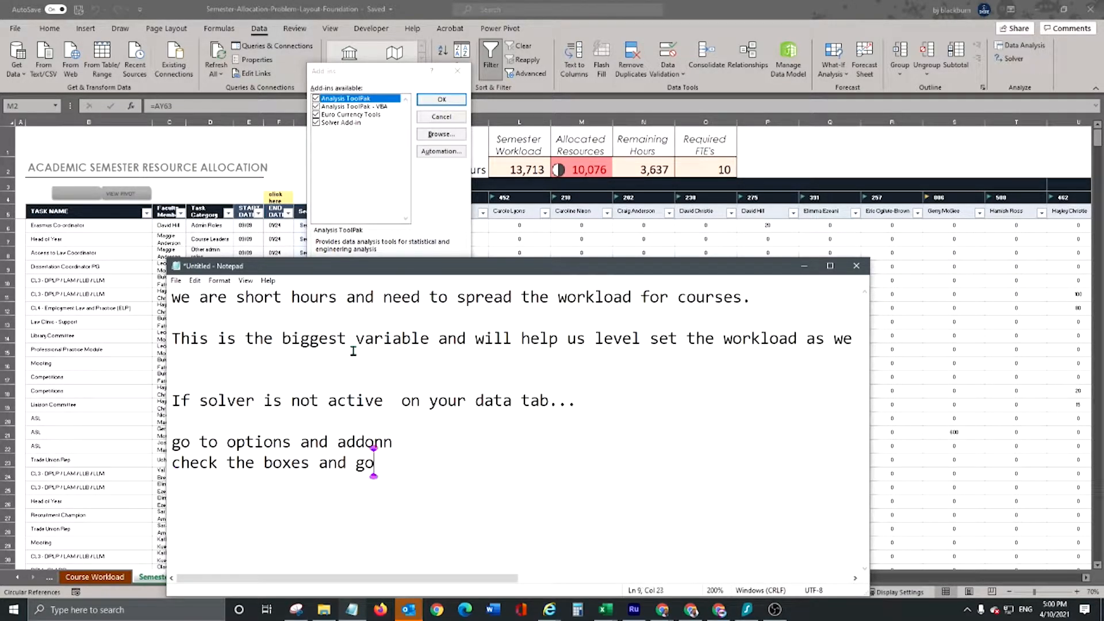
click(804, 266)
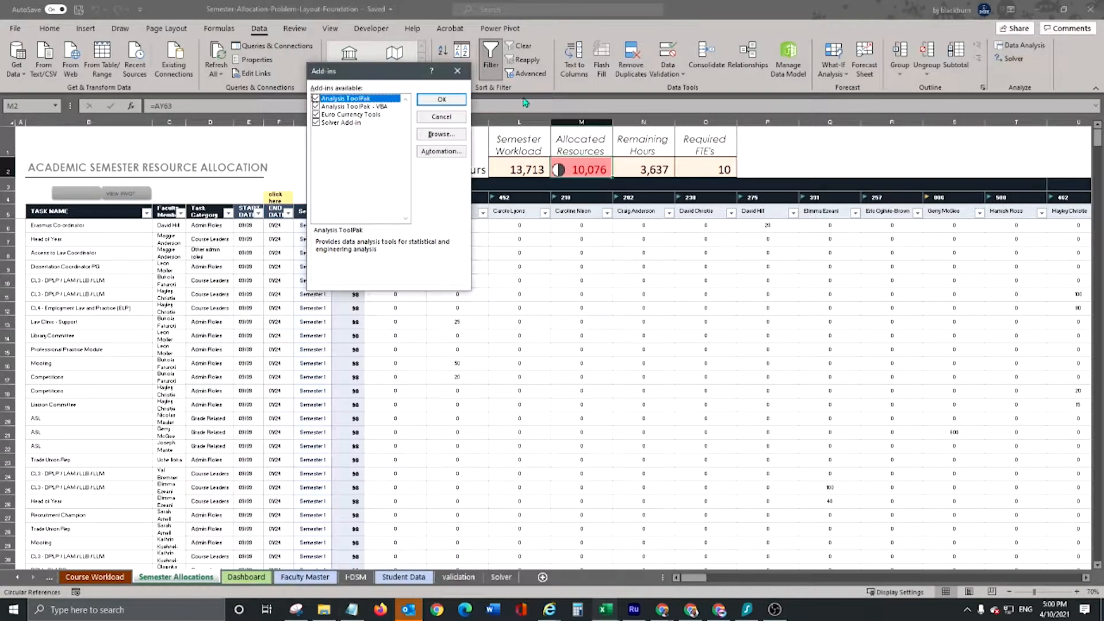
click(441, 99)
Shade the Adjustments DSM (not active) row gray from J57 across the resource columns, and select cell J56.
scroll(464, 372, down, 7)
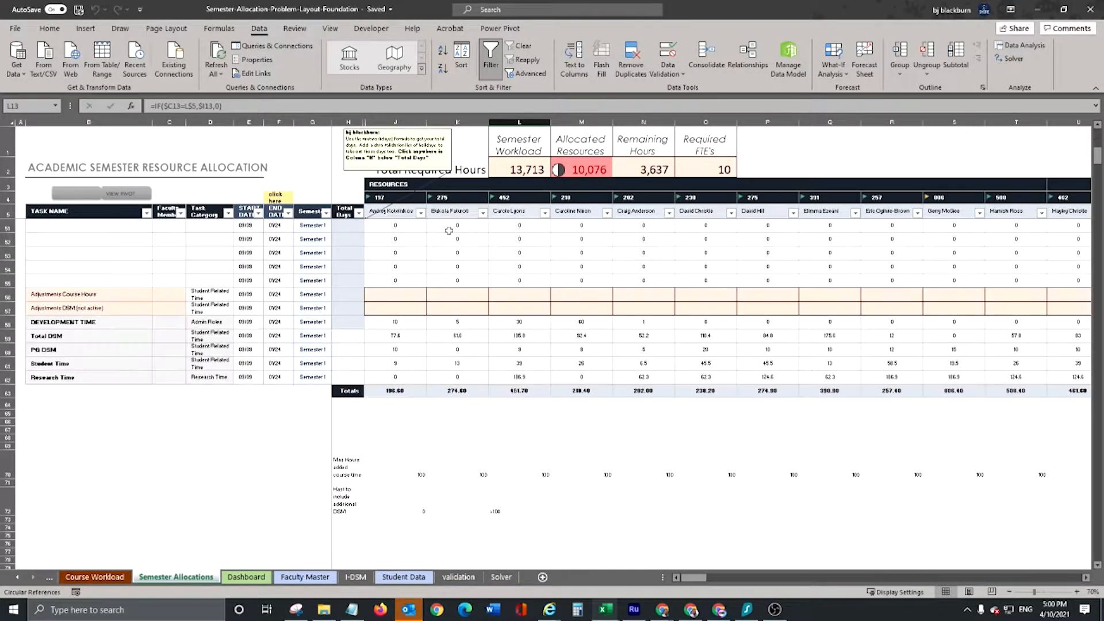
click(386, 314)
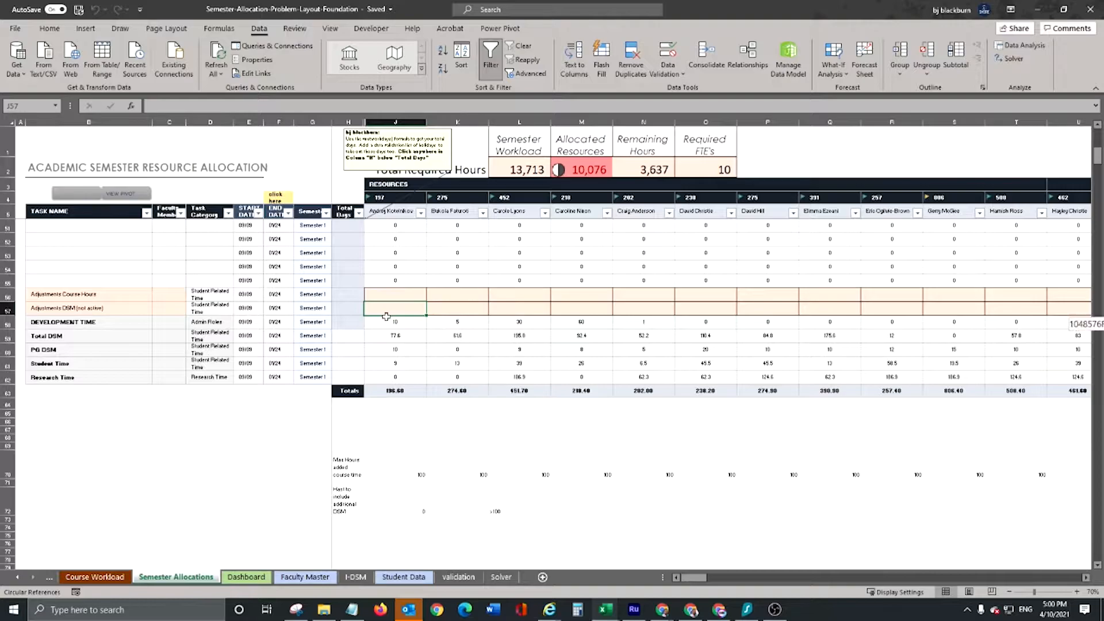
key(ctrl+shift+Right)
click(50, 28)
click(196, 68)
click(215, 110)
click(686, 578)
click(686, 578)
click(398, 294)
Switch to Notepad and add the note "keep the DSM hours as a last resort since we need to spread out the course workload first".
click(352, 609)
key(Return)
key(Return)
text(k)
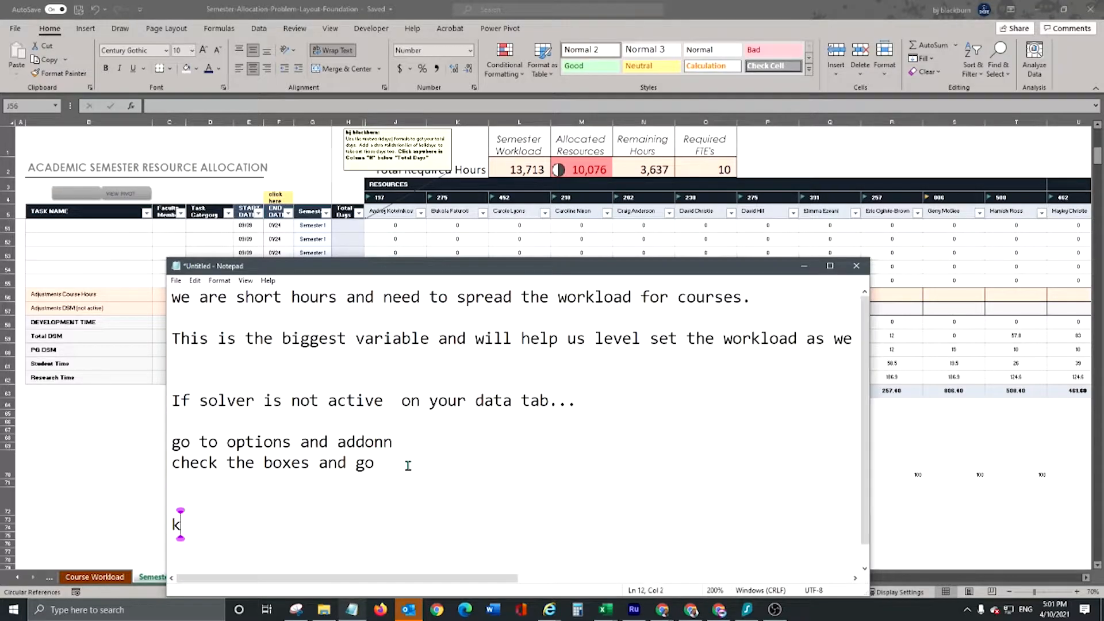
text(eep the DS)
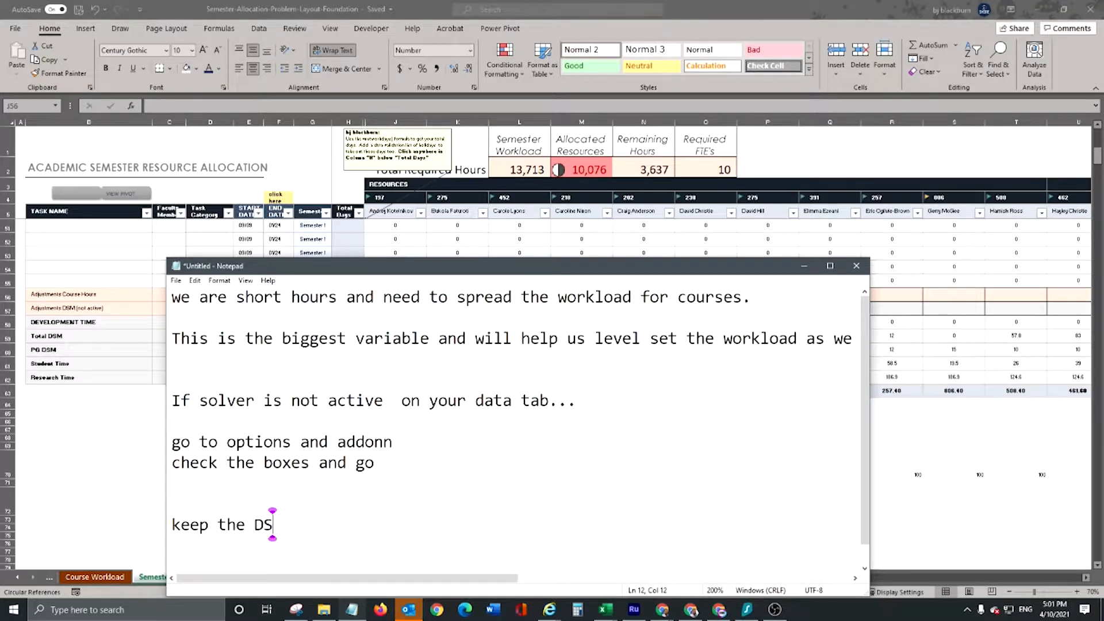
text(M hours as a last re)
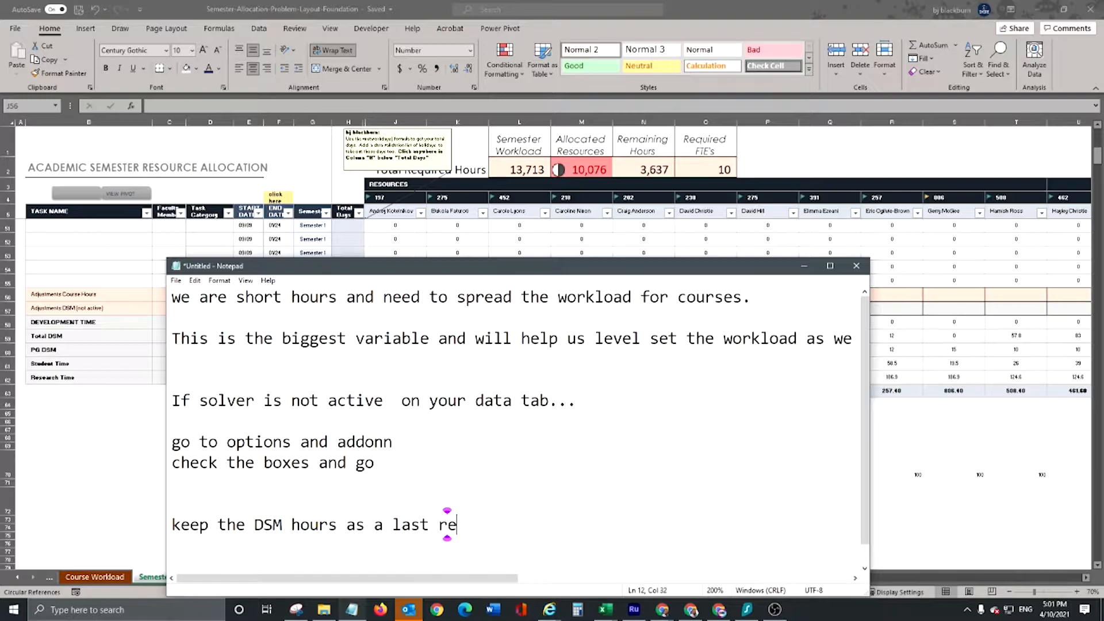
text(sort since we need to)
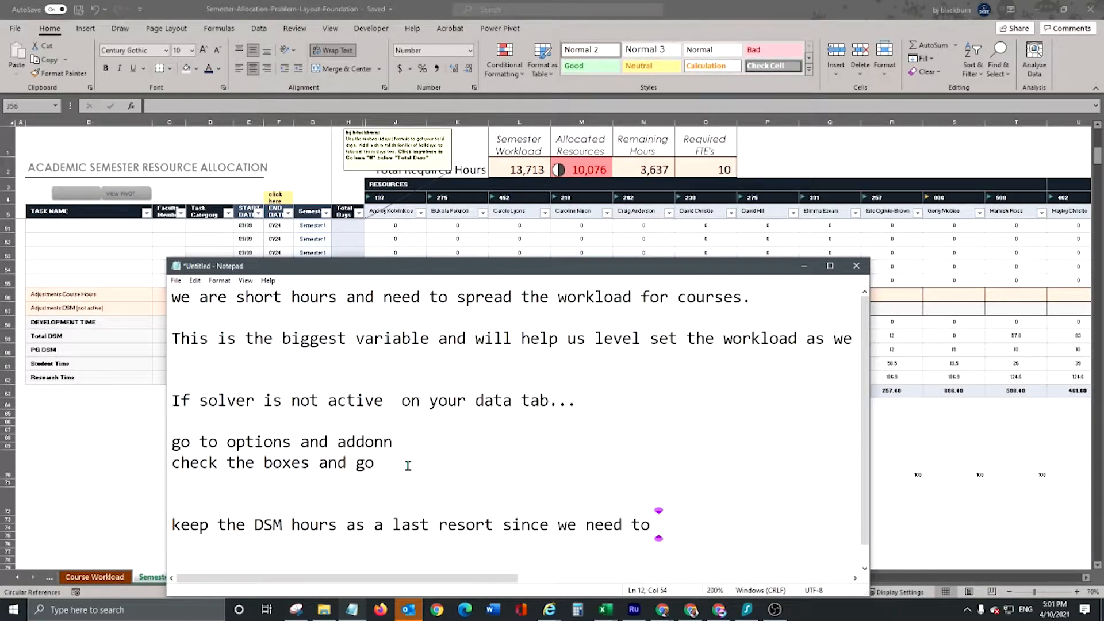
text( spread o)
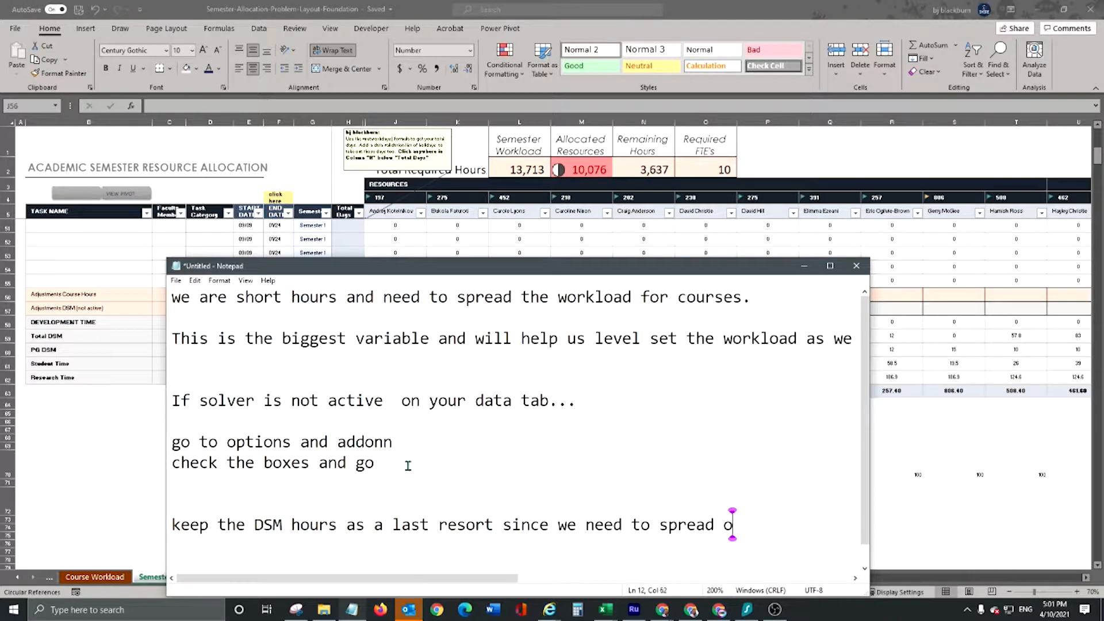
text(ut the course workload first)
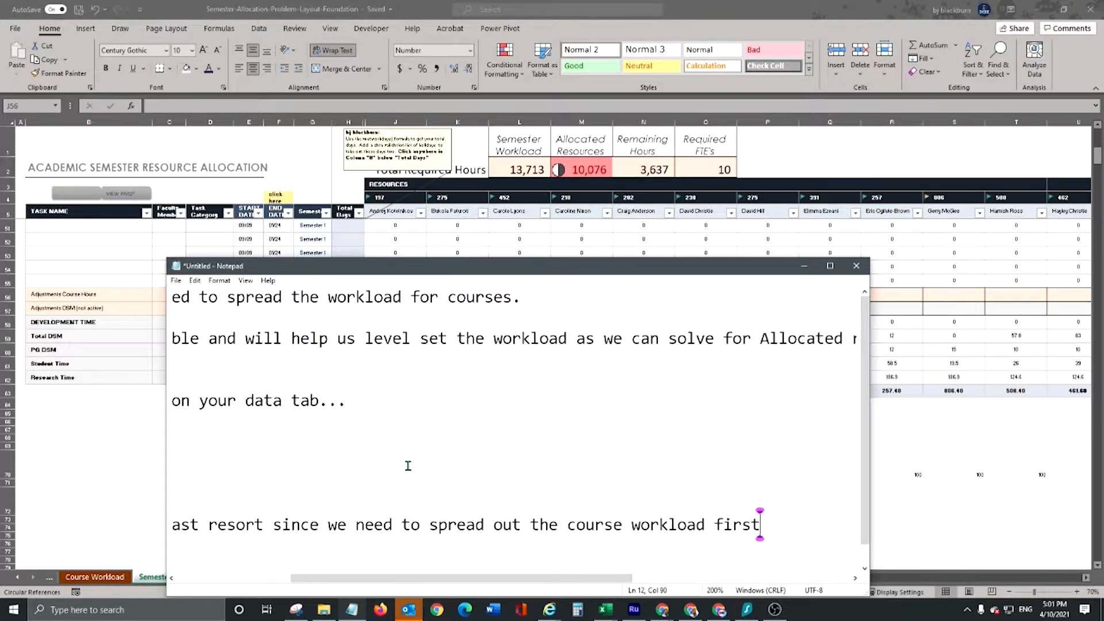
Add a paragraph: "Now we will set criteria and constraints!! We don't want anyone to exceed about 640 hours for semester 1.".
key(Return)
key(Return)
text(Now we well set criteria and constraints!!  We )
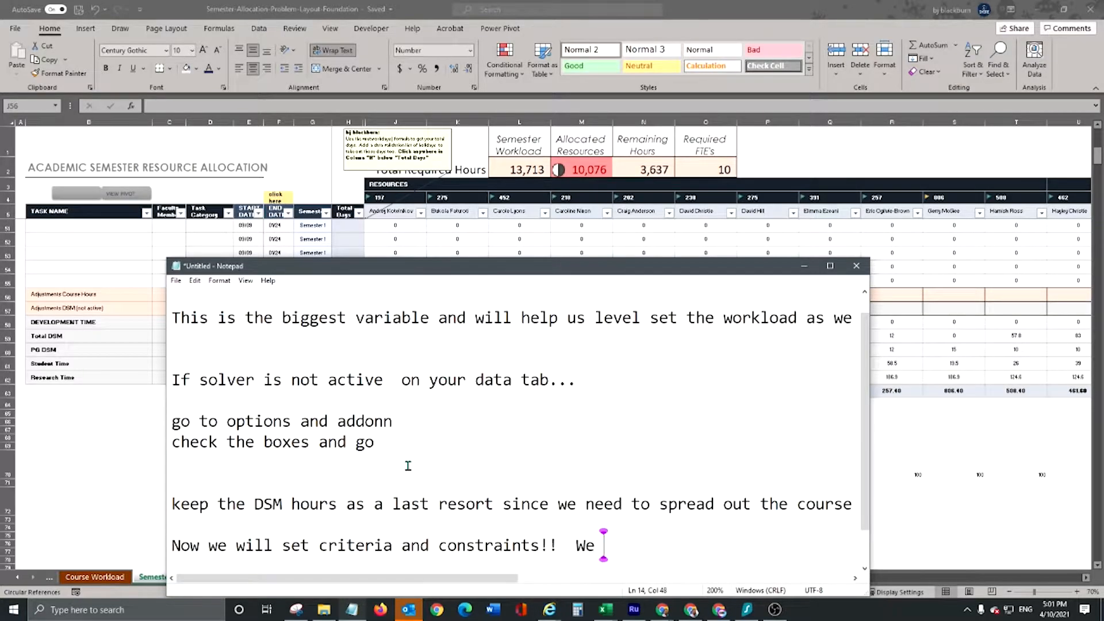
text(don't want anyo)
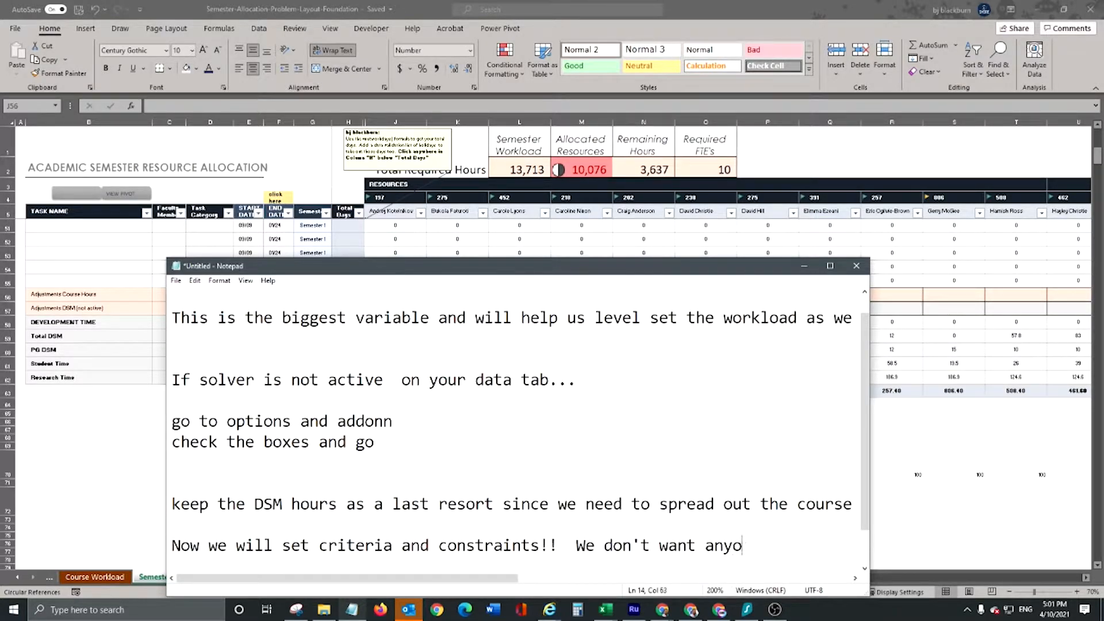
text(ne to exceed about 640 hour)
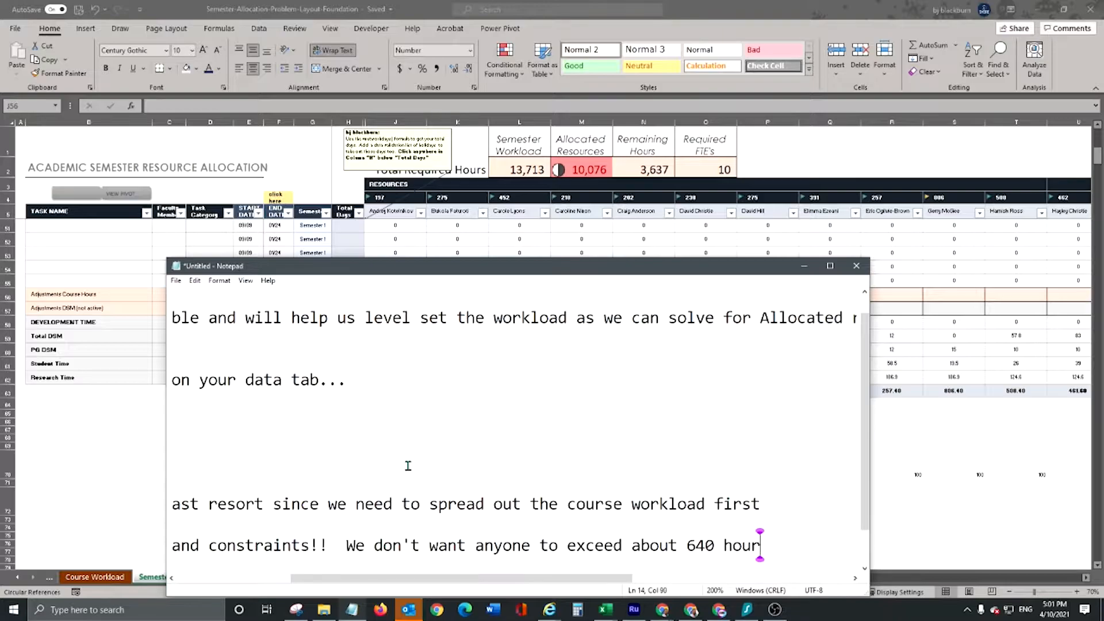
text(s for semester 1.  L)
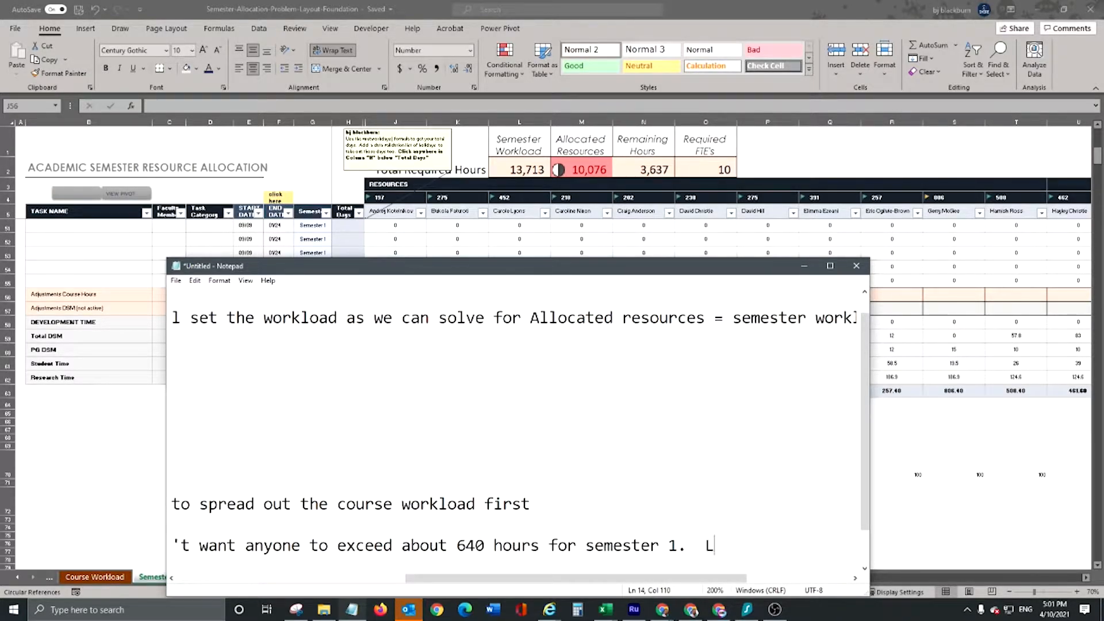
Continue the paragraph with "Let's set that and set a minimum to set some guides on the model".
text(et's set that a)
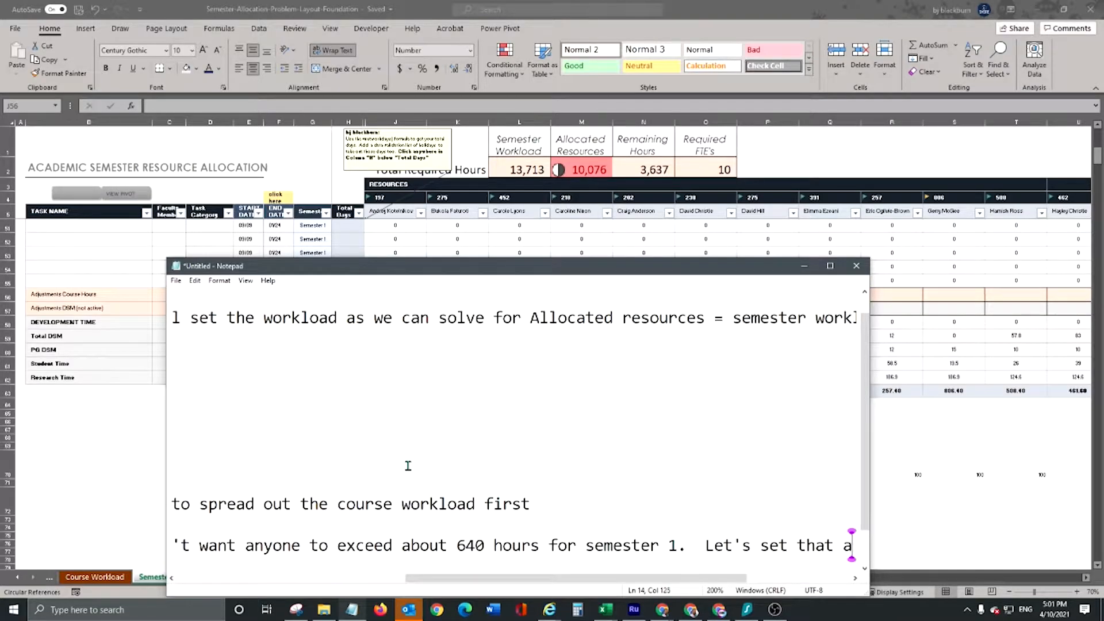
text(nd set a min)
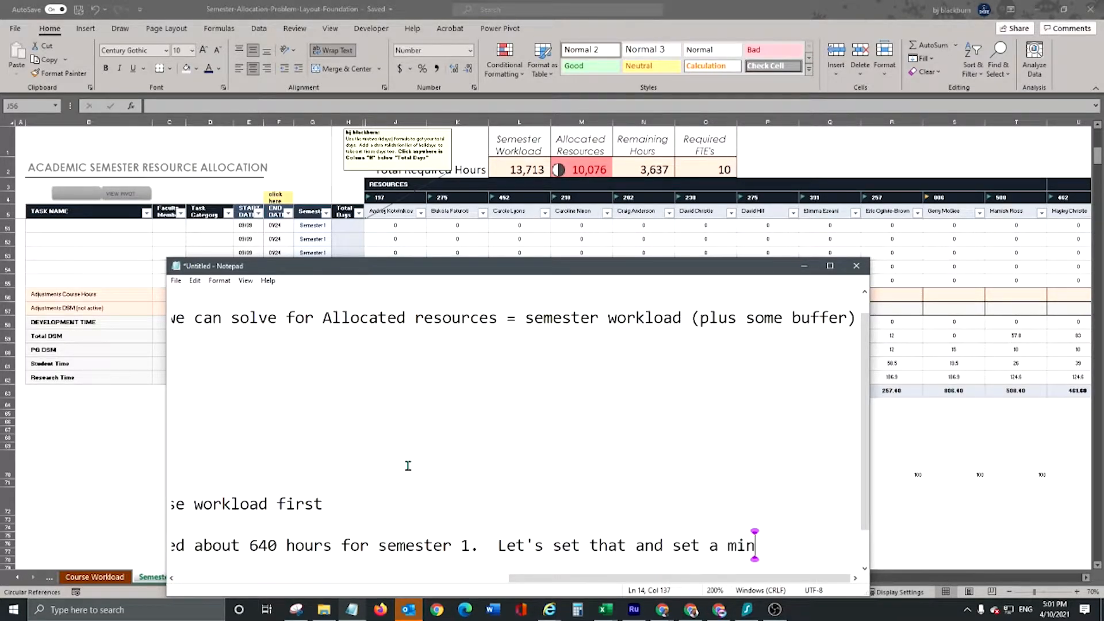
text(imum to let the model)
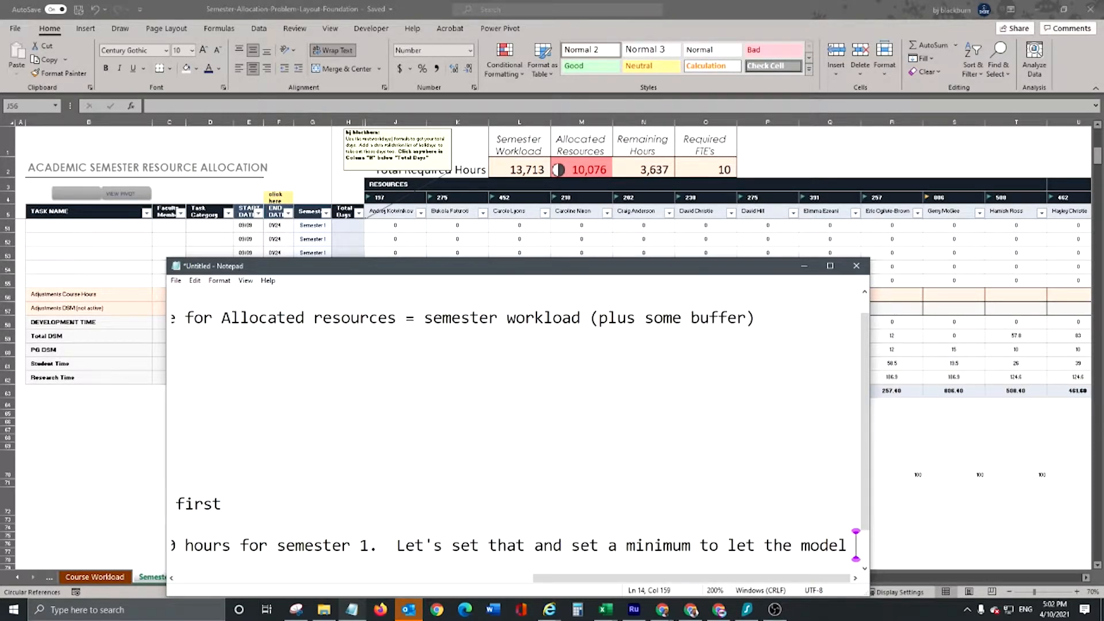
key(BackSpace)
key(BackSpace)
key(BackSpace)
key(BackSpace)
key(BackSpace)
key(BackSpace)
key(BackSpace)
key(BackSpace)
key(BackSpace)
key(BackSpace)
key(BackSpace)
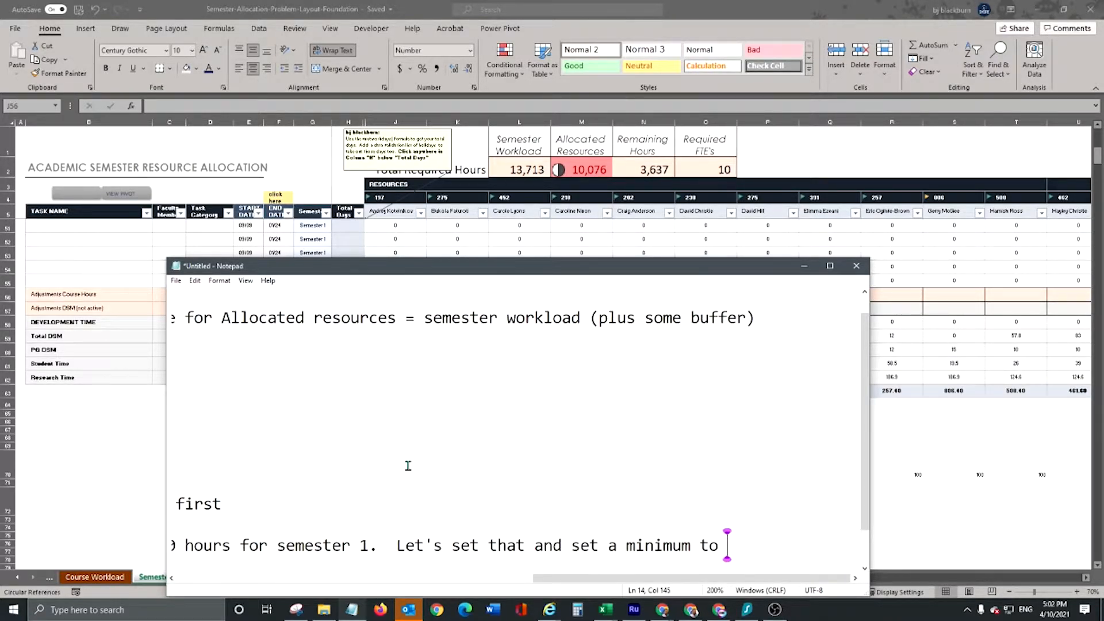
text(set some guide)
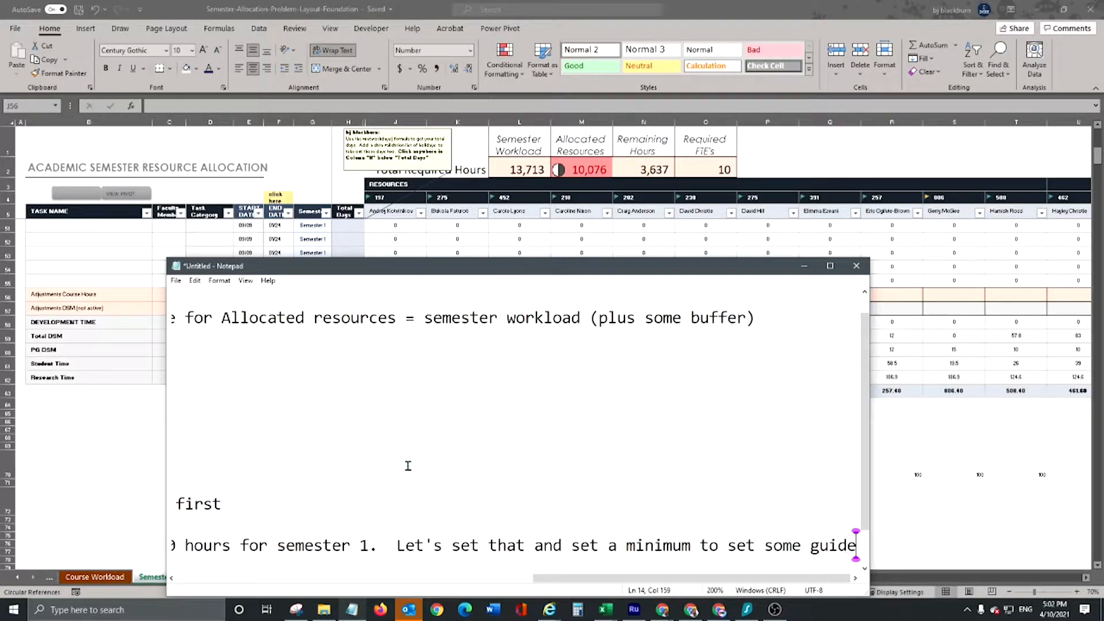
text(s on the model)
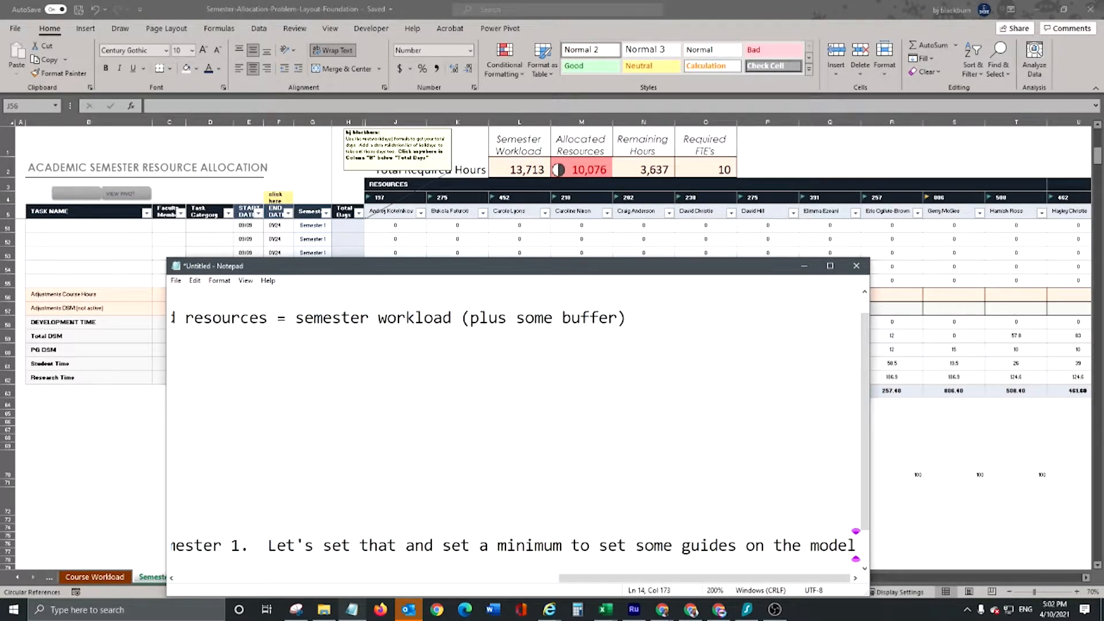
Add a paragraph beginning "this is where over time you can get really creative and targeted with your", after a blank line.
key(Return)
key(Return)
text(this is wher)
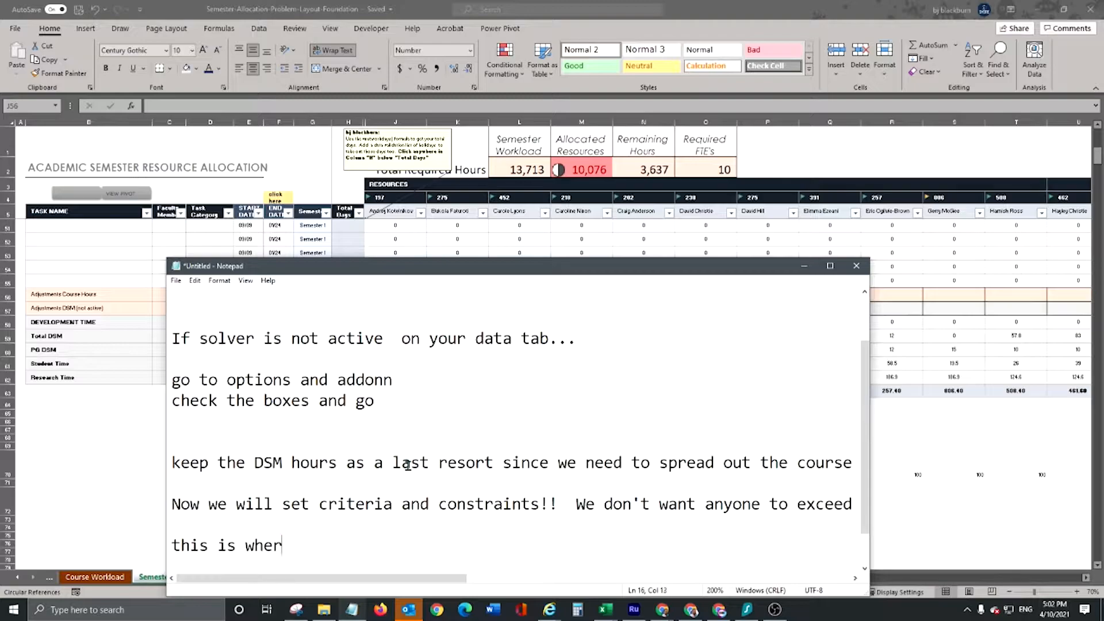
text(e over time you can get really creative and target)
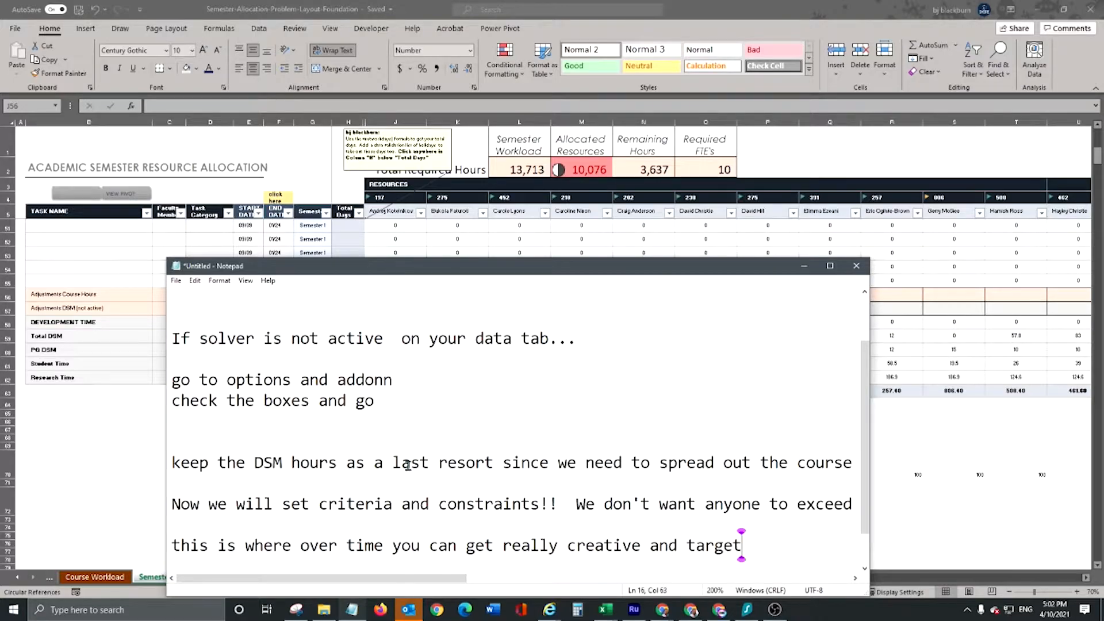
text(ed with your constraint)
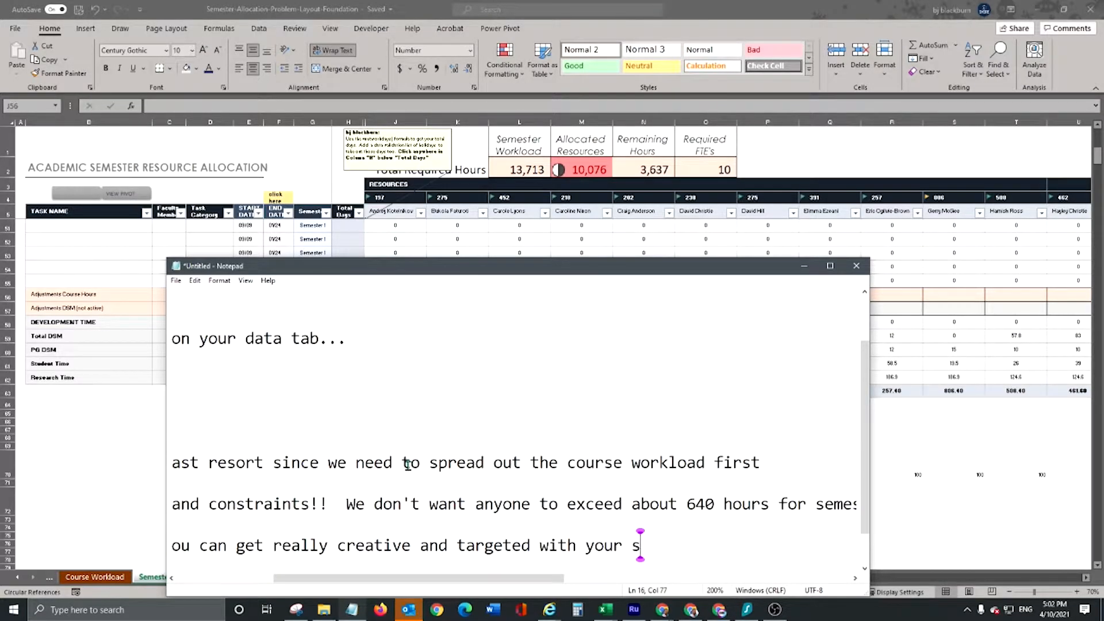
Add the line "Here's how it works" two blank lines below the previous paragraph.
key(Return)
key(Return)
key(Return)
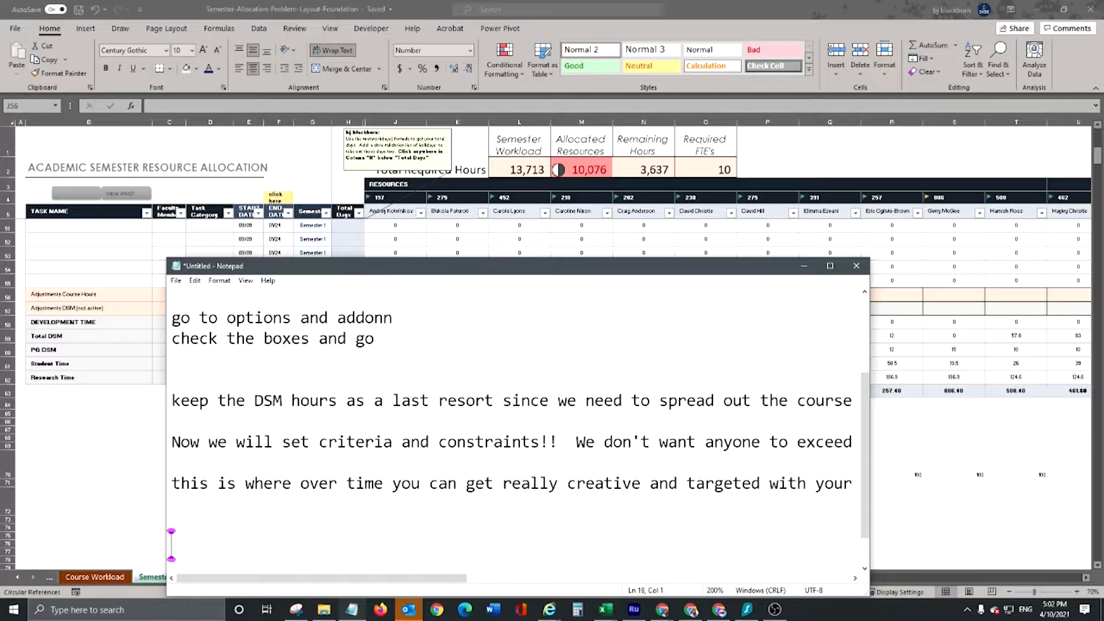
text(Here's hho)
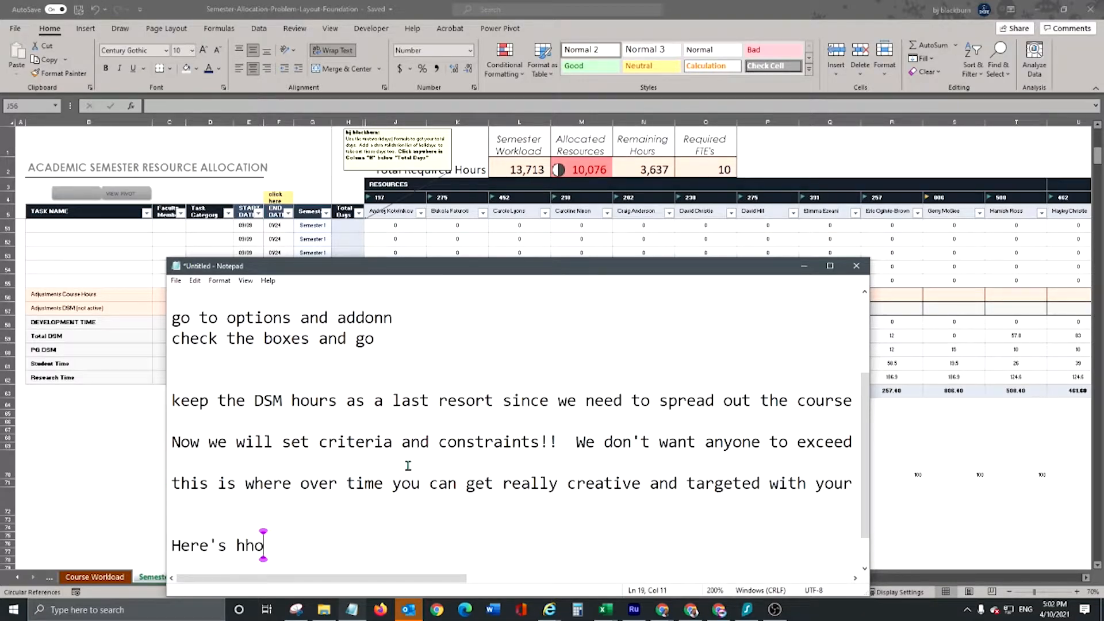
text(w it works)
key(Return)
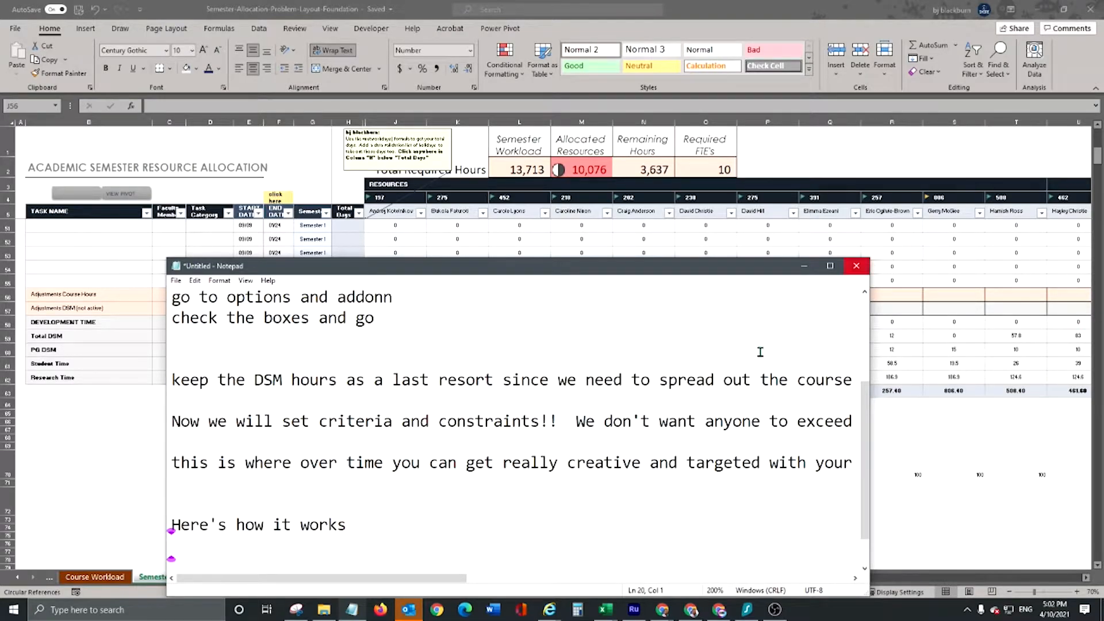
Return to Excel, bring the Constraints table beyond the allocation grid into view, and select empty cell AY87.
click(802, 268)
drag(687, 583, 754, 576)
scroll(958, 439, down, 4)
scroll(958, 438, down, 3)
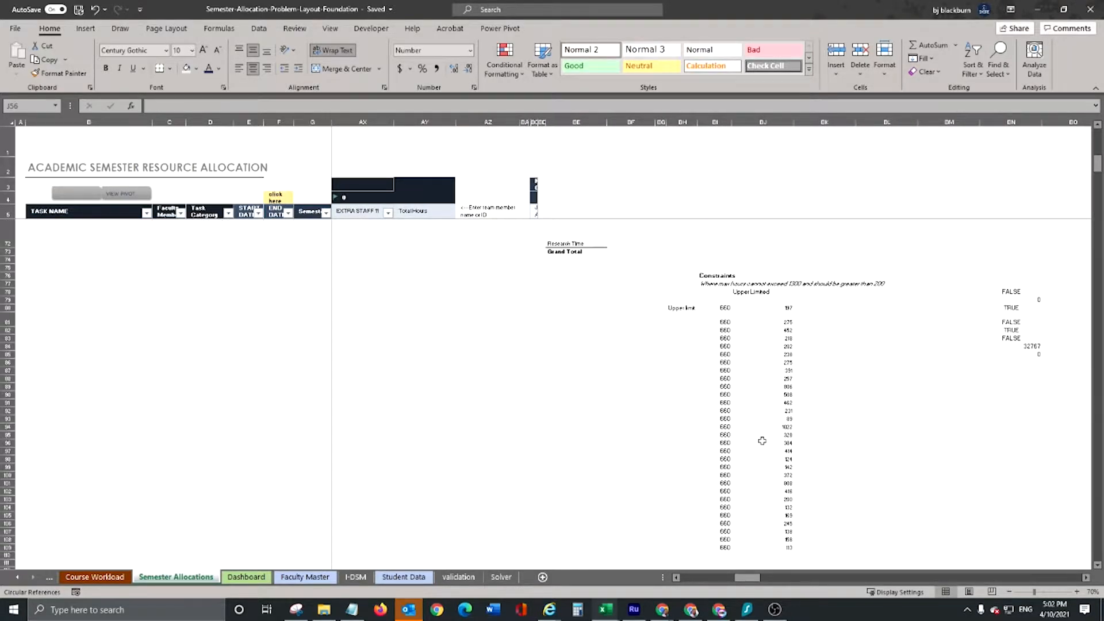
click(423, 370)
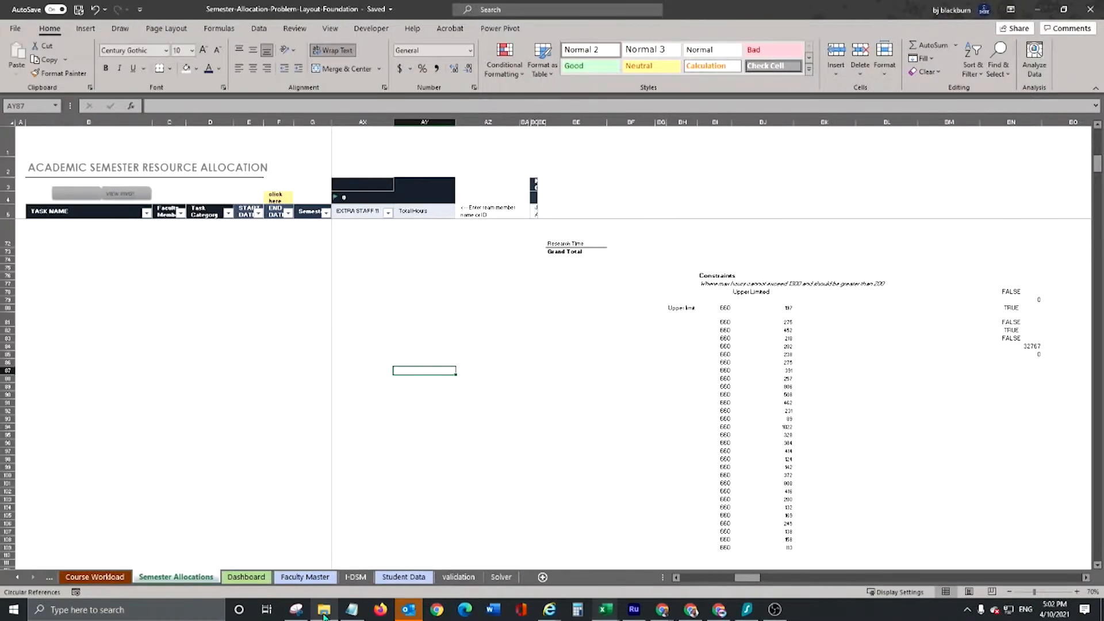
Switch to Notepad and add the note "This is the saved model hidden away down here".
click(315, 610)
key(Return)
key(Return)
key(Return)
text(This is the sae)
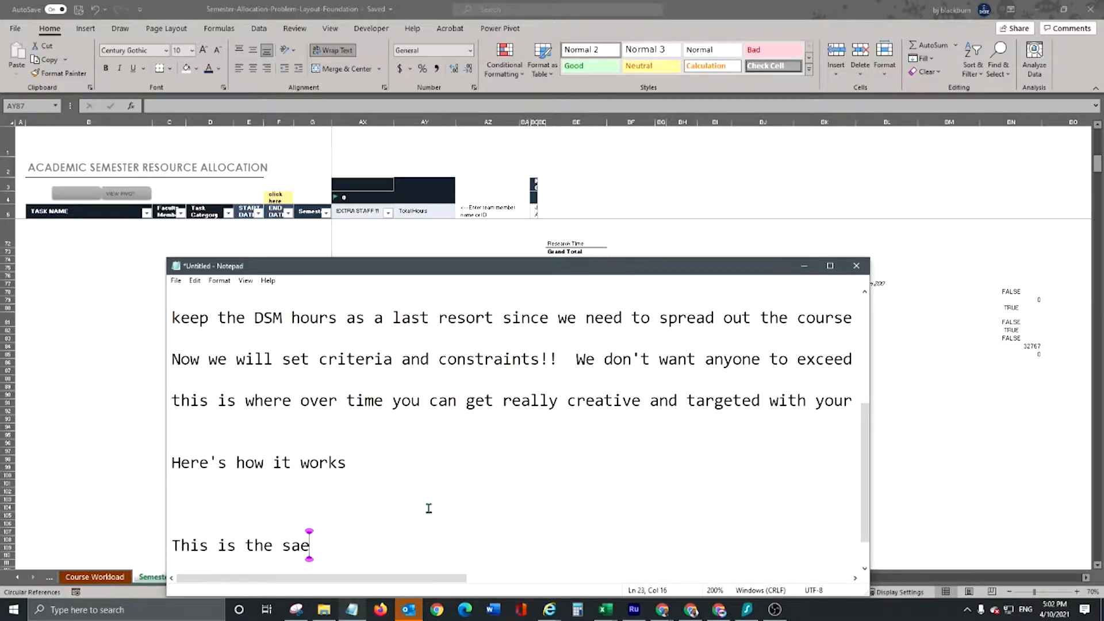
key(BackSpace)
text(ved model)
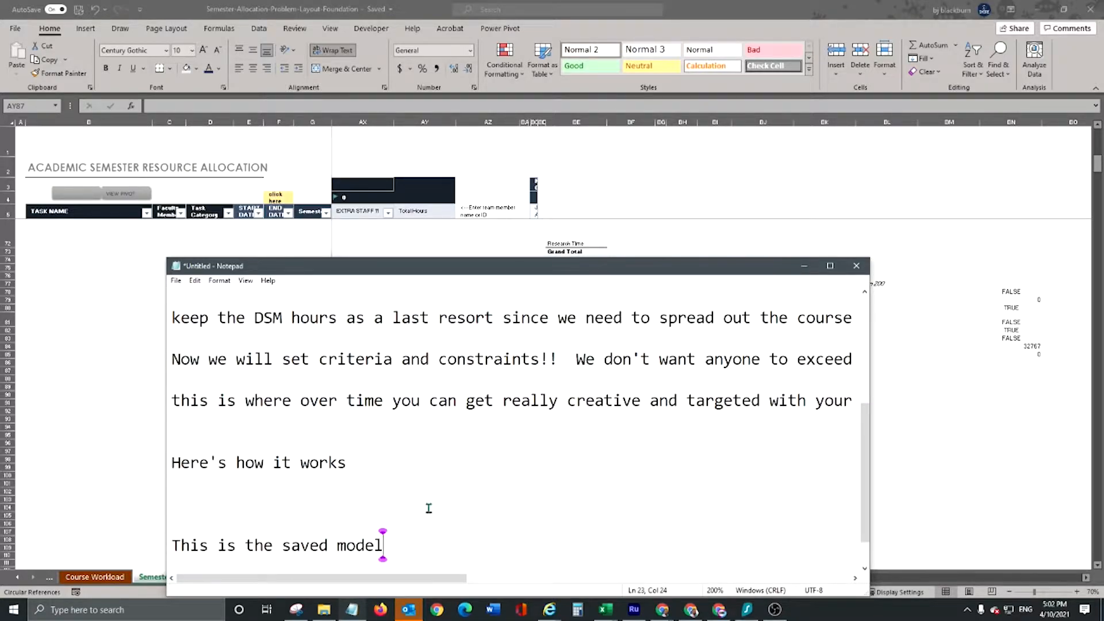
text( hidden away down here)
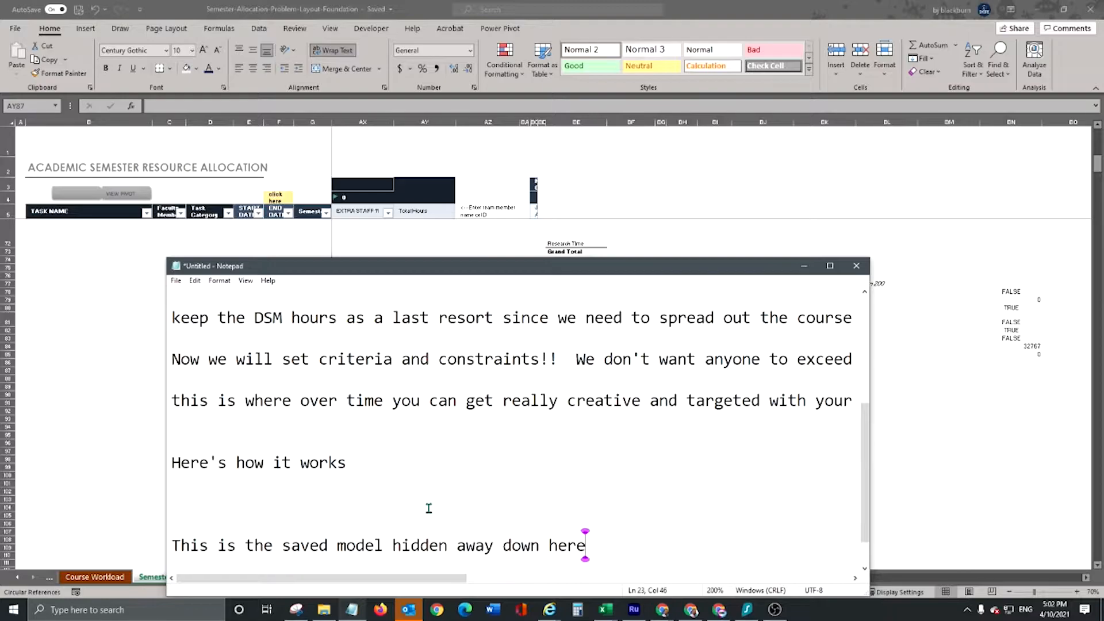
Switch to Excel, highlight the first upper-limit values in the Constraints table, and select empty cell BK92.
key(alt+Tab)
drag(725, 308, 724, 333)
click(816, 412)
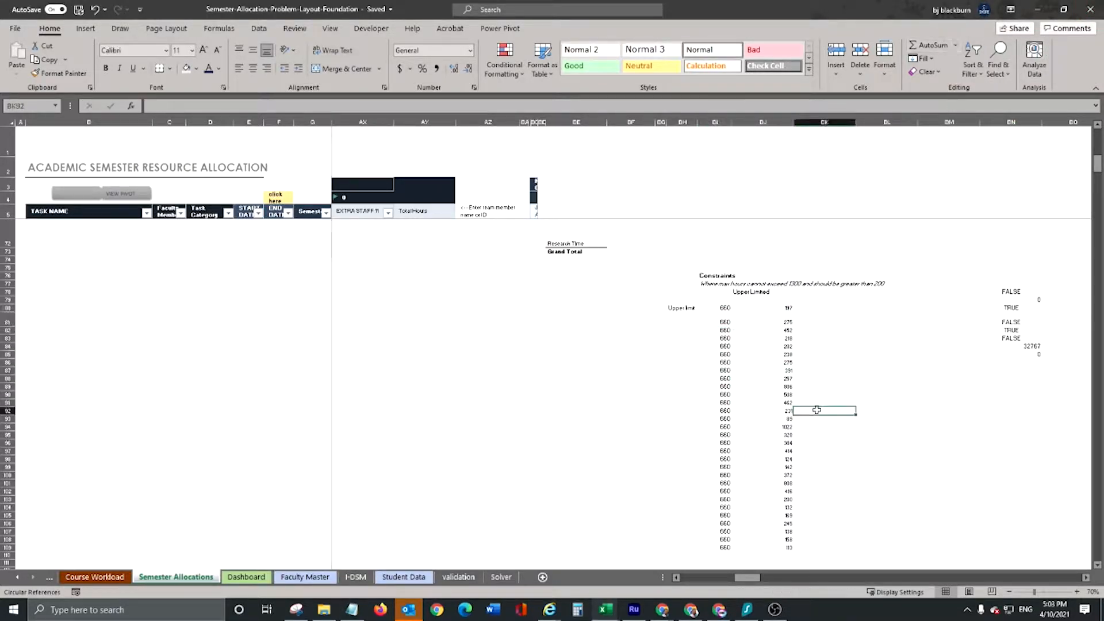
Open Solver and place its parameters window so the Allocated Resources objective cell M2 can be examined.
click(259, 28)
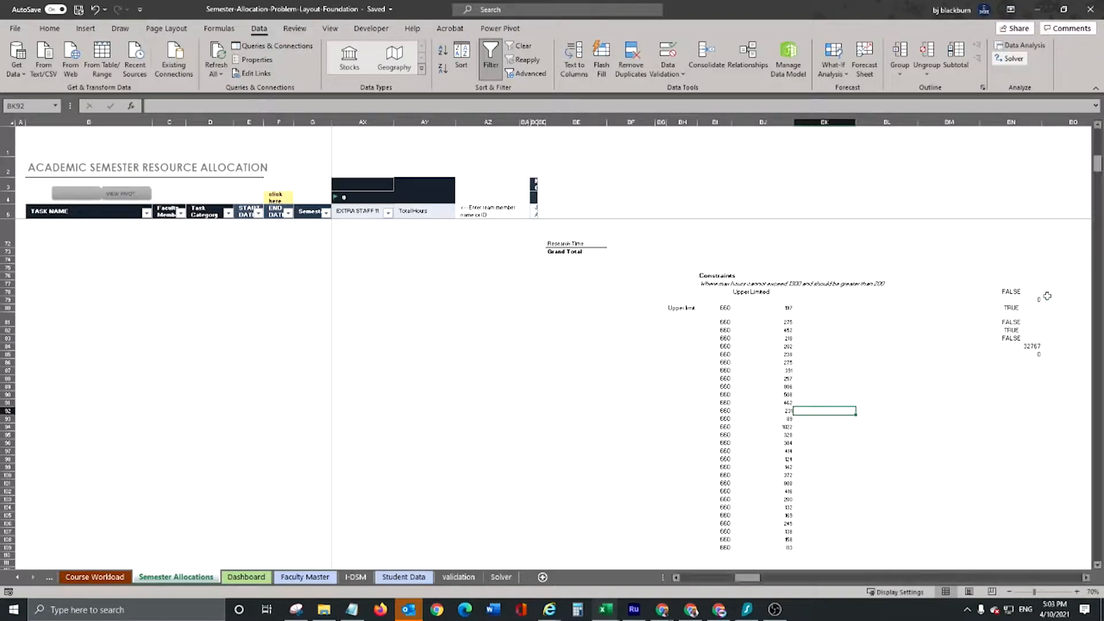
drag(375, 21, 618, 217)
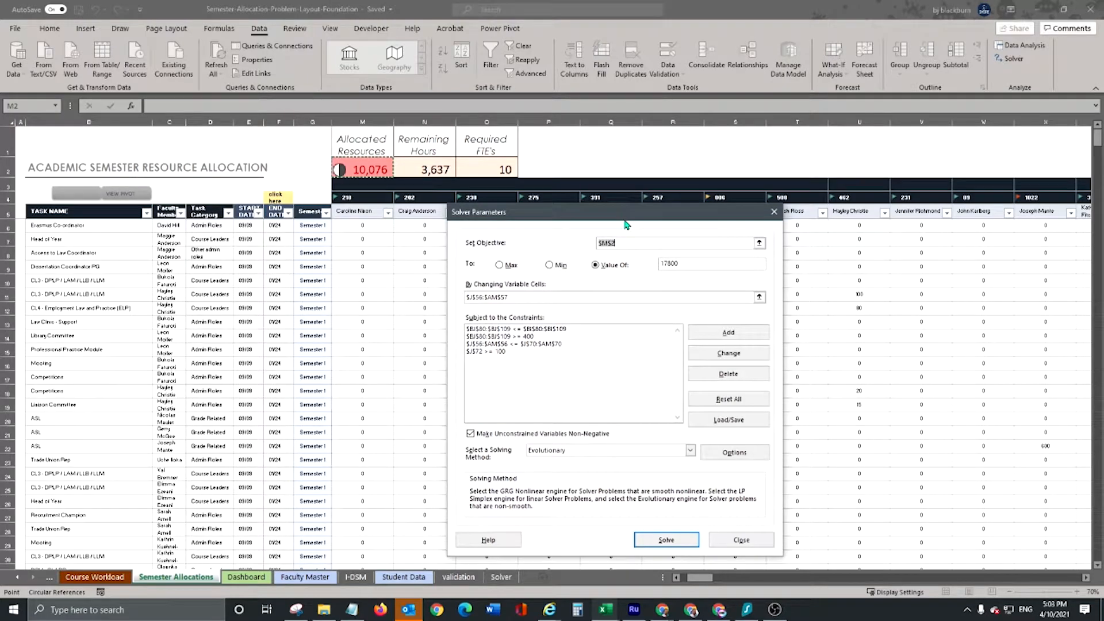
drag(698, 577, 693, 578)
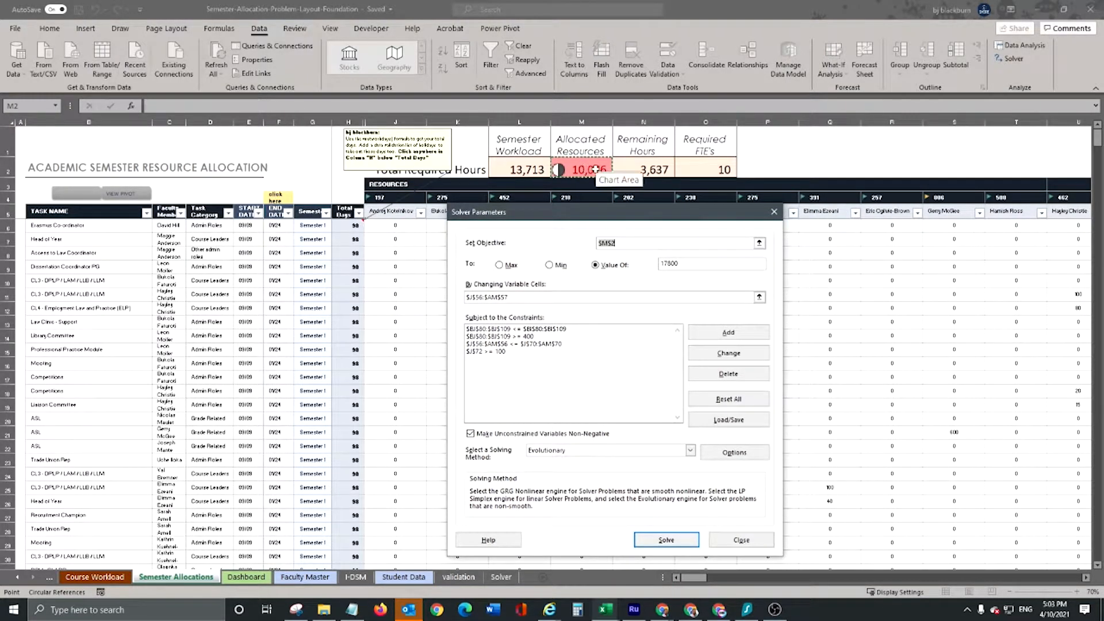
key(Escape)
Switch to Notepad and add "The Set Objective needs to be the result of a formula for it to work.".
click(354, 611)
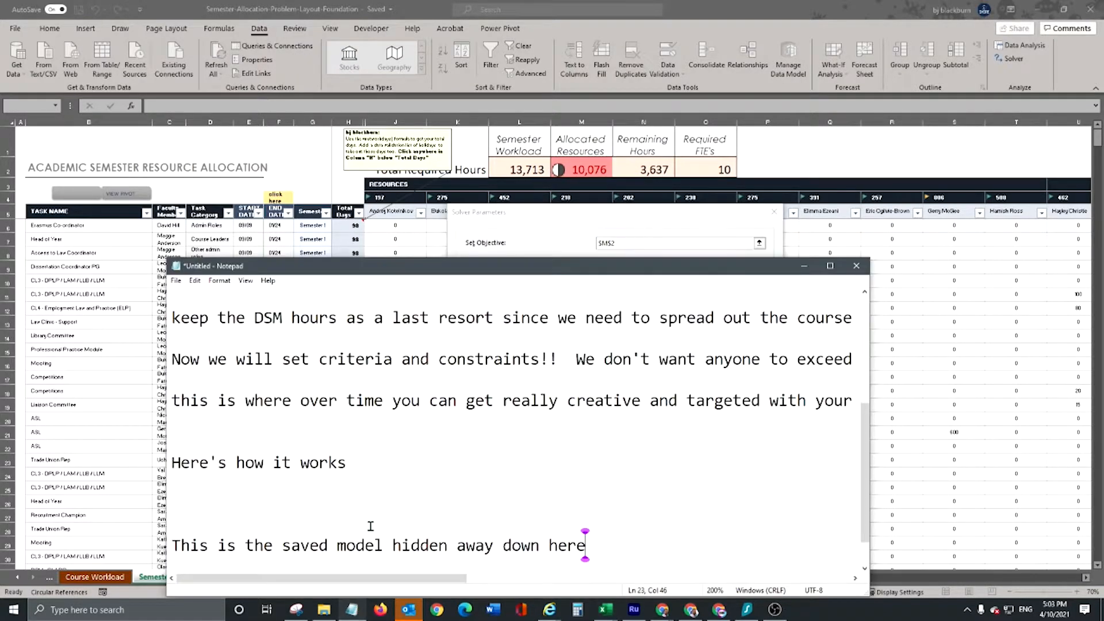
scroll(530, 505, down, 2)
text(The Set Objective needs to be the result of a formula for it to work.)
key(Return)
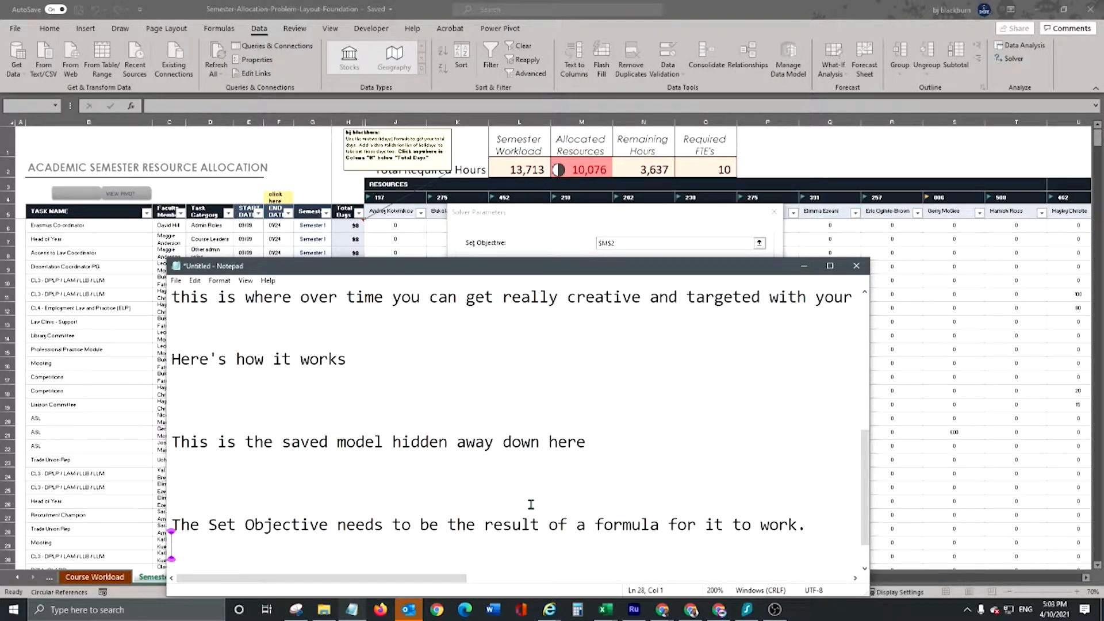
Add the note "We are setting our objective to Allocated Resources so we can get all the course workload covered but not over allocating".
key(Return)
text(We are )
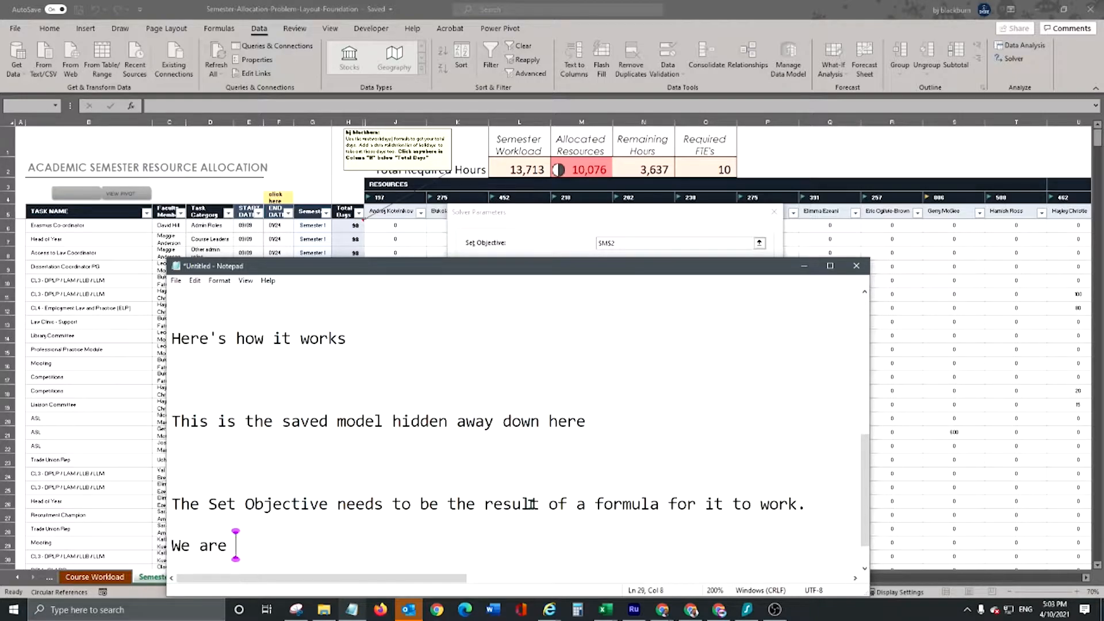
text(setting our objective )
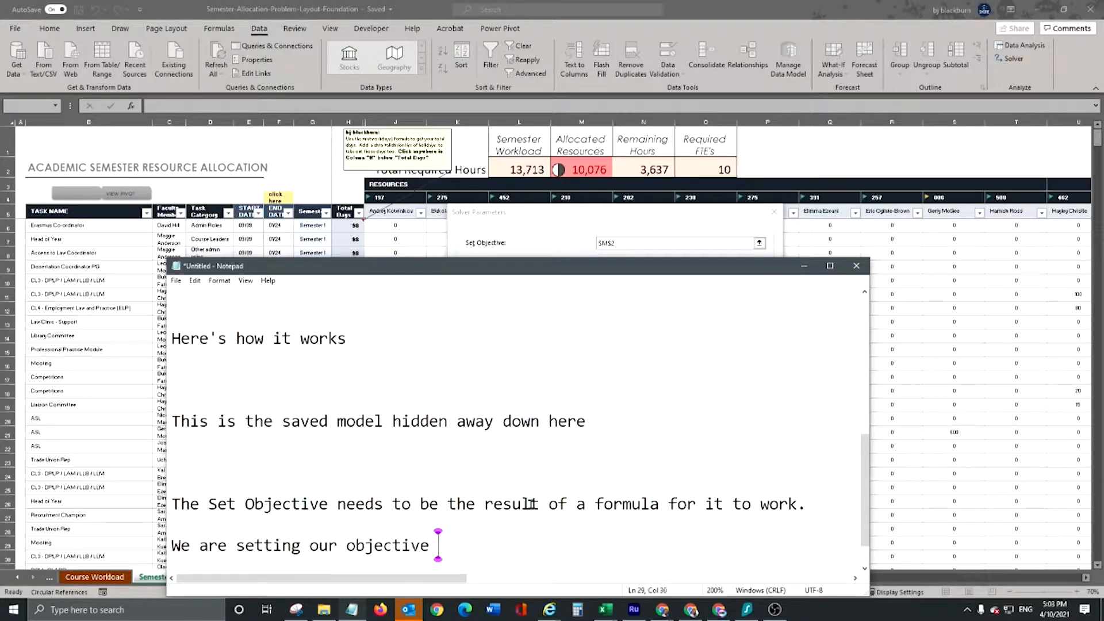
text(to Allocate)
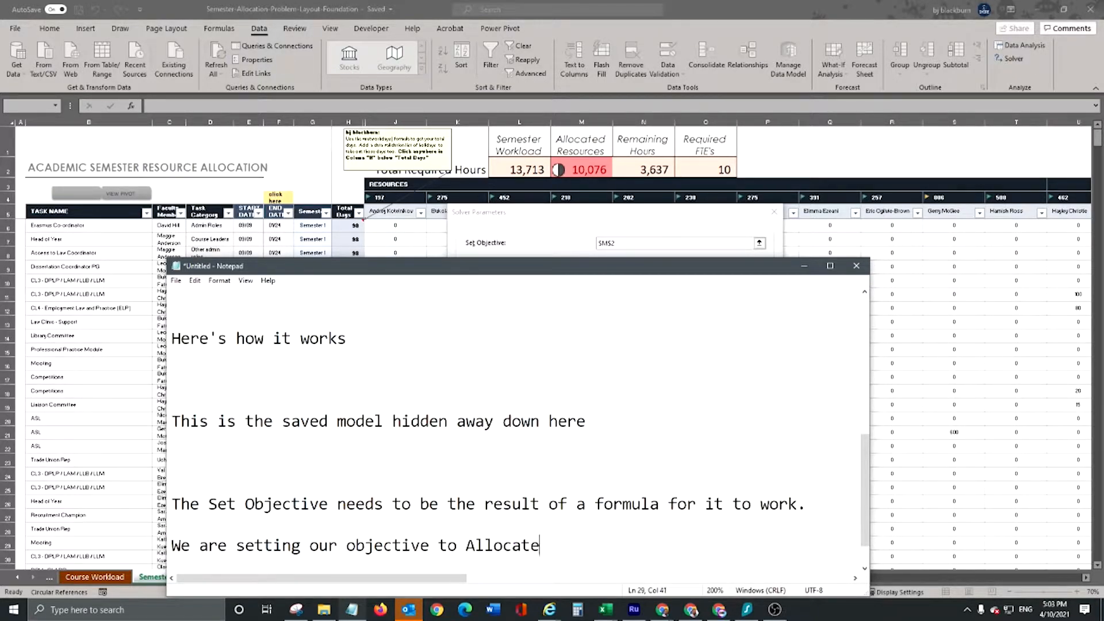
text(d Resources s)
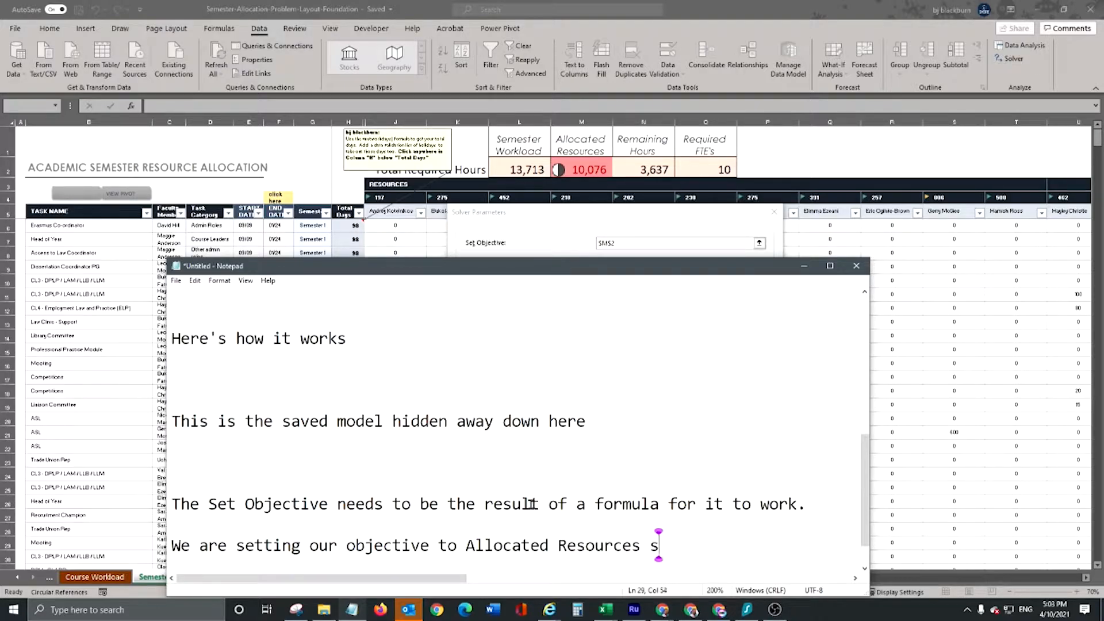
text(o we can get all the course workload co)
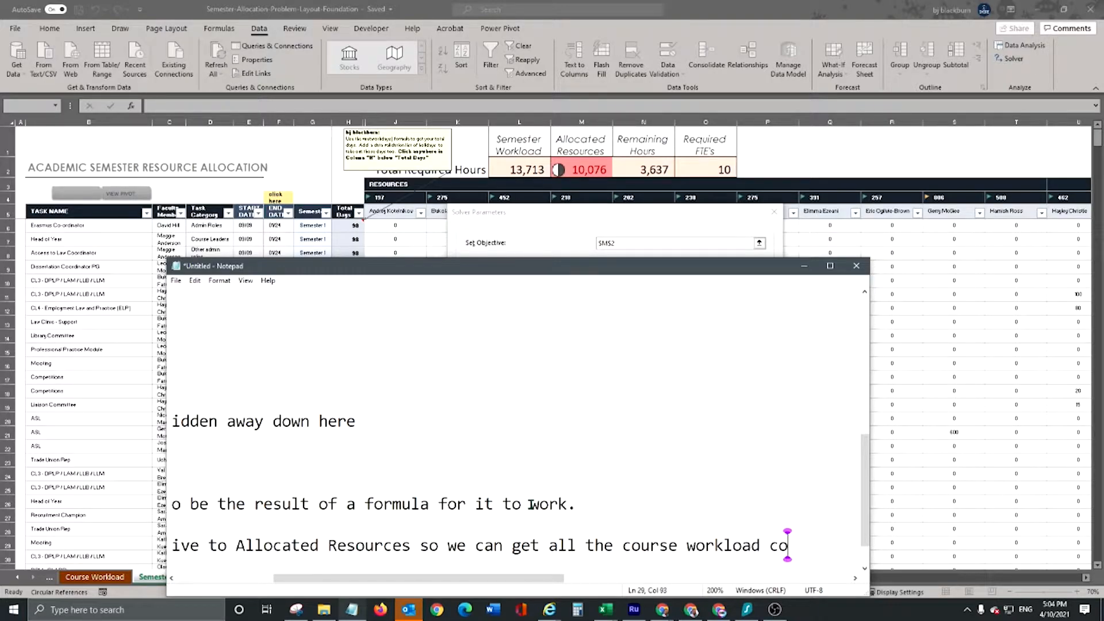
text(vered but not )
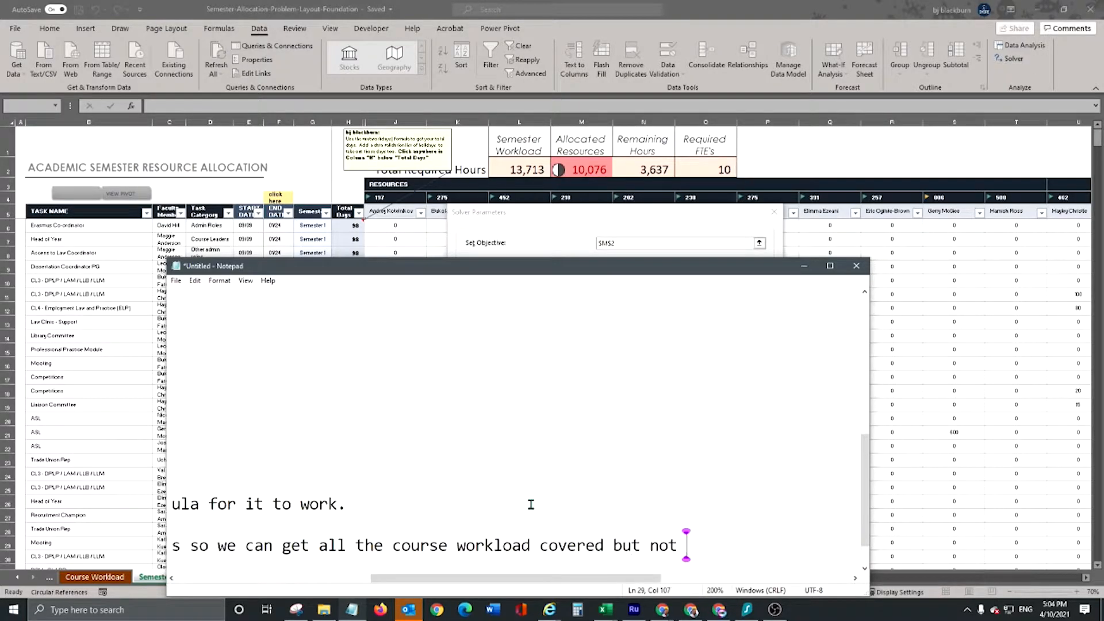
text(over allocating)
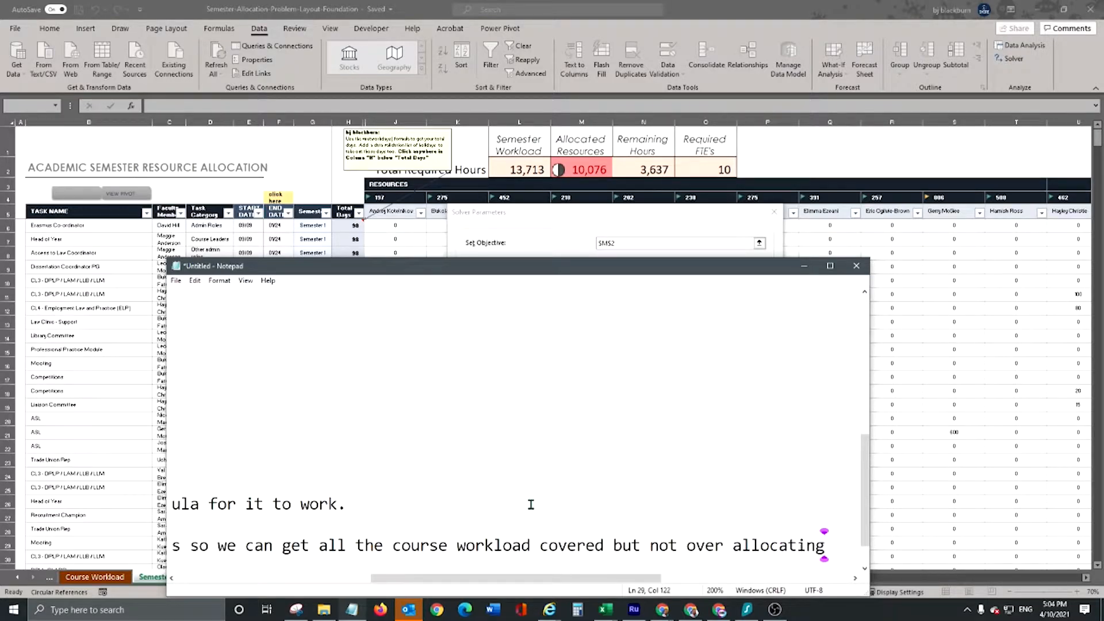
key(Return)
key(Return)
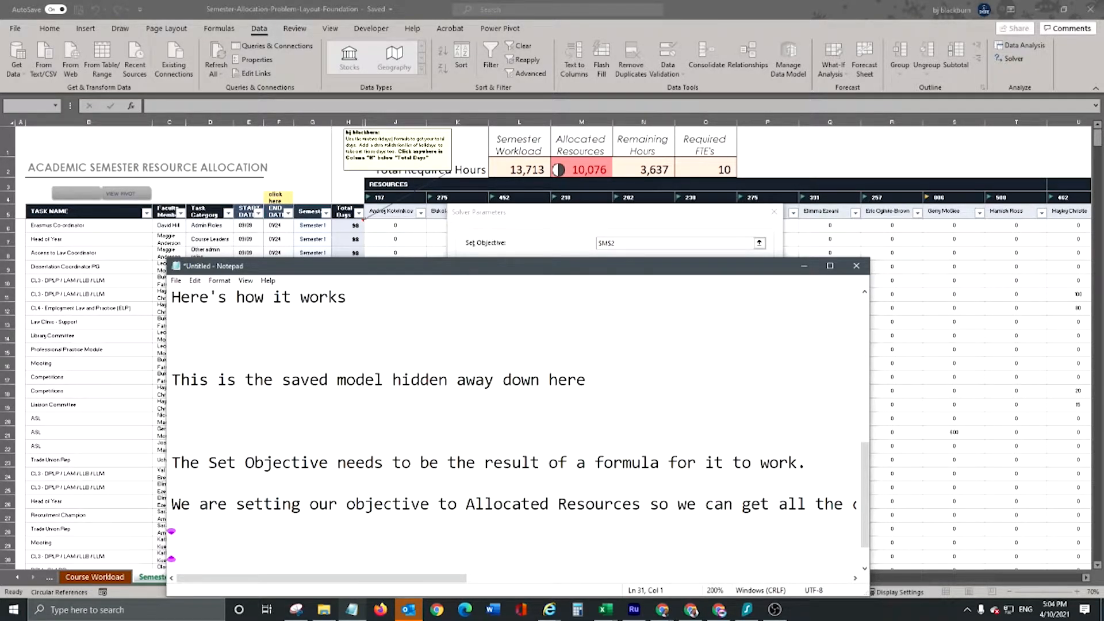
Add the note "Next, we tell it to accomplish this by changing cells. We will choose the addon course workload cells to change".
text(Next, we tell it to accom)
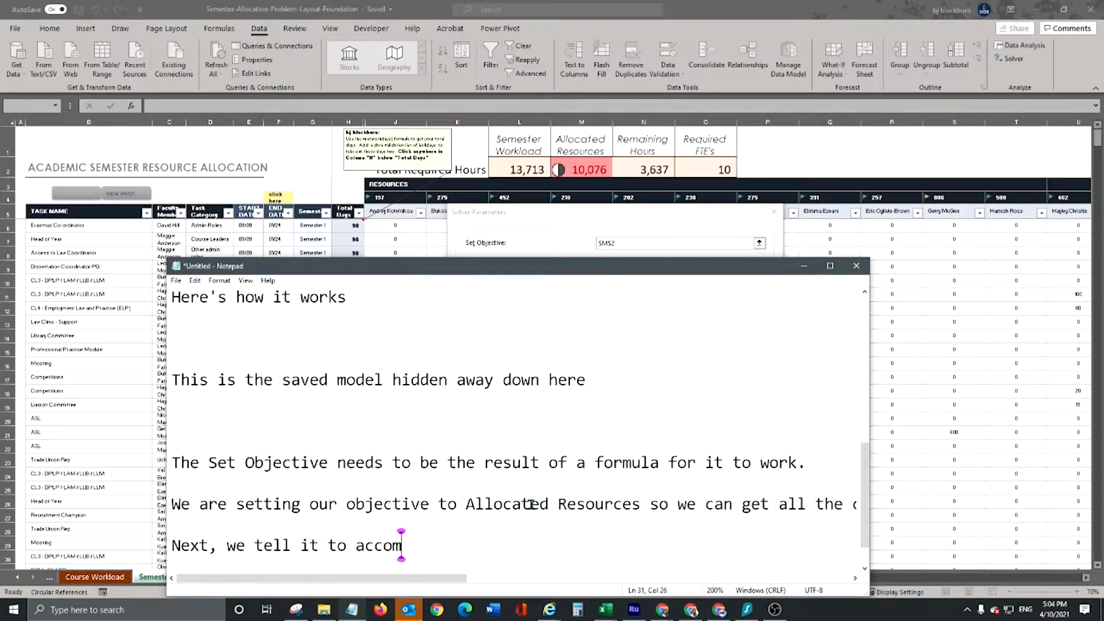
text(plish this by changing )
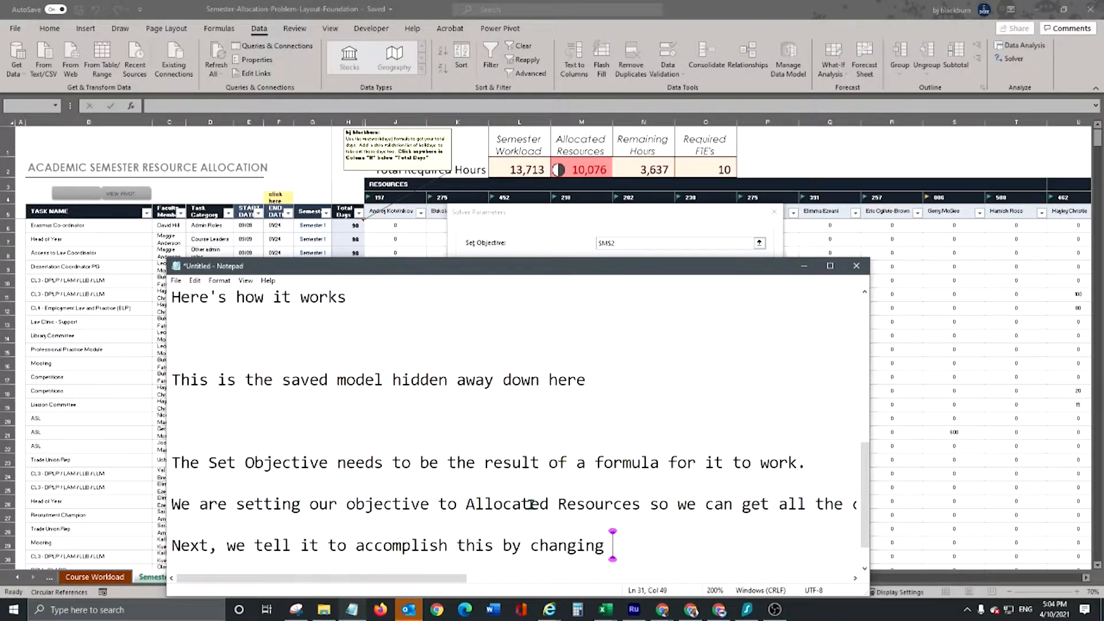
text(cells.  We  will choose the addoin)
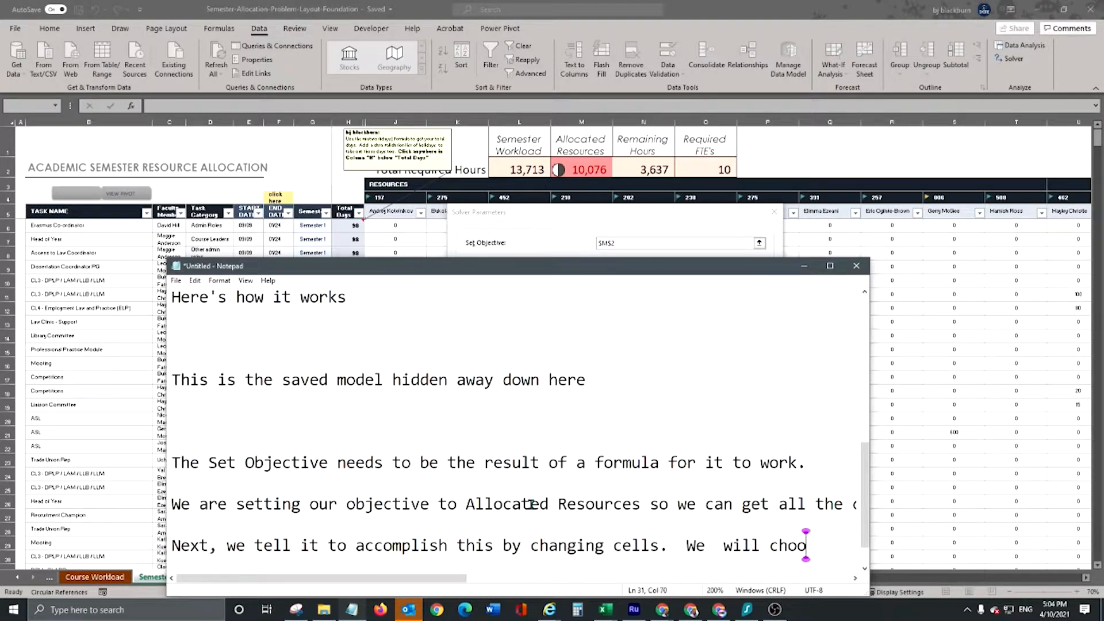
key(BackSpace)
key(BackSpace)
key(BackSpace)
key(BackSpace)
text(don c)
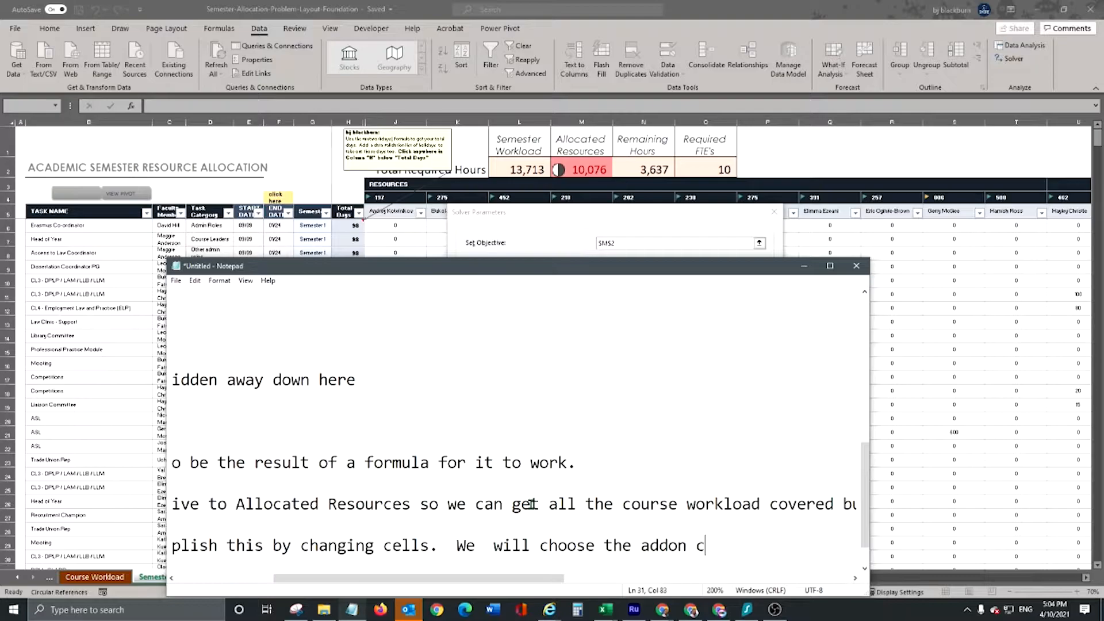
text(ourse workload cells to chang)
text(e)
key(Return)
key(Return)
Add a note beginning "It takes some experimenting with different constraints to dial it in but let".
text(It takes some experimenting with )
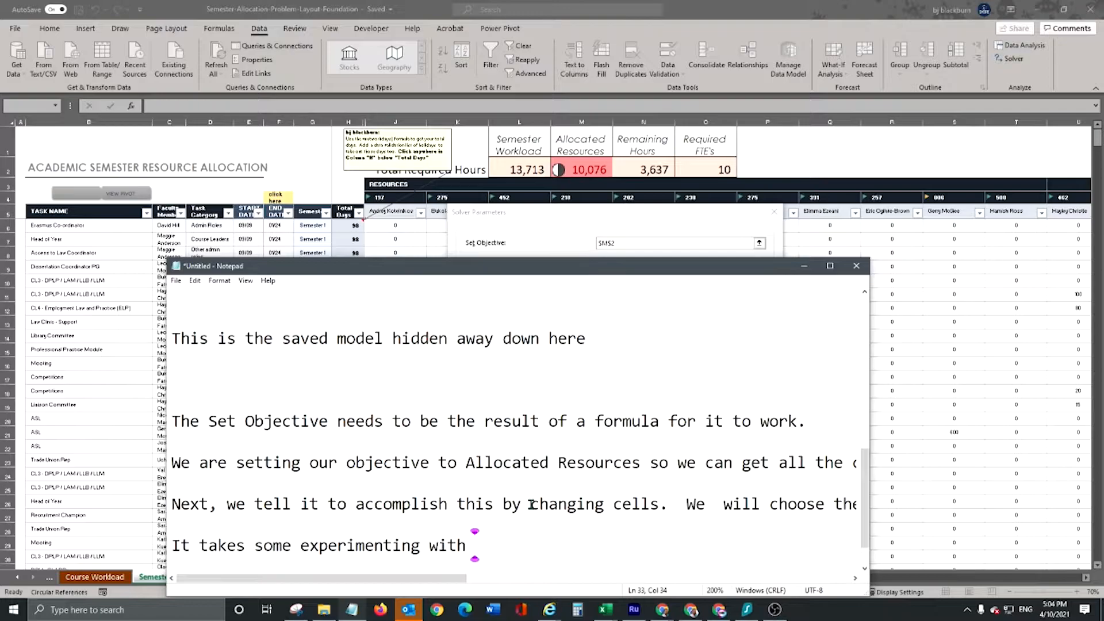
text(different constraints to g)
key(BackSpace)
text(dial it in bu)
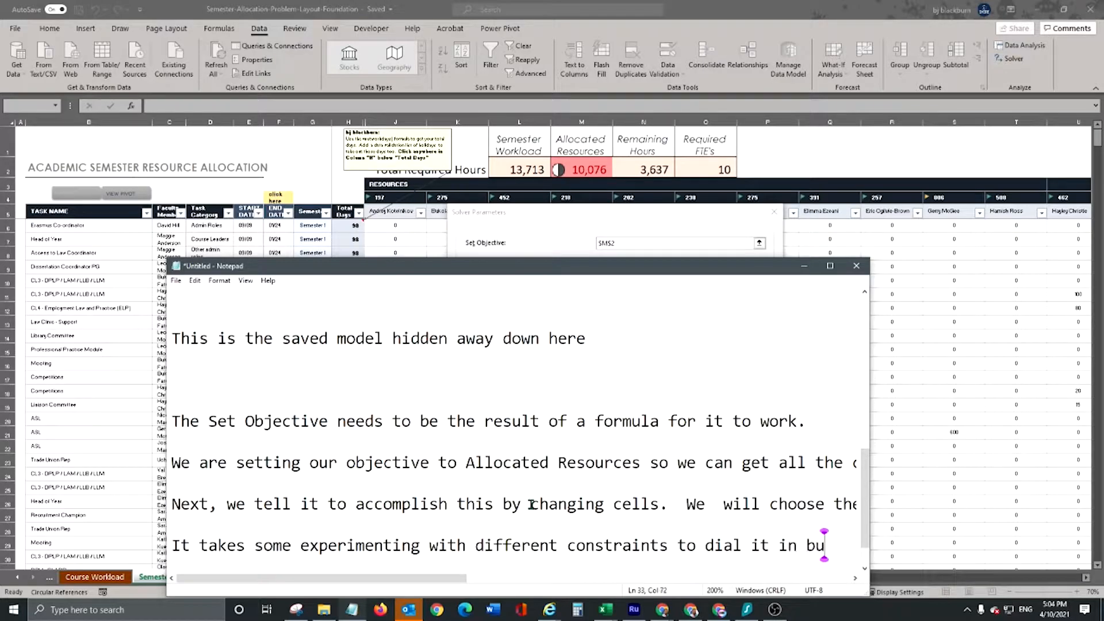
text(t let)
Switch to Excel and change the Solver constraint on $BJ$80:$BJ$109 to a minimum of 200.
key(alt+Tab)
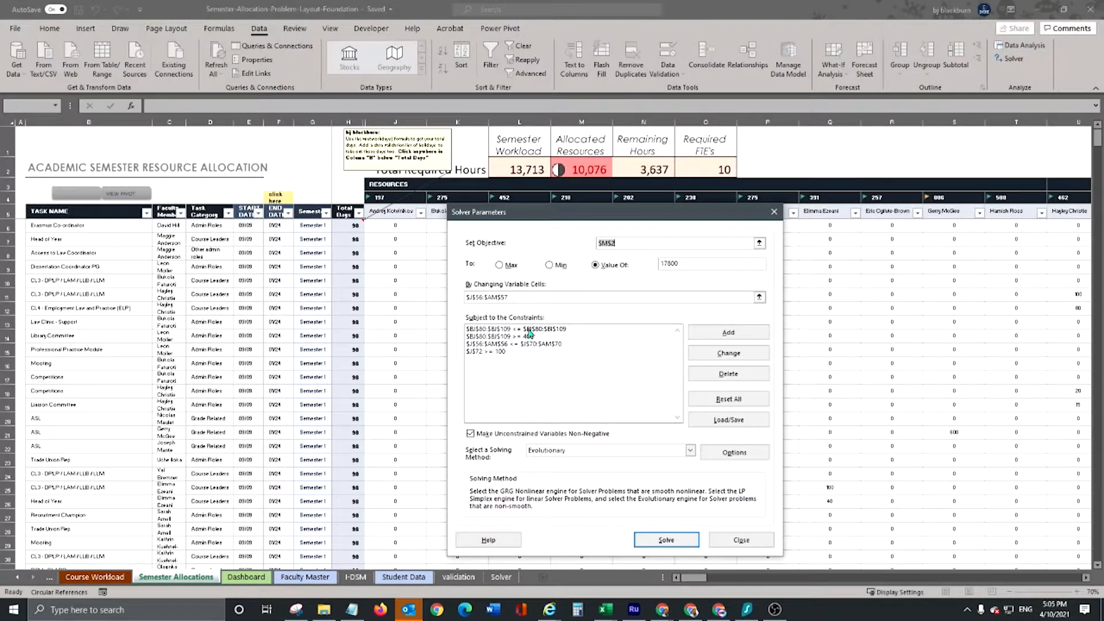
drag(526, 339, 500, 340)
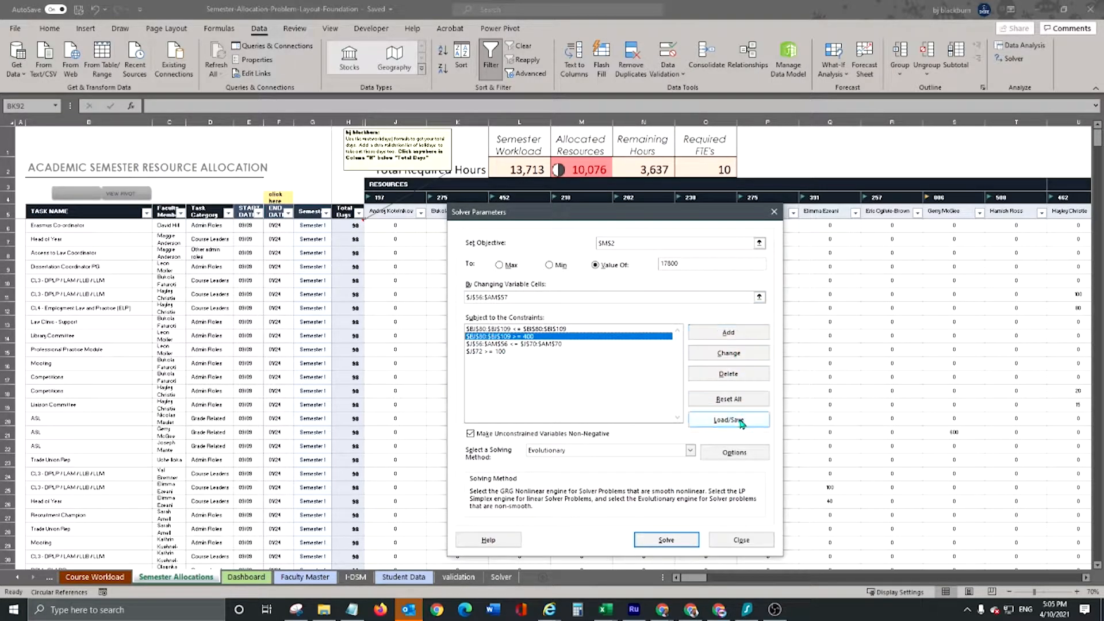
click(735, 354)
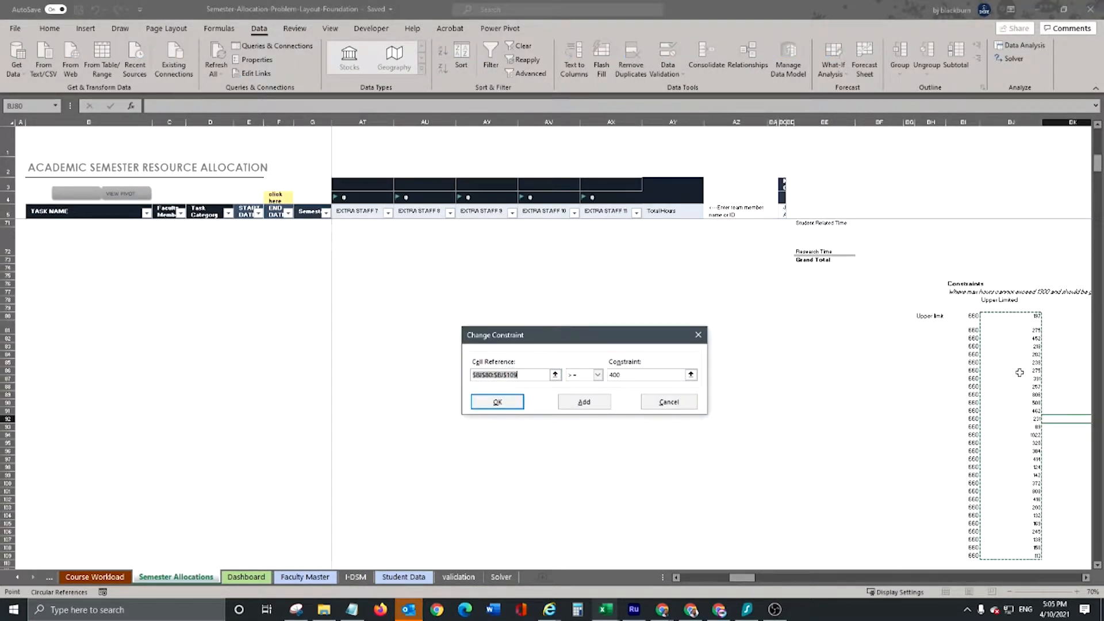
click(615, 375)
double_click(625, 375)
text(200)
click(508, 407)
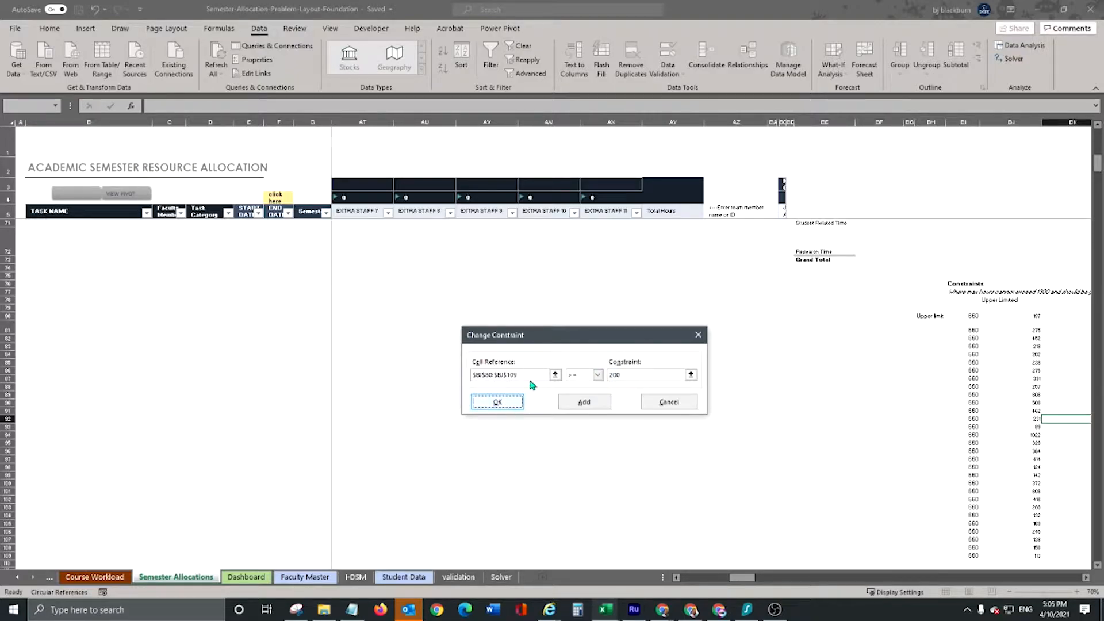
key(Return)
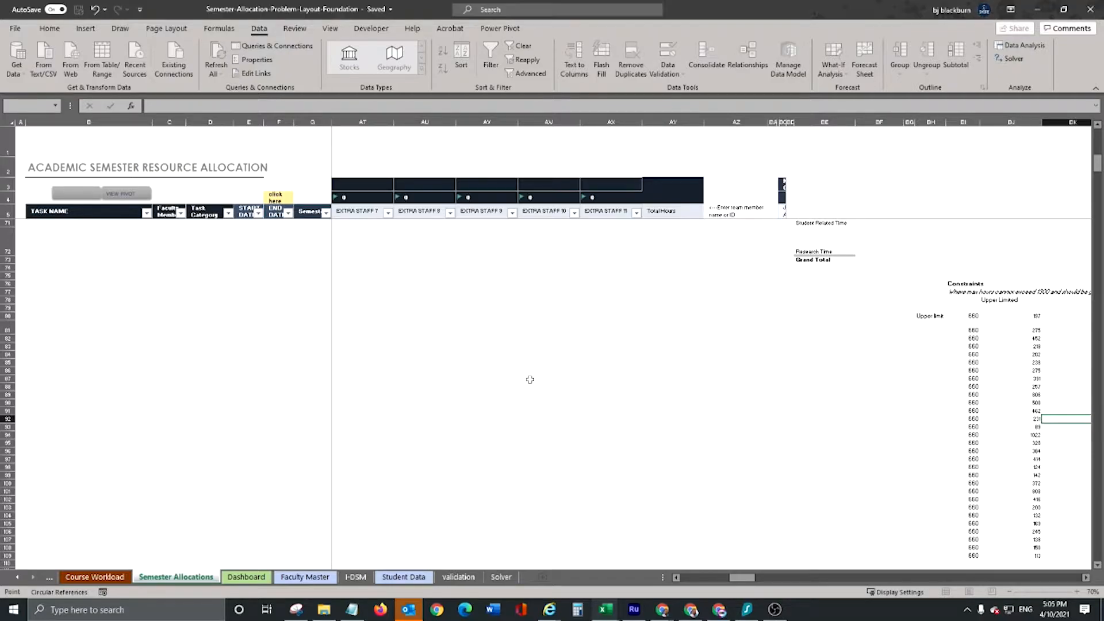
Go through the listed Solver constraints and set the solving method to GRG Nonlinear.
click(425, 301)
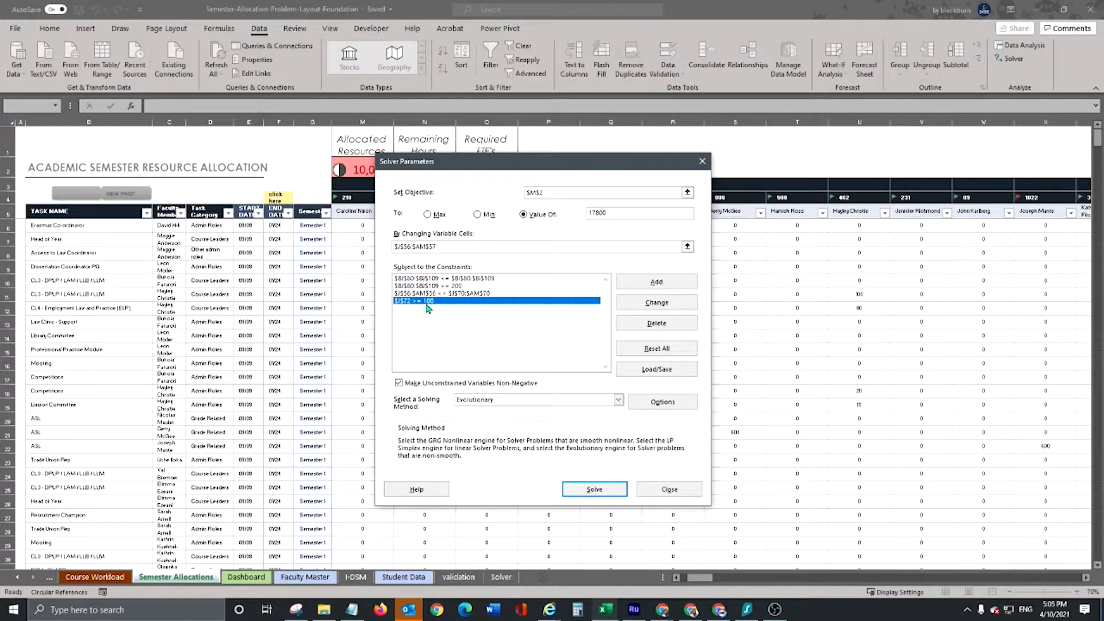
drag(437, 303, 438, 286)
drag(437, 286, 439, 278)
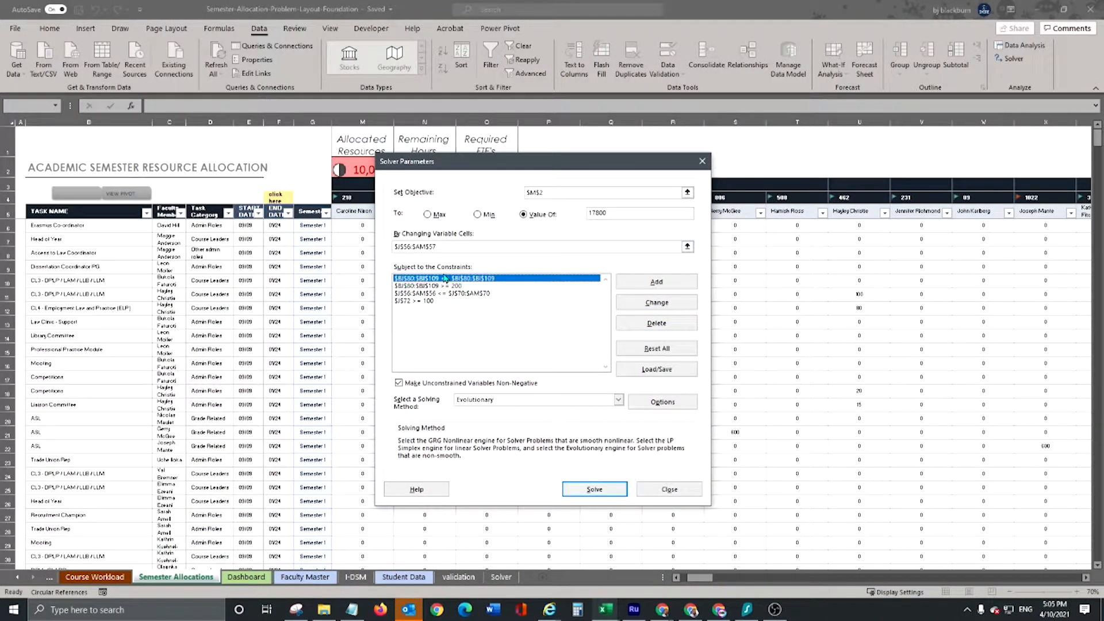
drag(456, 295, 440, 304)
click(528, 401)
click(496, 413)
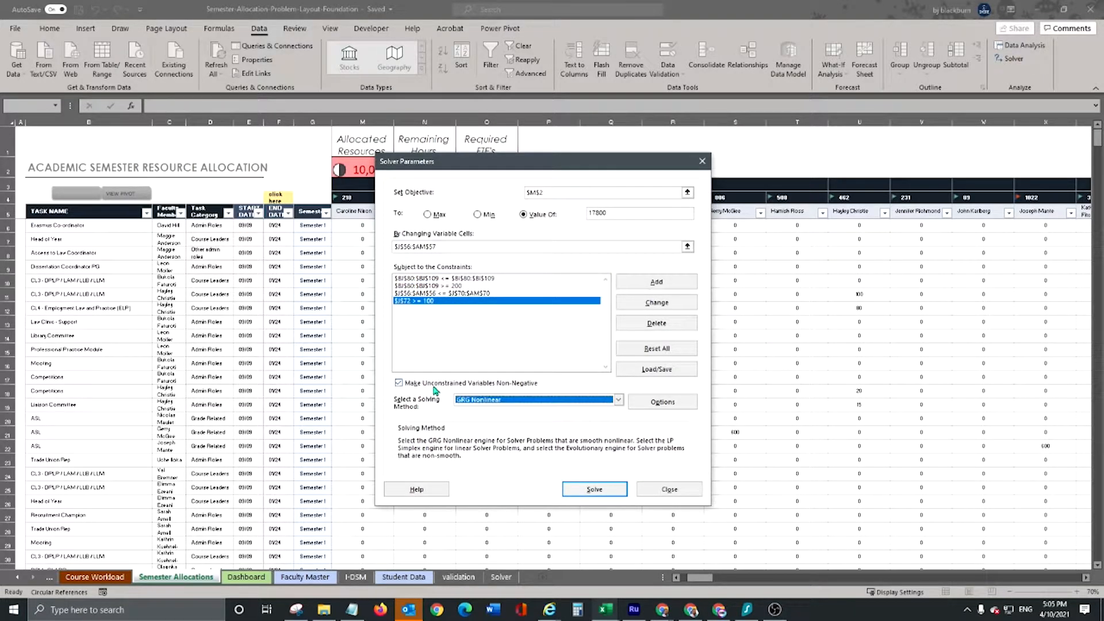
Set Solver's changing variable cells to $J$56:$AM$56, the Adjustments Course Hours row for active staff.
click(438, 246)
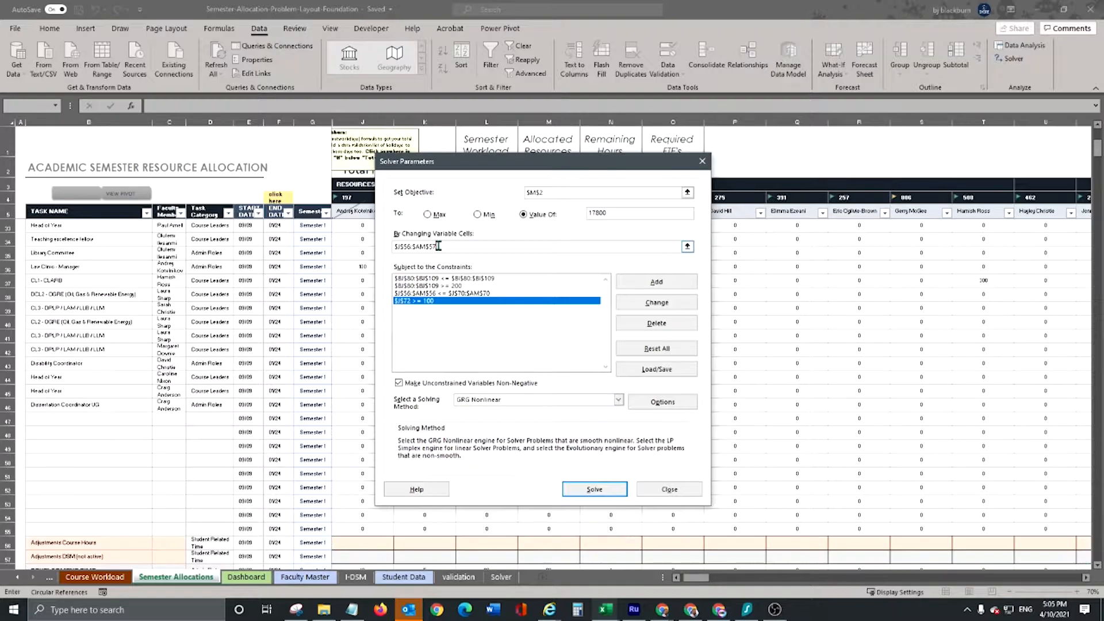
click(687, 247)
scroll(397, 480, down, 2)
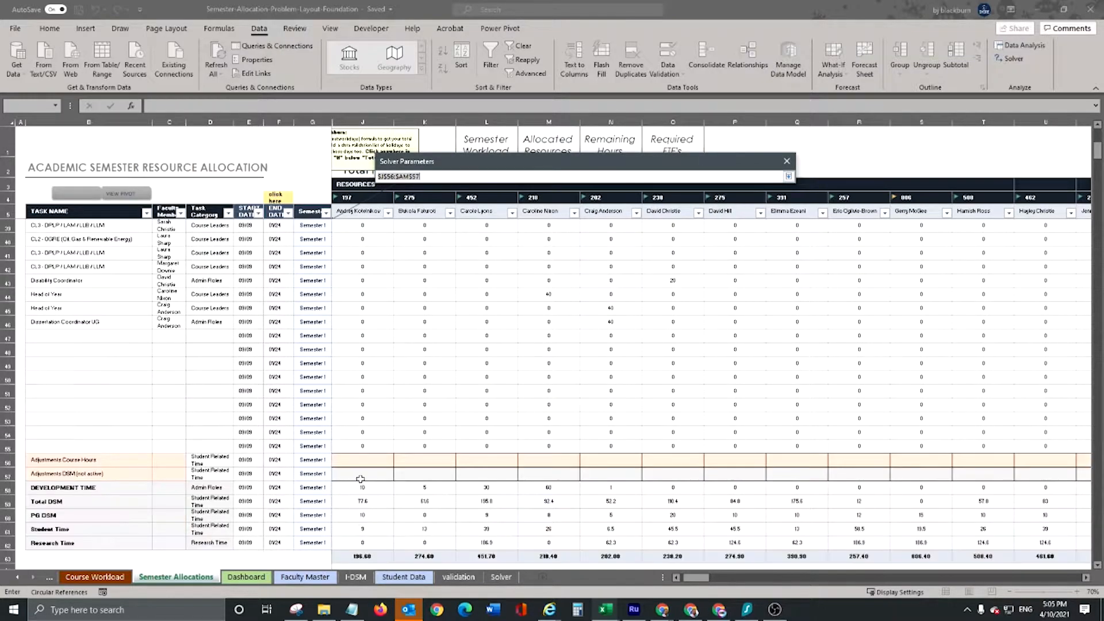
click(677, 577)
drag(398, 460, 486, 466)
Switch to Notepad and add the note "change only active staff cells..".
click(352, 610)
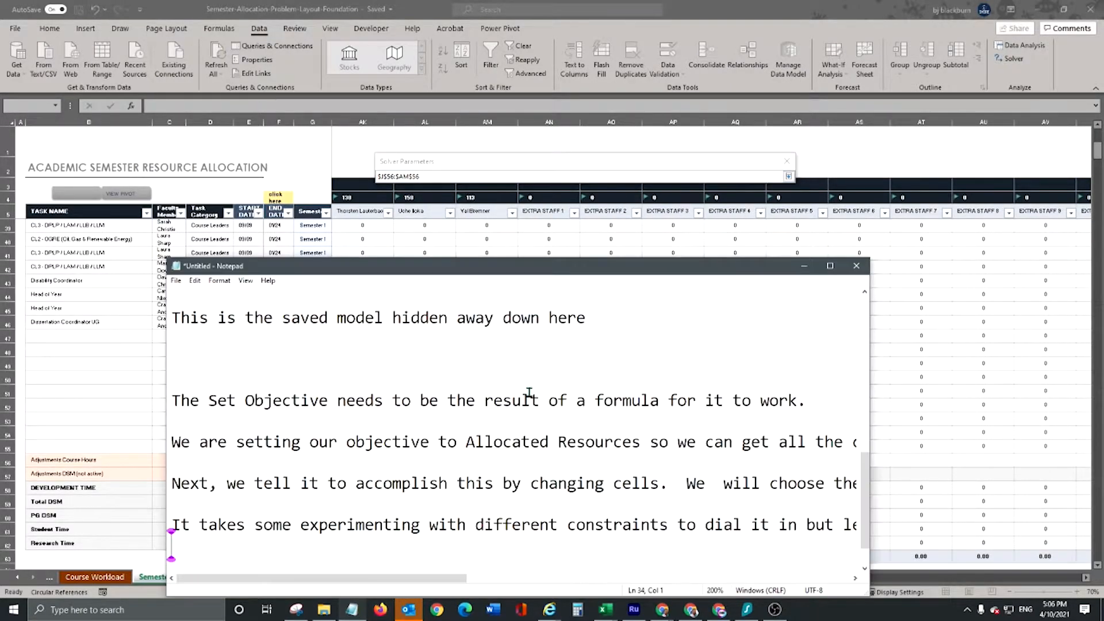
key(Return)
text(only active)
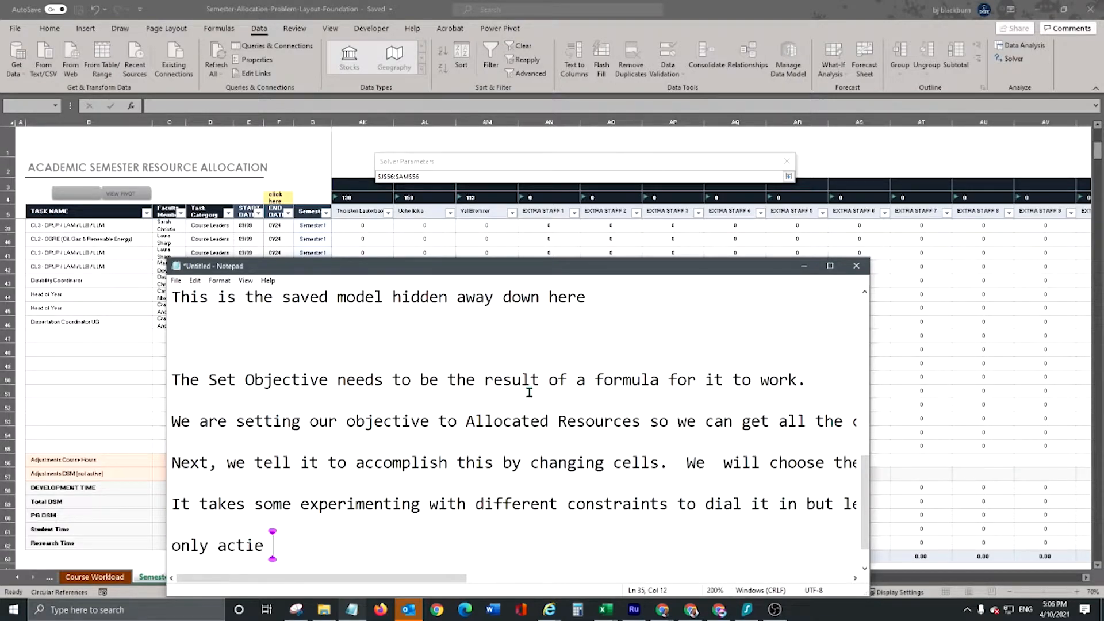
text( staff..)
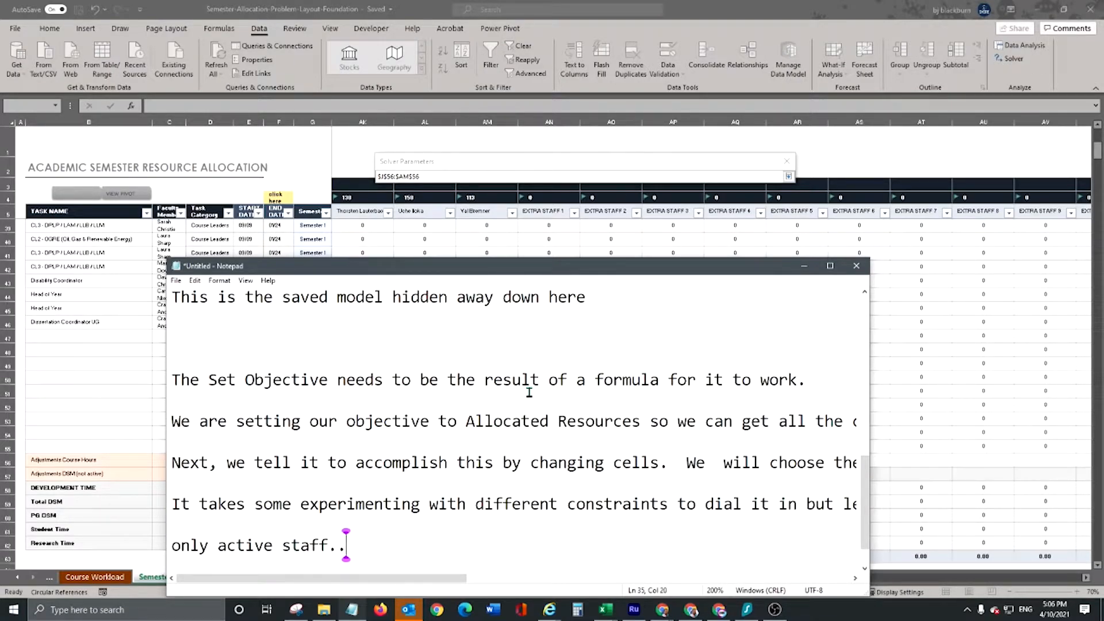
key(Return)
key(Up)
text(change)
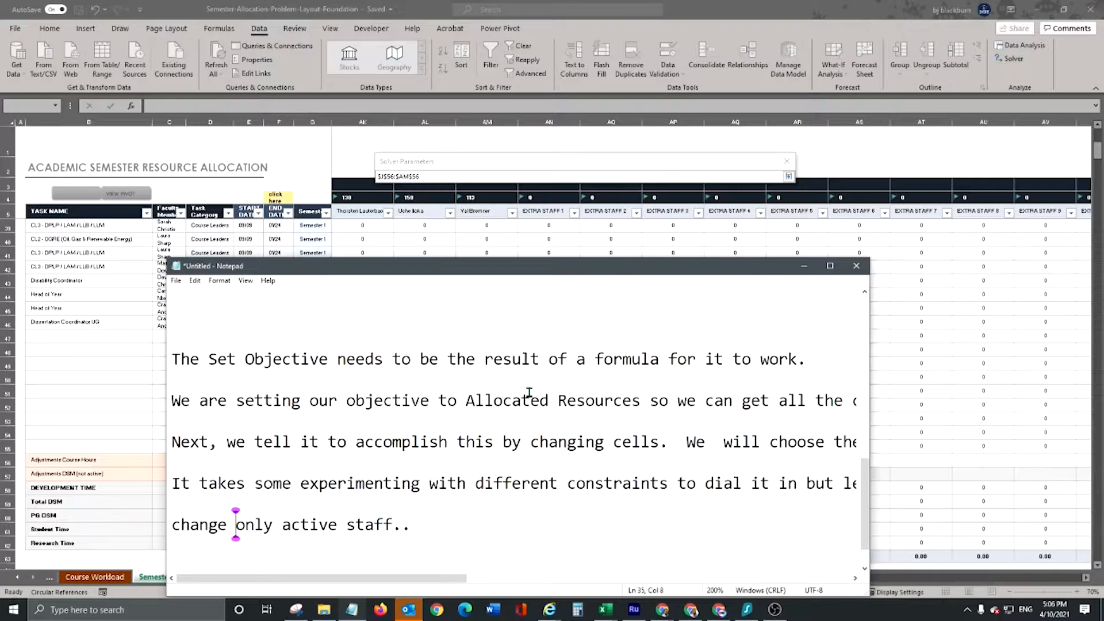
key(Right)
key(Right)
key(Right)
key(Right)
key(Right)
key(Right)
key(Right)
key(Right)
key(Right)
key(Right)
key(Right)
key(Right)
key(Right)
key(Right)
key(Right)
key(Right)
key(Right)
text(cells)
key(End)
Add the note "we need to see why someone has over 1k hours?".
key(Return)
key(Return)
text(we need to s)
text(ee why someone)
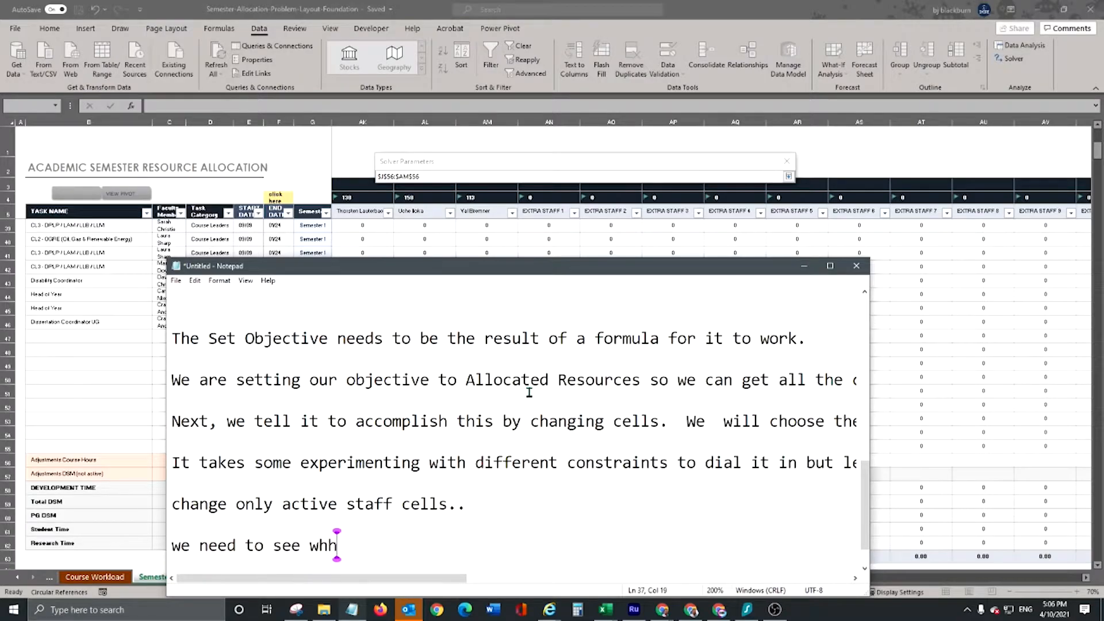
text( has )
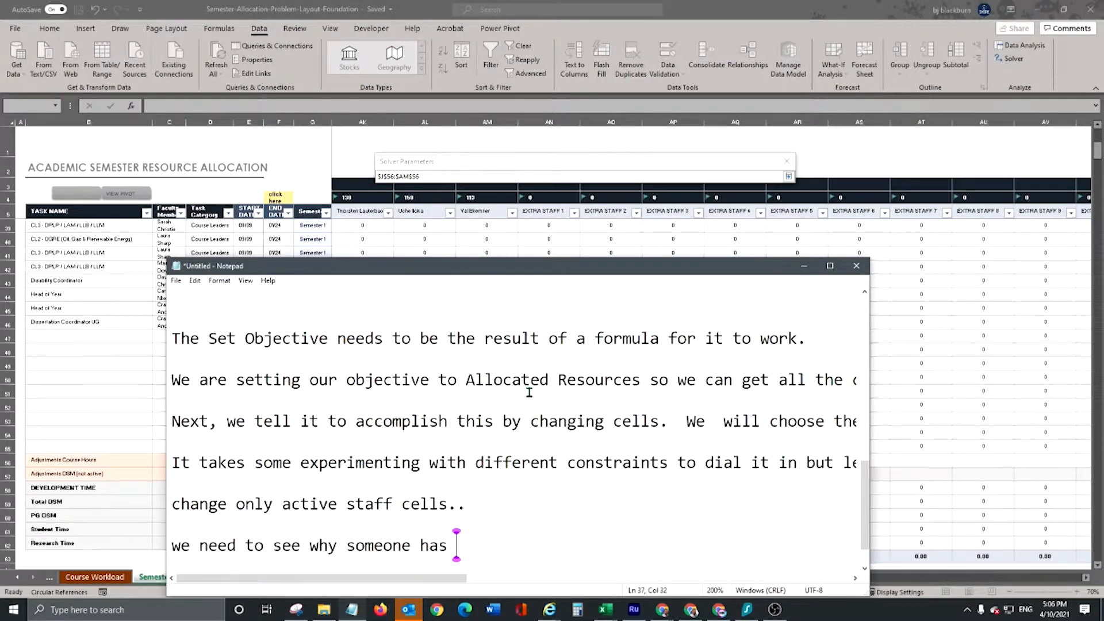
text(over 1k hours?)
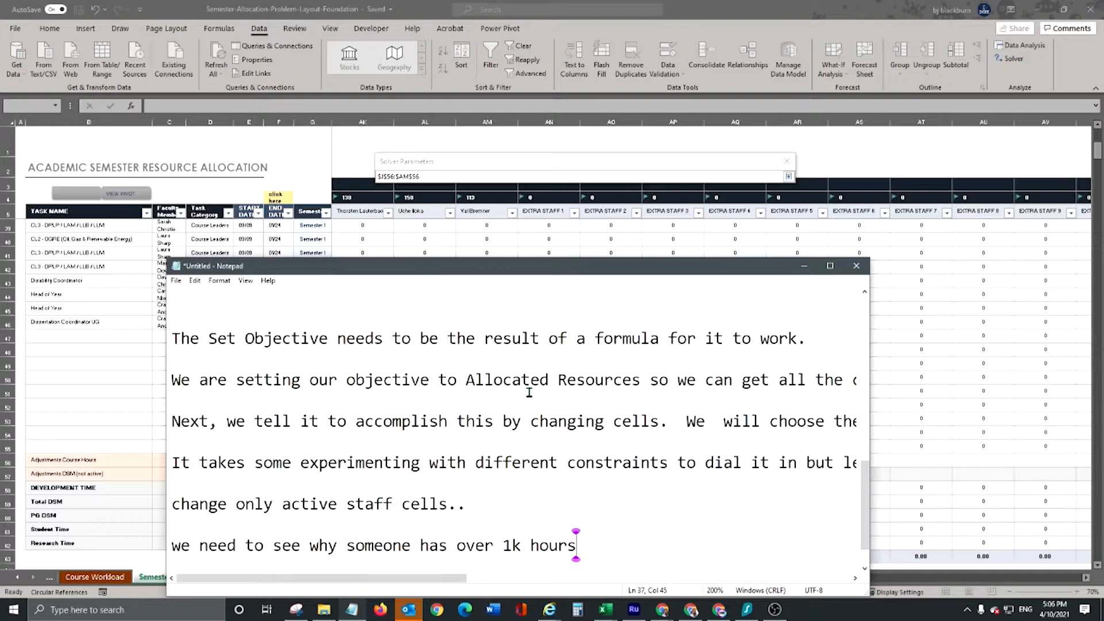
key(Return)
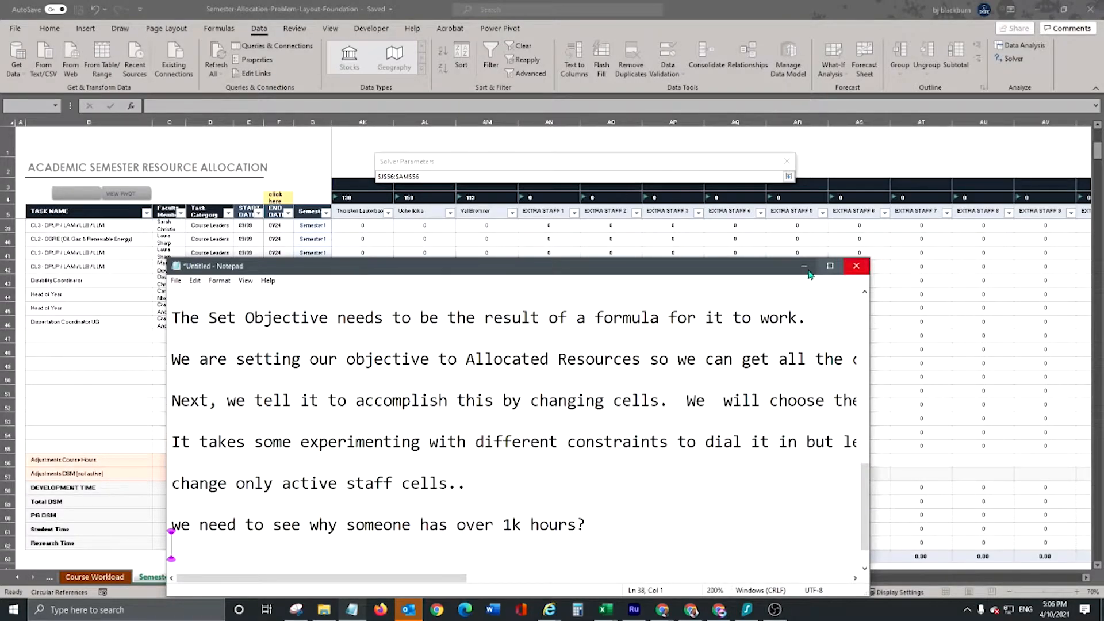
Return to Excel's Solver parameters, set the objective's target value to 14000, and run Solver.
click(788, 176)
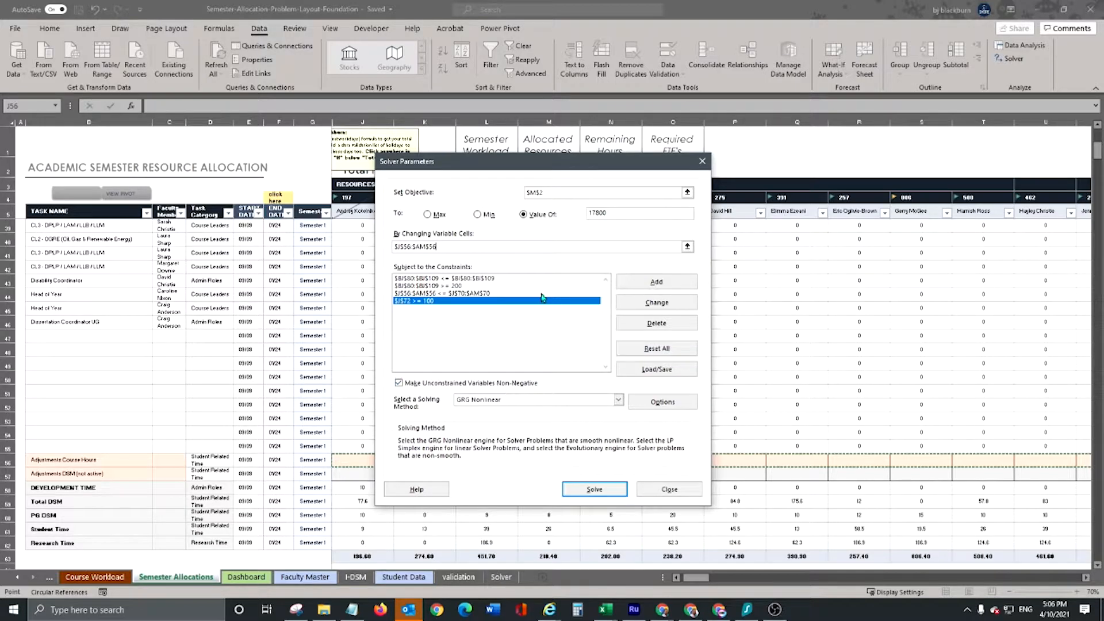
drag(575, 167, 520, 203)
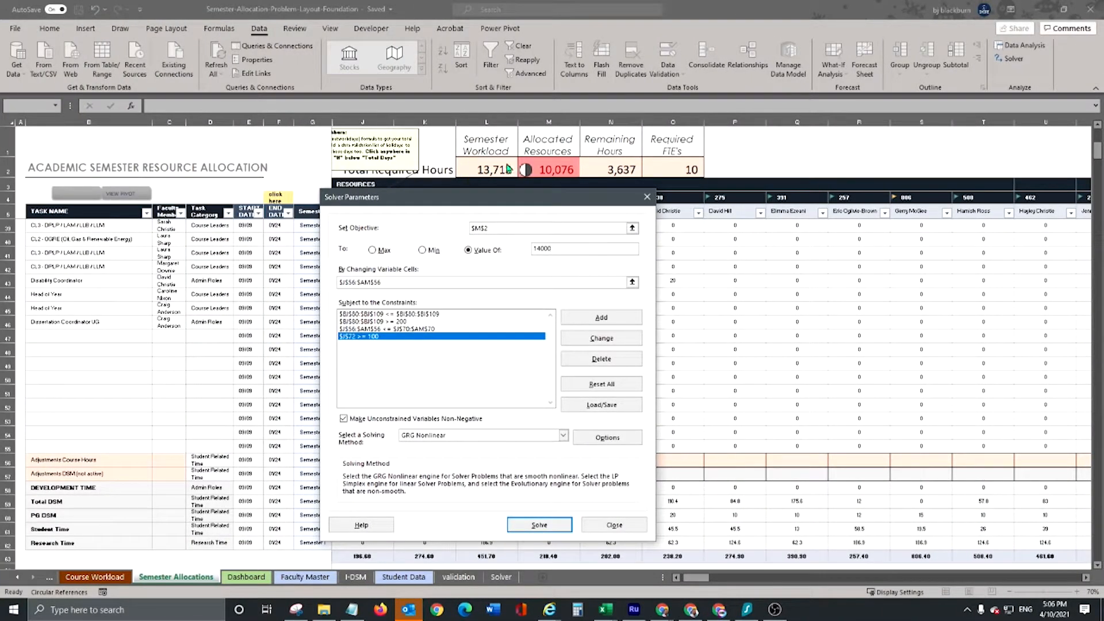
click(540, 526)
Switch to Notepad and add the note "keep your fingers crossed." below the existing notes, then minimize it.
click(353, 612)
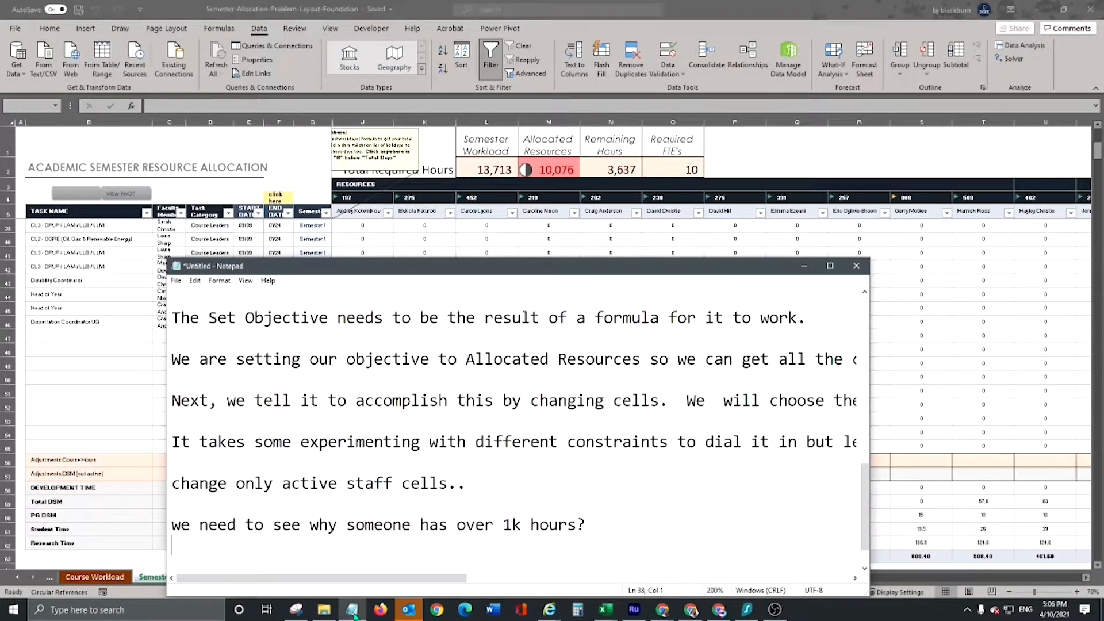
key(Return)
key(Return)
key(Return)
text(keep)
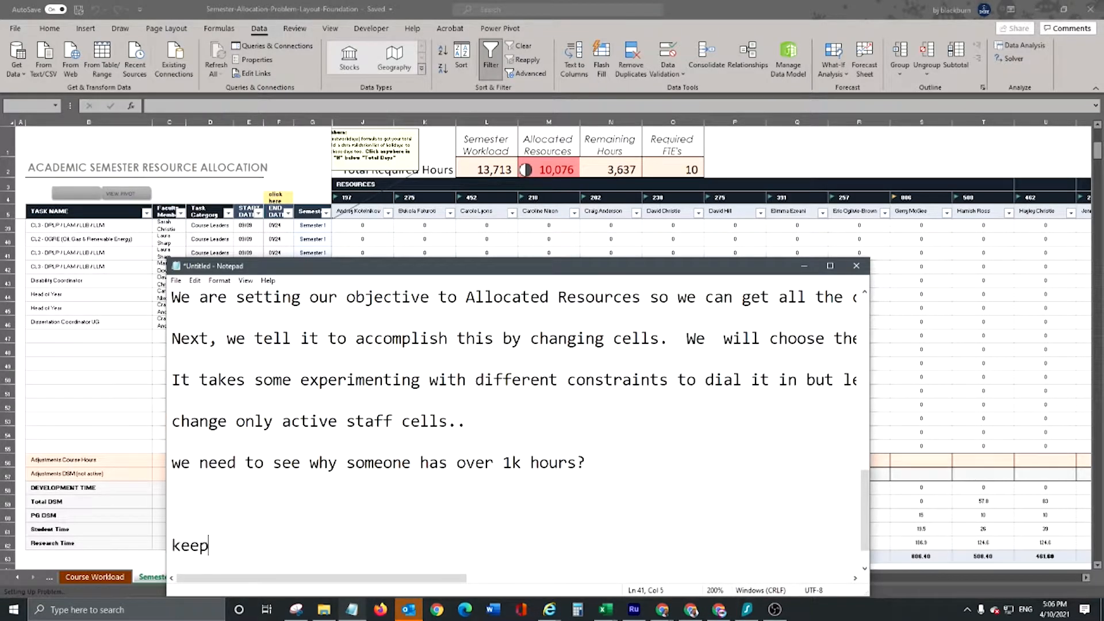
text( your fingers )
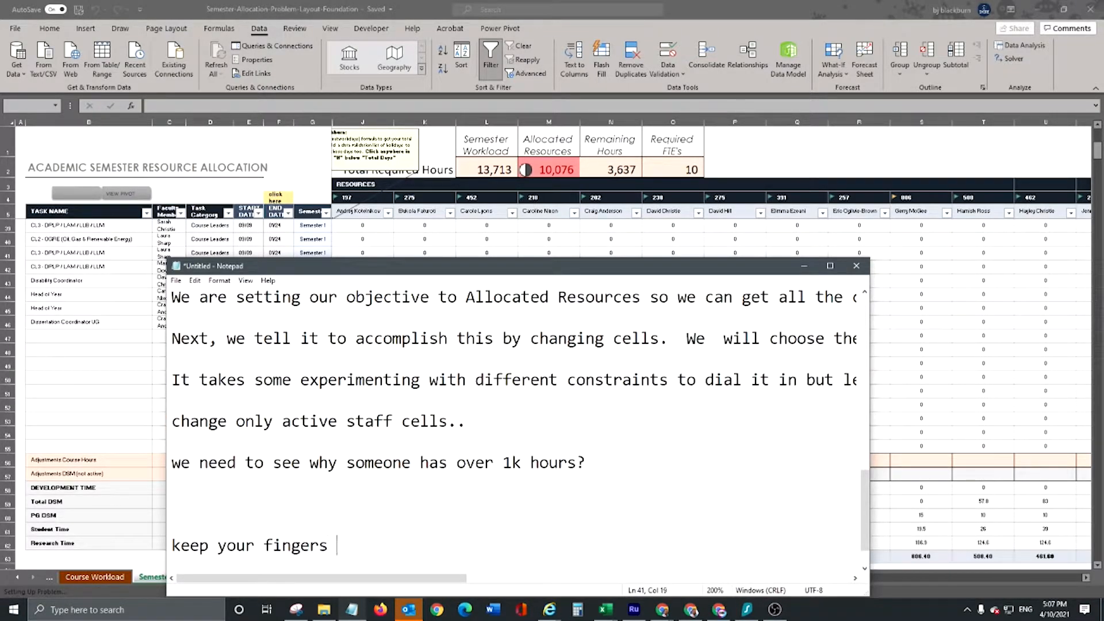
text(crossed We m)
key(BackSpace)
key(BackSpace)
key(BackSpace)
key(BackSpace)
click(804, 266)
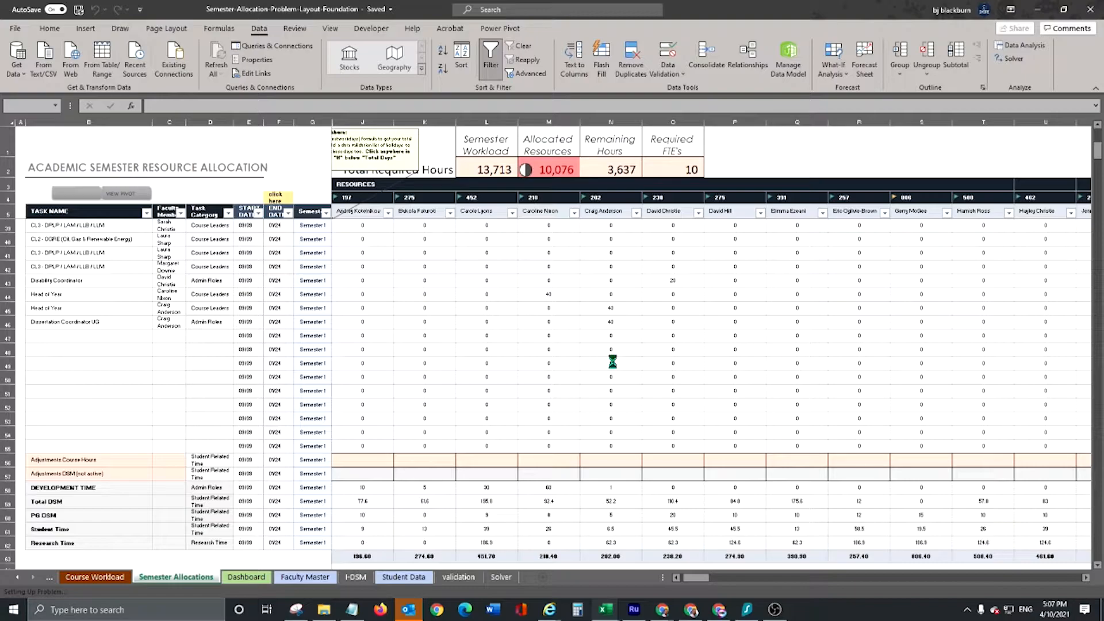
Bring Notepad back, add the note "it's running all the iterations." and minimize it again.
key(alt+Tab)
key(Return)
key(Return)
key(Return)
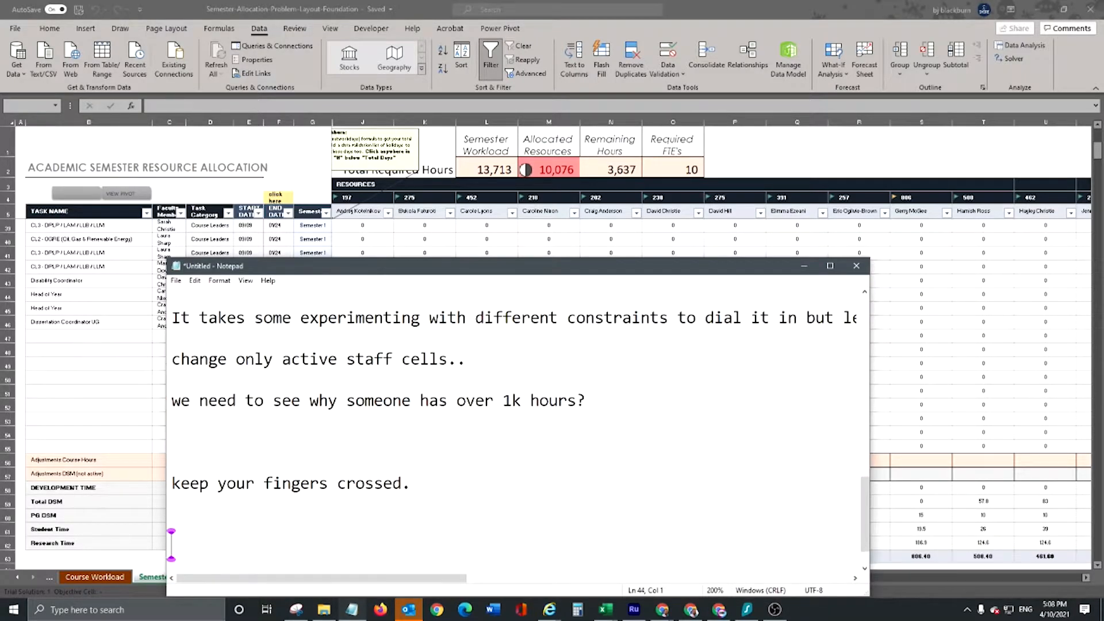
text(it's running )
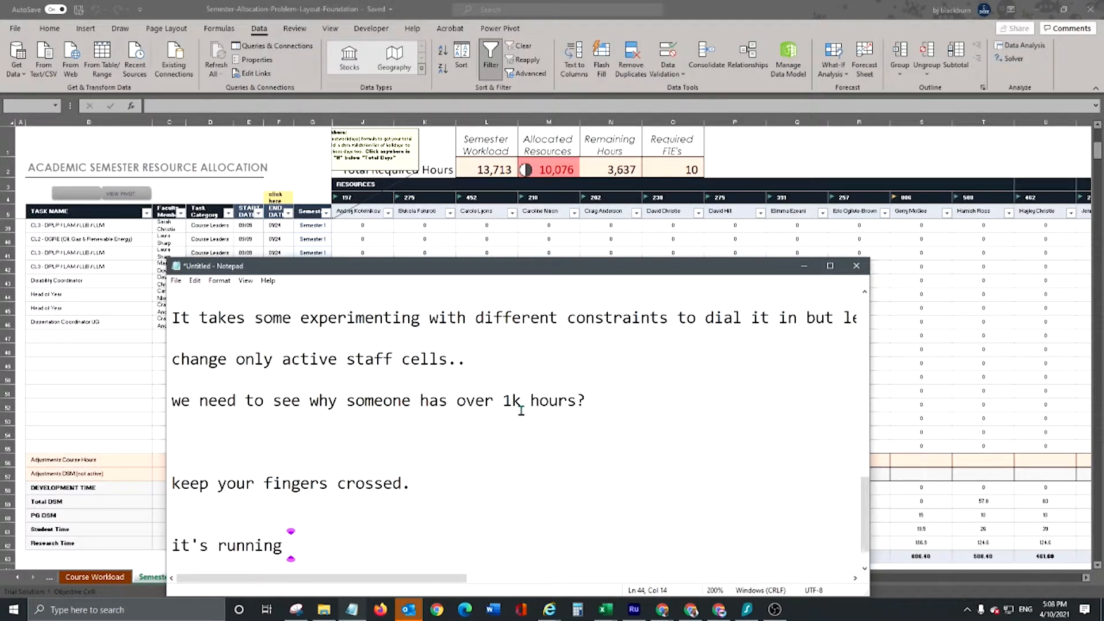
text(all the iterations)
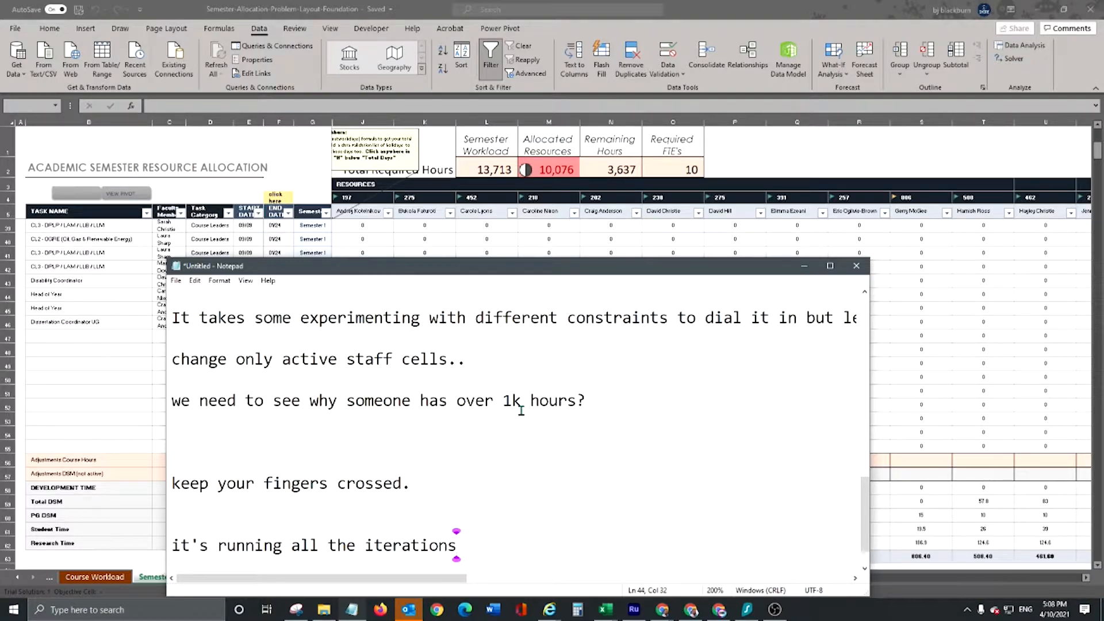
text(.)
key(Return)
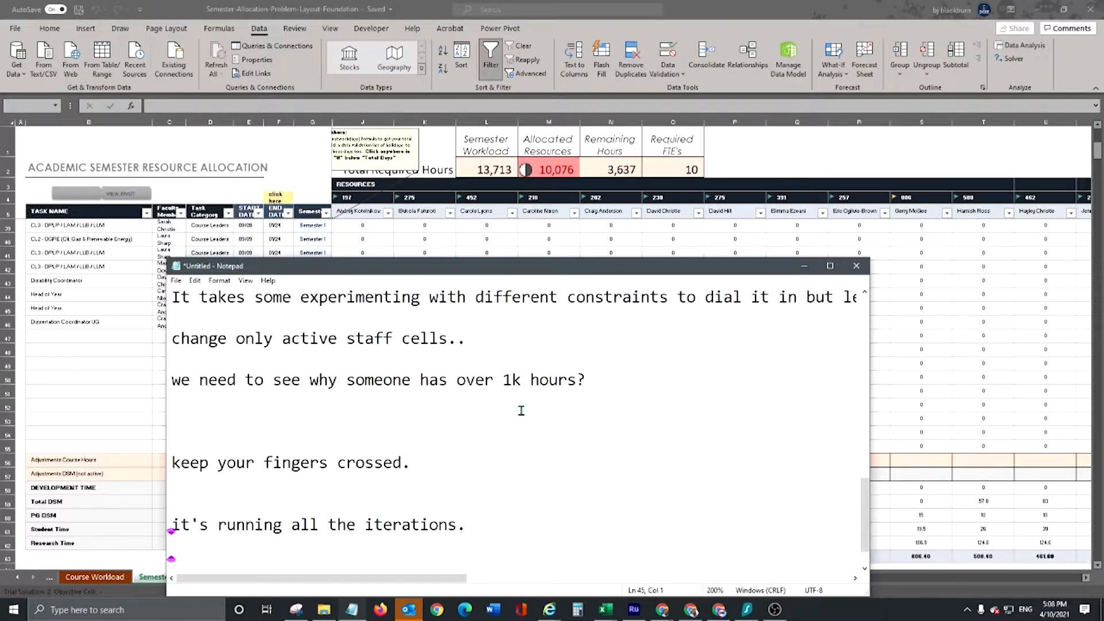
click(804, 267)
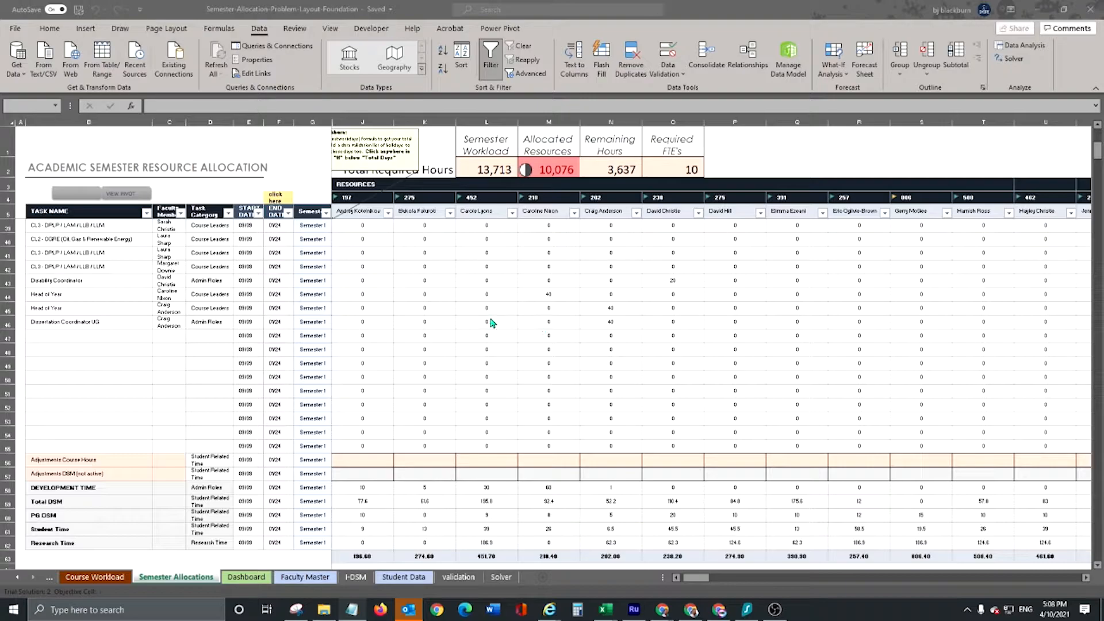
Switch back to Notepad and add "also need to dived those research hours by 3 since that is a full year and not a semester".
right_click(414, 612)
click(785, 388)
click(351, 610)
key(Down)
key(Down)
text(also need to dived those research hours )
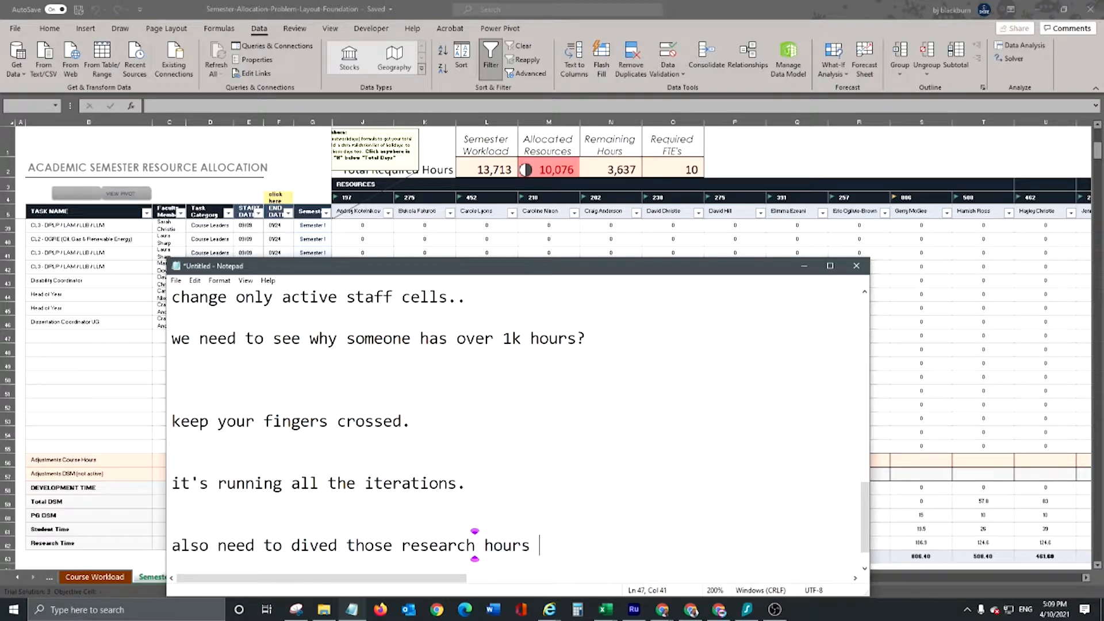
text(by 3 since hat)
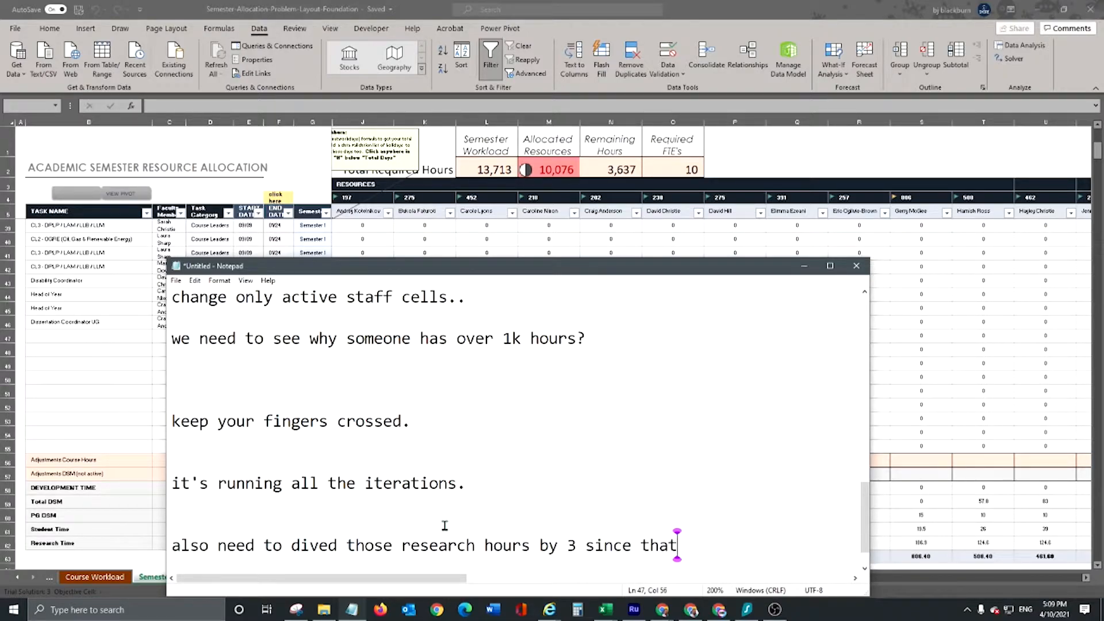
text( is a full  ye)
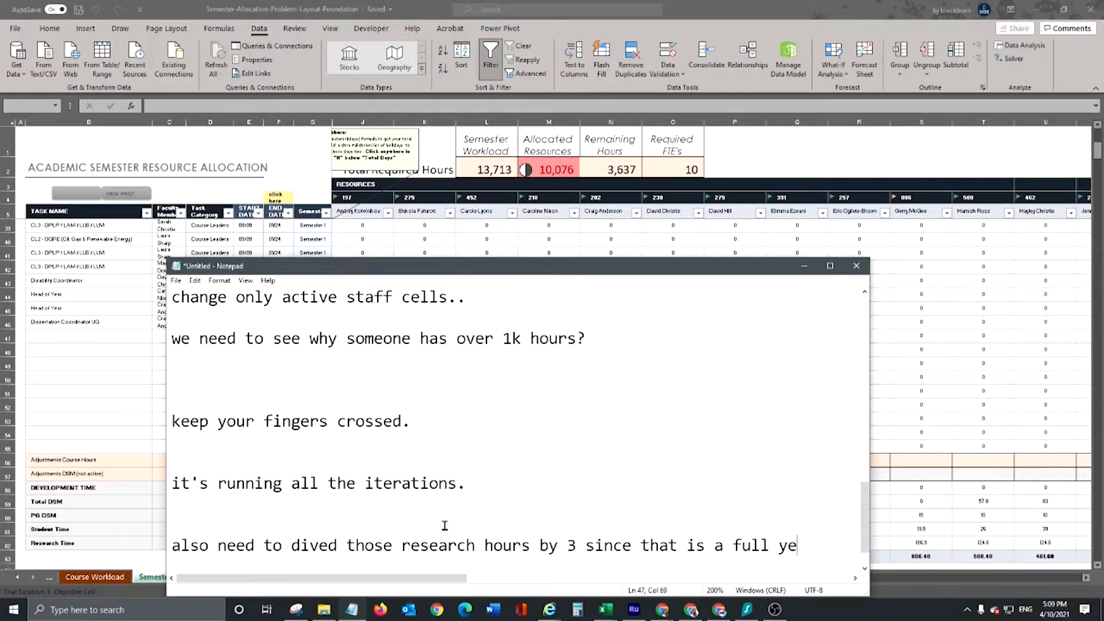
text(ar and not a semest)
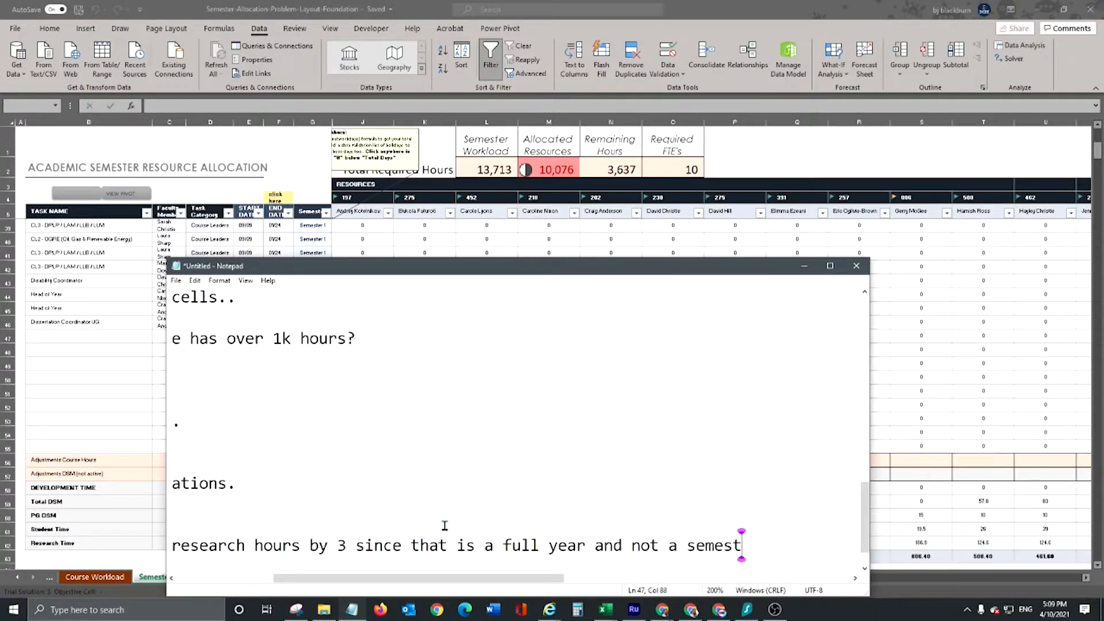
key(Home)
click(805, 266)
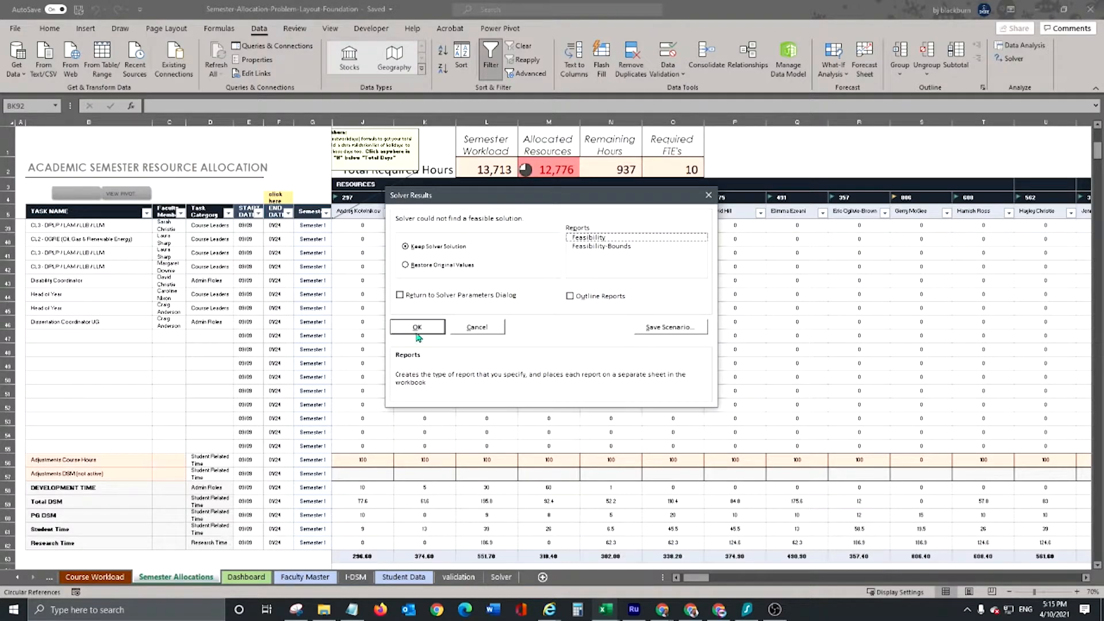
Keep the Solver solution in Excel and review the Adjustments Course Hours row and the total hours across the staff columns.
click(417, 332)
click(731, 461)
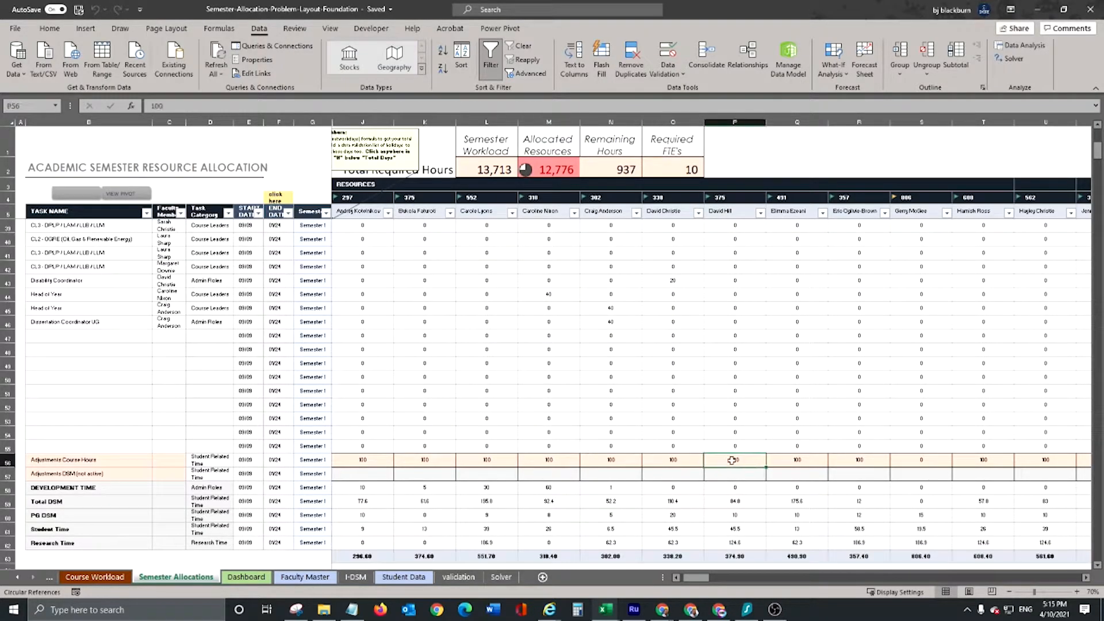
scroll(731, 460, up, 8)
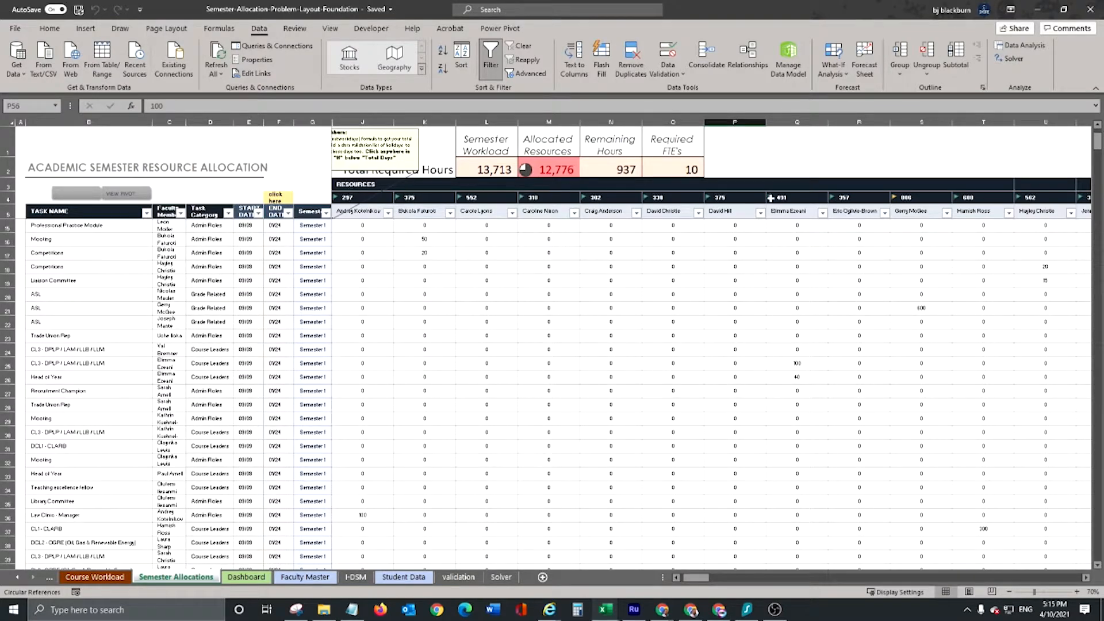
click(369, 195)
scroll(518, 385, down, 7)
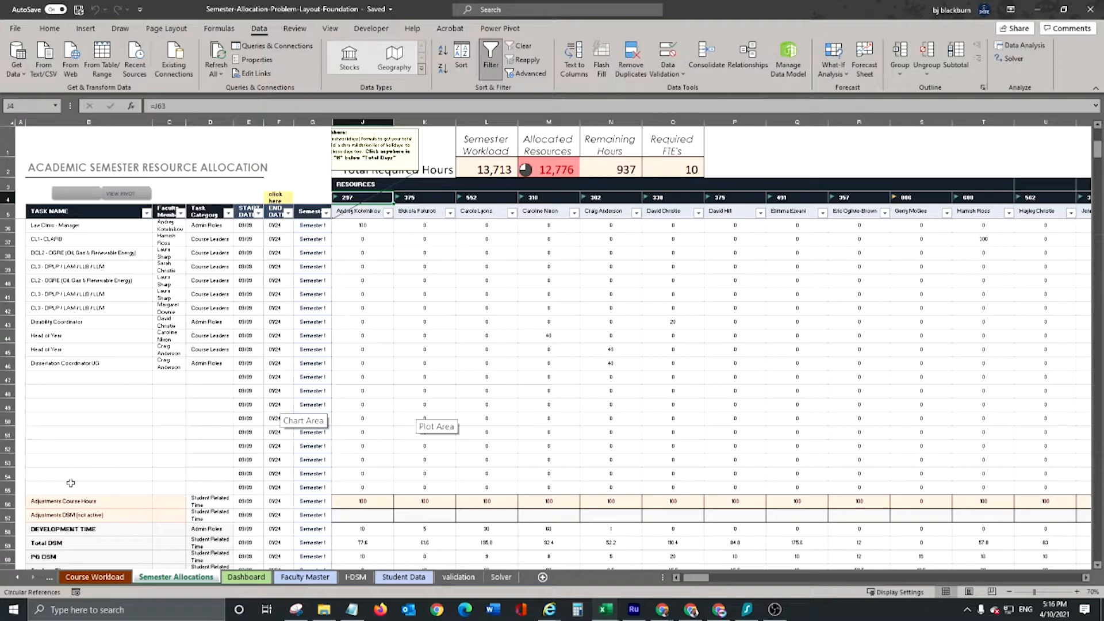
scroll(60, 487, down, 1)
scroll(286, 517, down, 1)
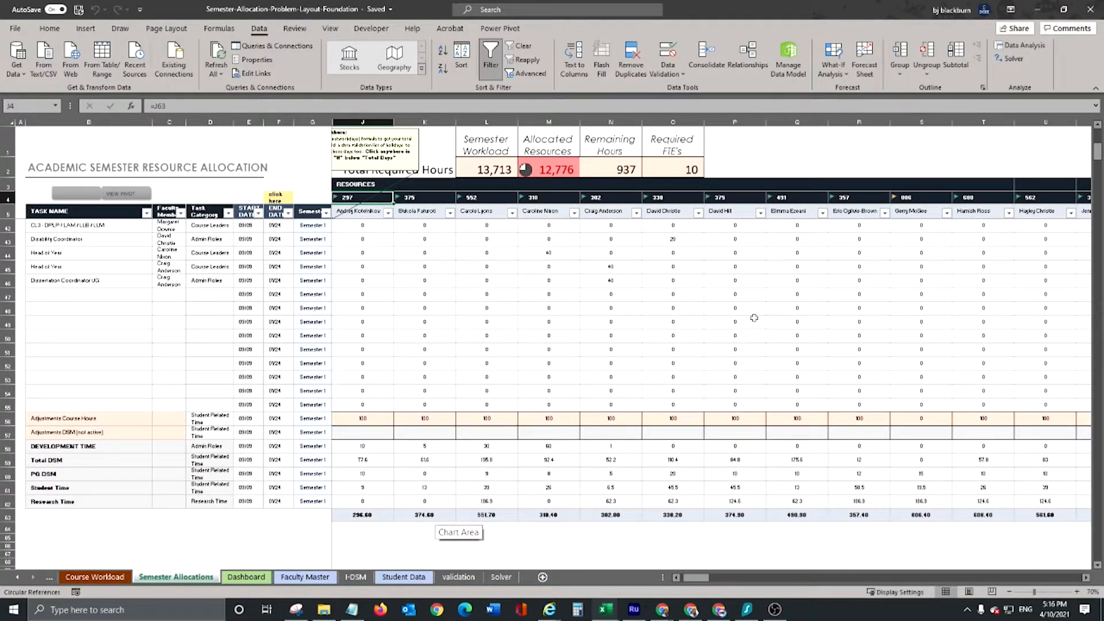
scroll(871, 455, down, 1)
mouse_move(695, 577)
mouse_down()
mouse_move(743, 580)
mouse_move(702, 578)
mouse_up()
click(610, 199)
click(610, 377)
Return to Notepad and add "now we adjust to get optimal solution. most likely because people are already over allocated.".
click(352, 609)
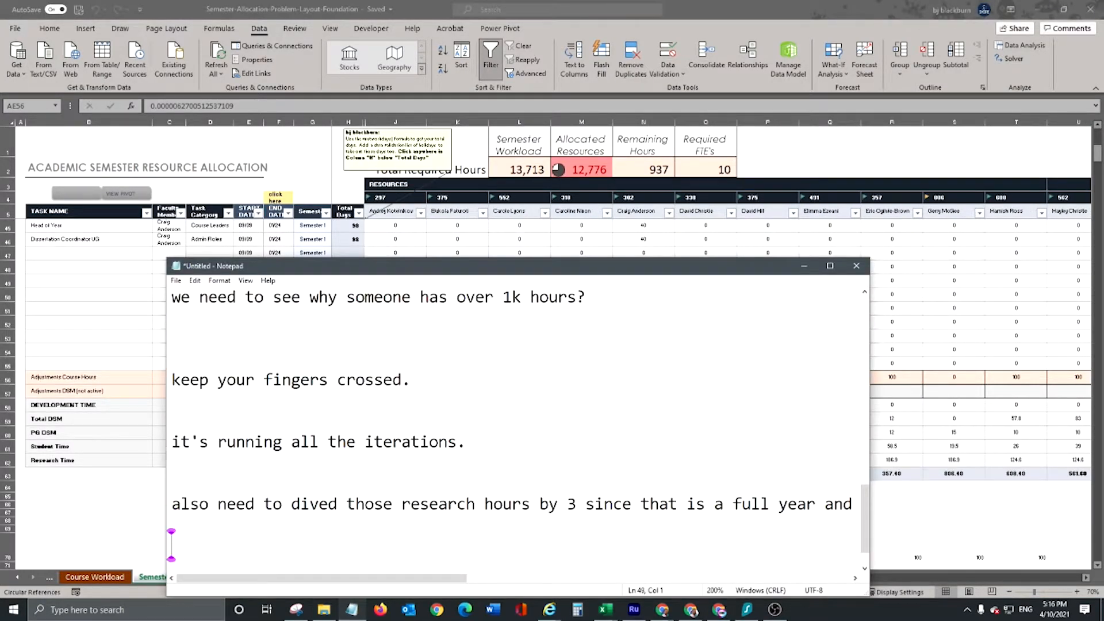
key(Return)
text(now we adjust to get optimal solution.  mos)
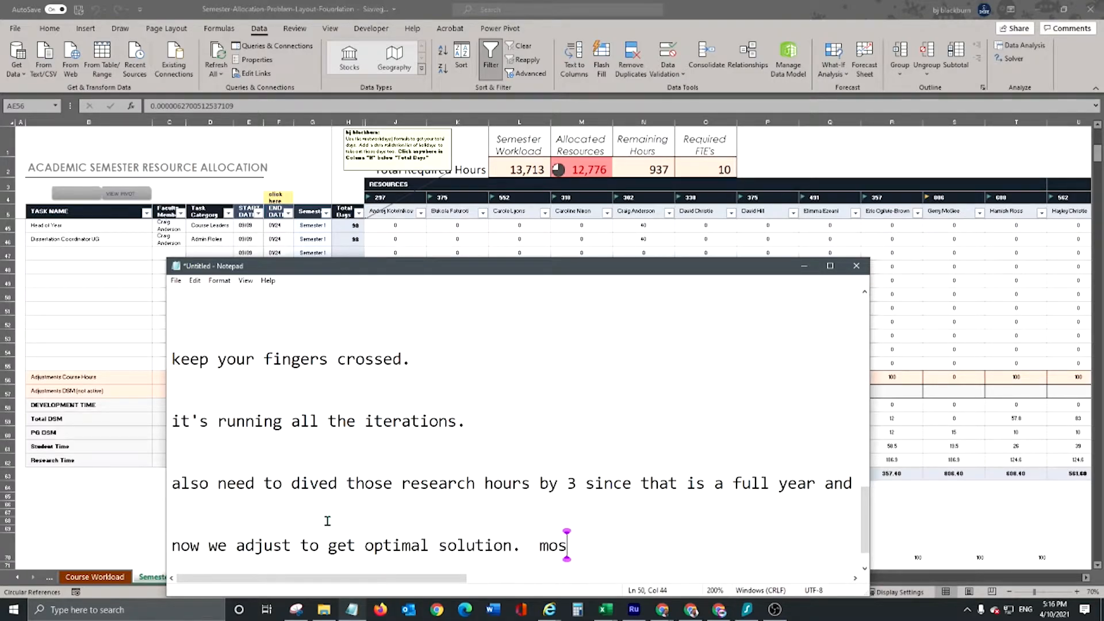
text(t likely because p)
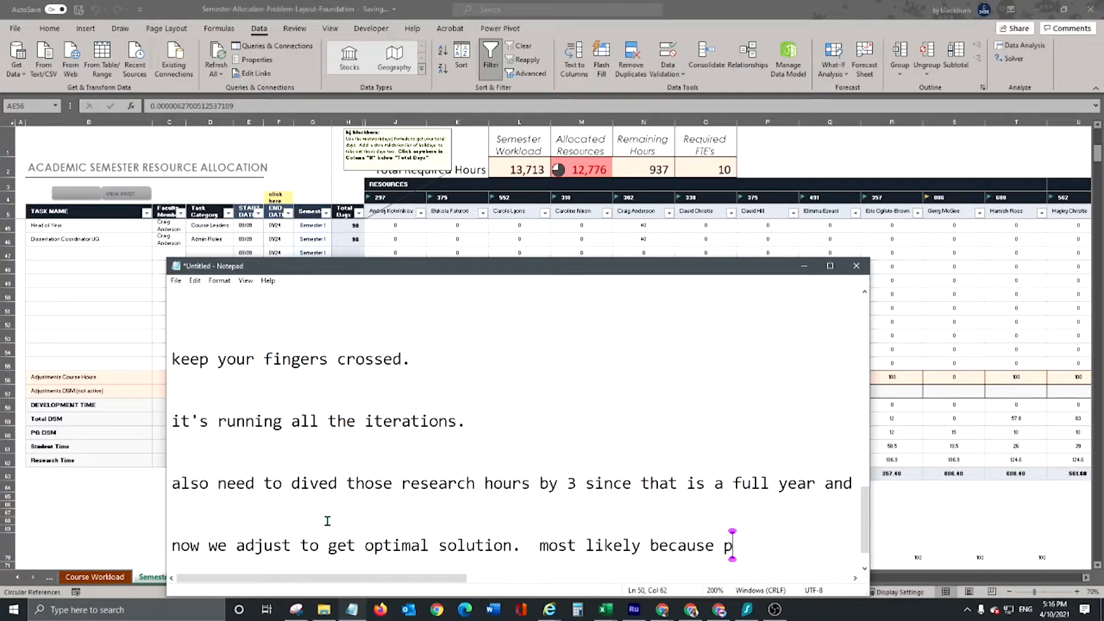
text(eople are olrea)
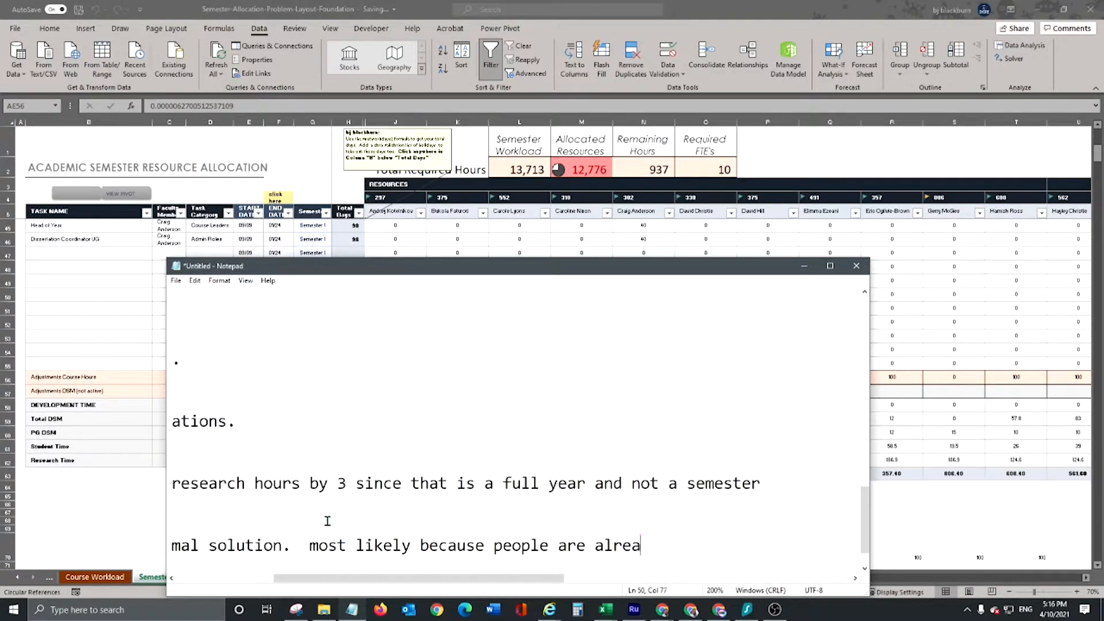
text(dy over allocated.)
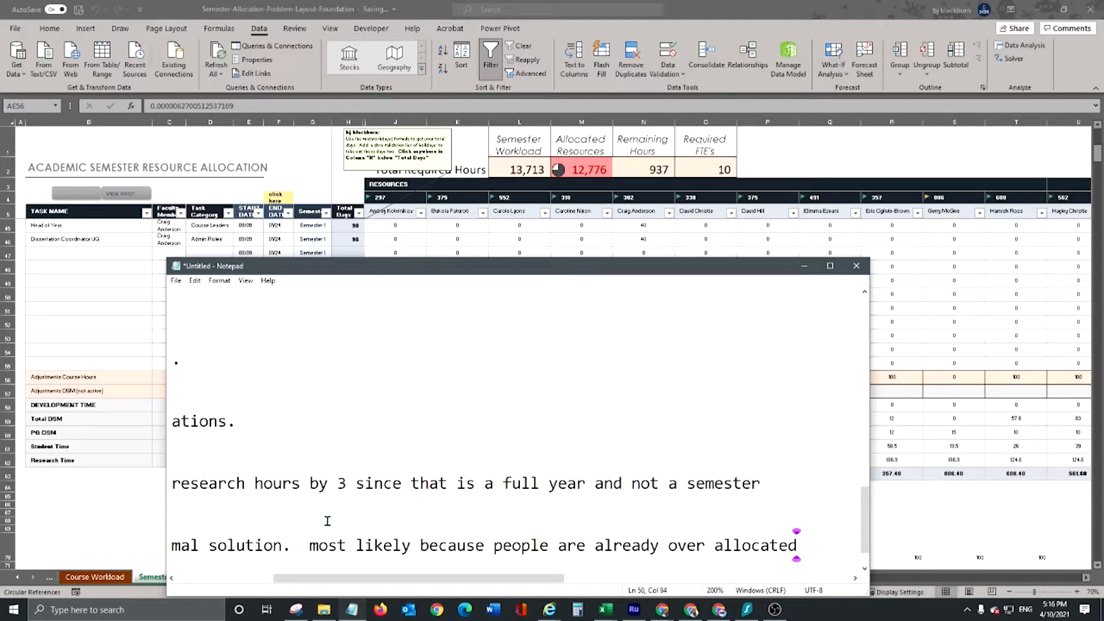
key(Return)
key(Return)
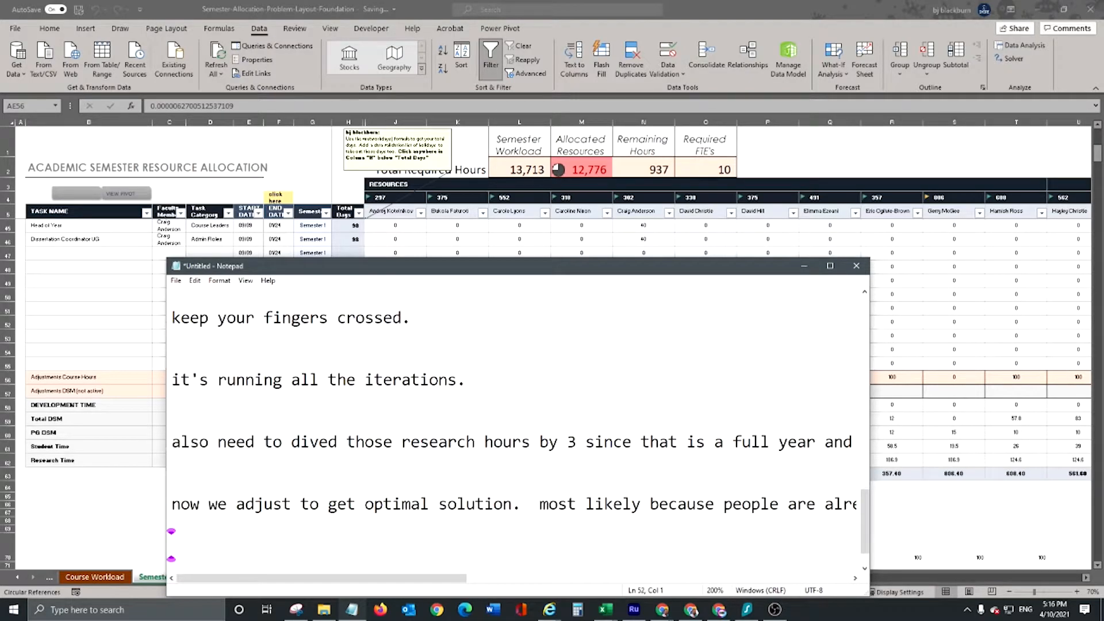
Add the note "so from here you drill down into the ones that are overallocated".
text(so from here you drill )
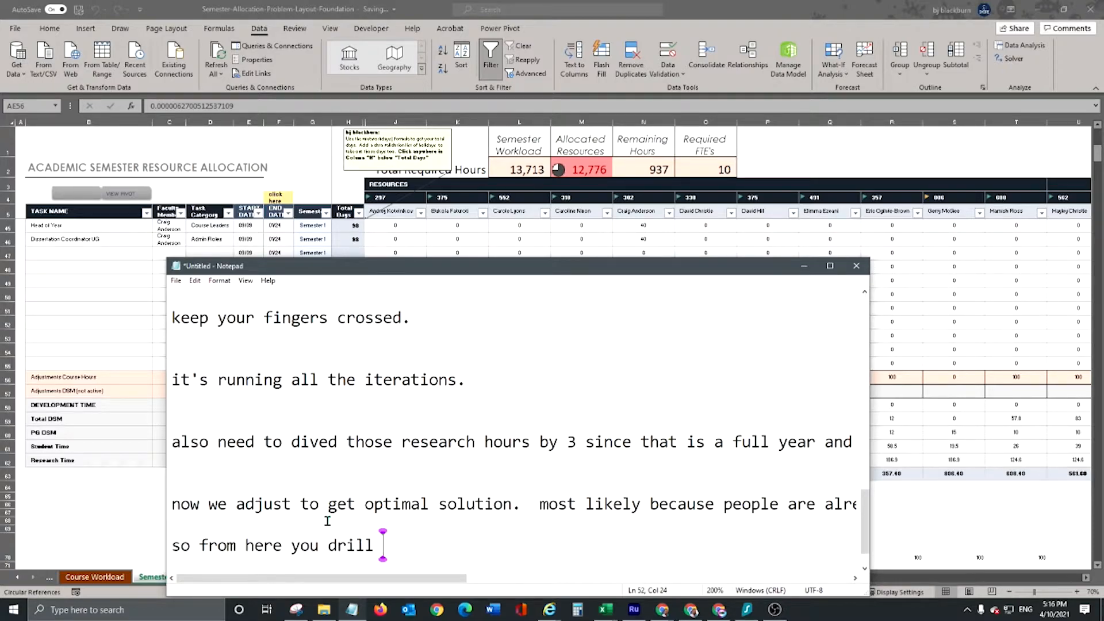
text(down into the ones that a)
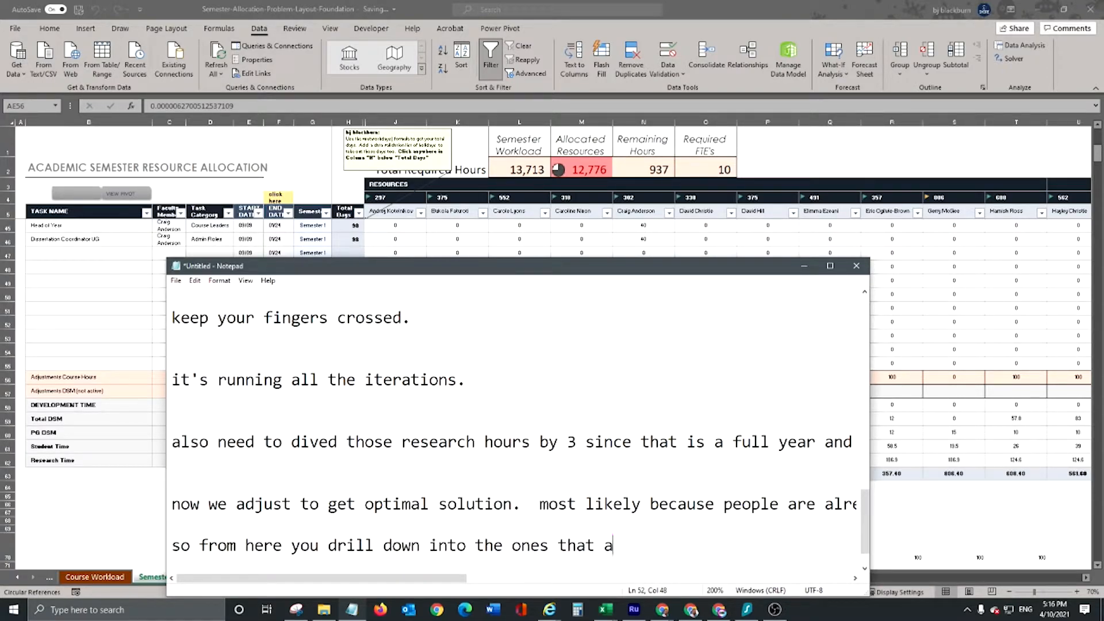
text(re overallocated)
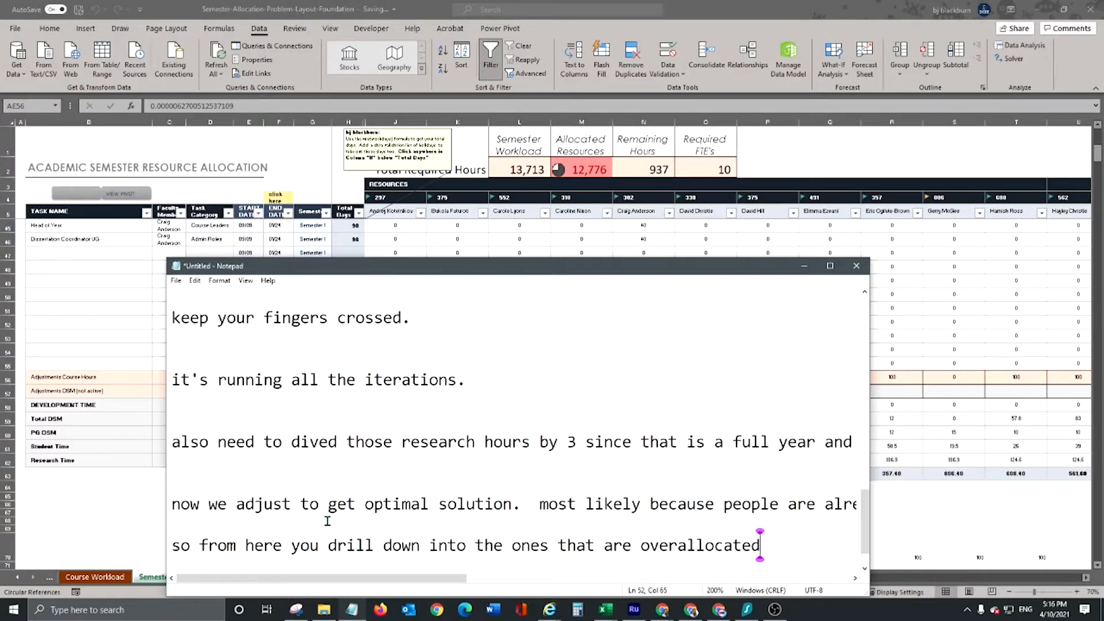
key(Return)
Add the note "and start to adjust constrains such as everyone needs at least 400 hrs allocated and increase the total".
text(and s)
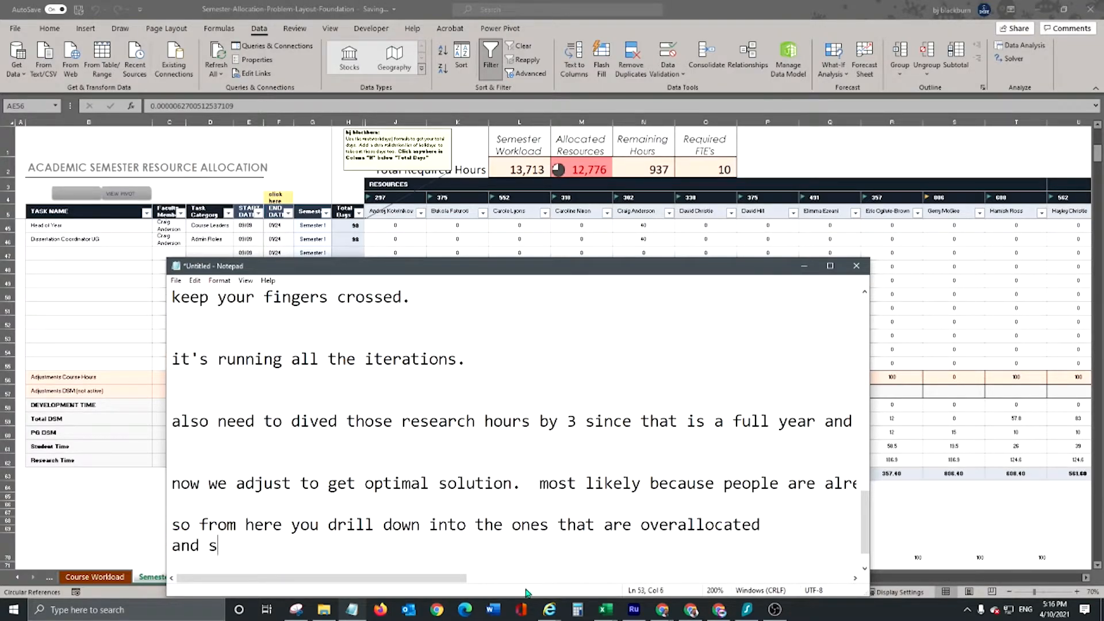
text(tart to adjust c)
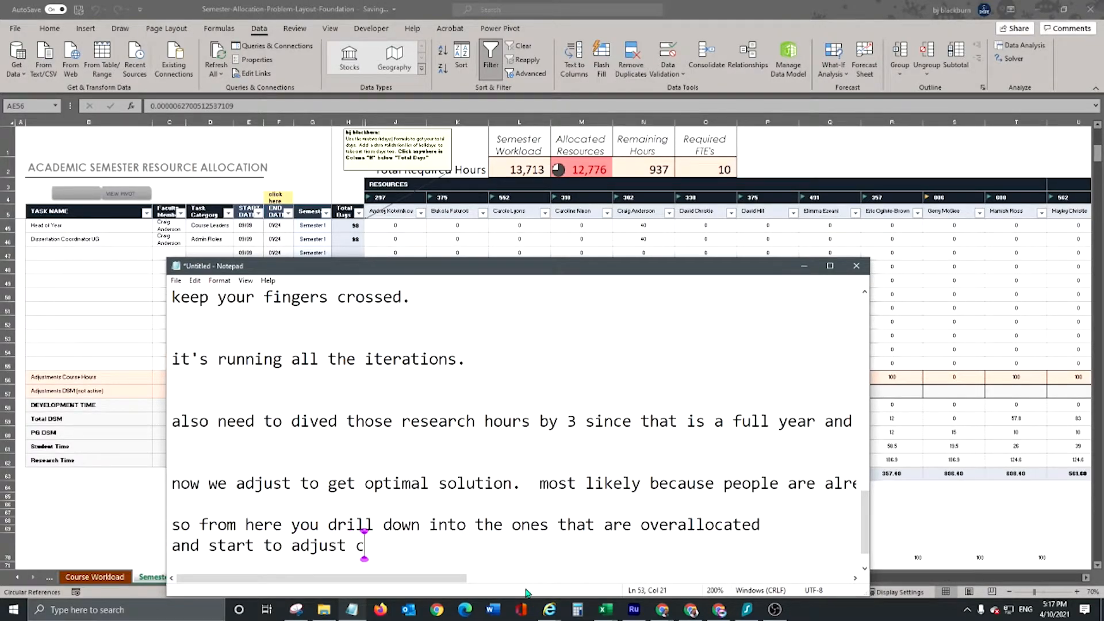
text(onstrains suc)
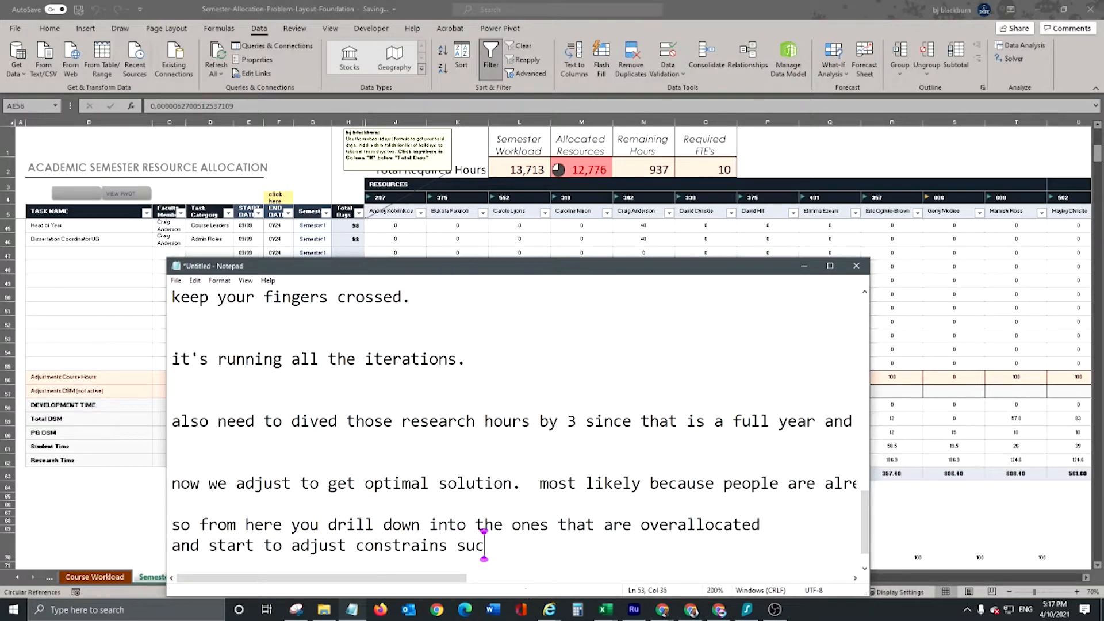
text(h as everyo)
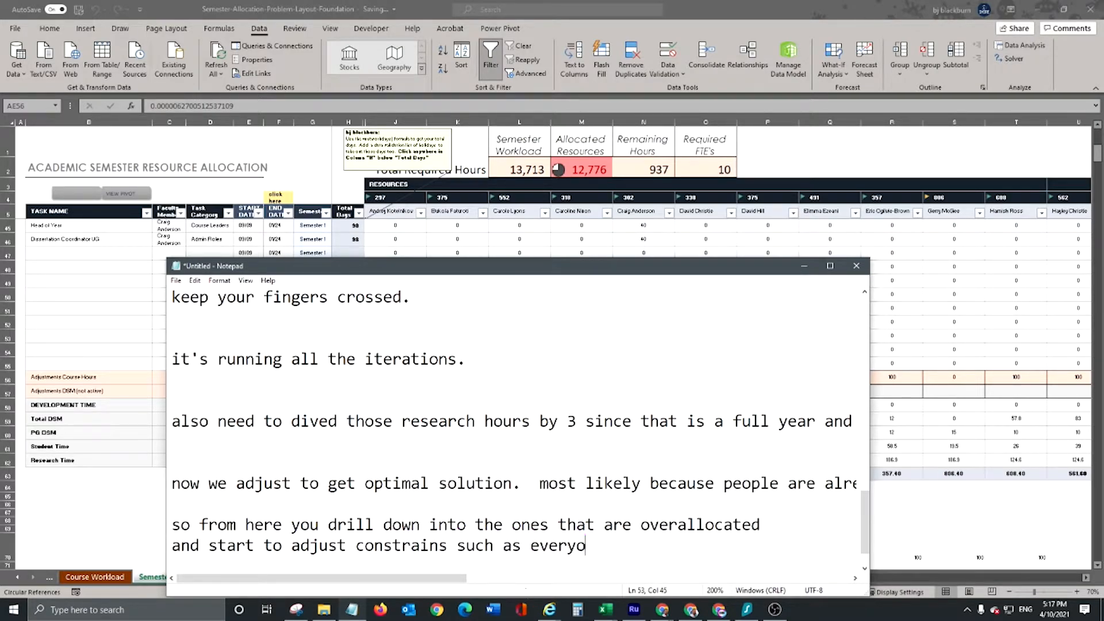
text(ne needs at )
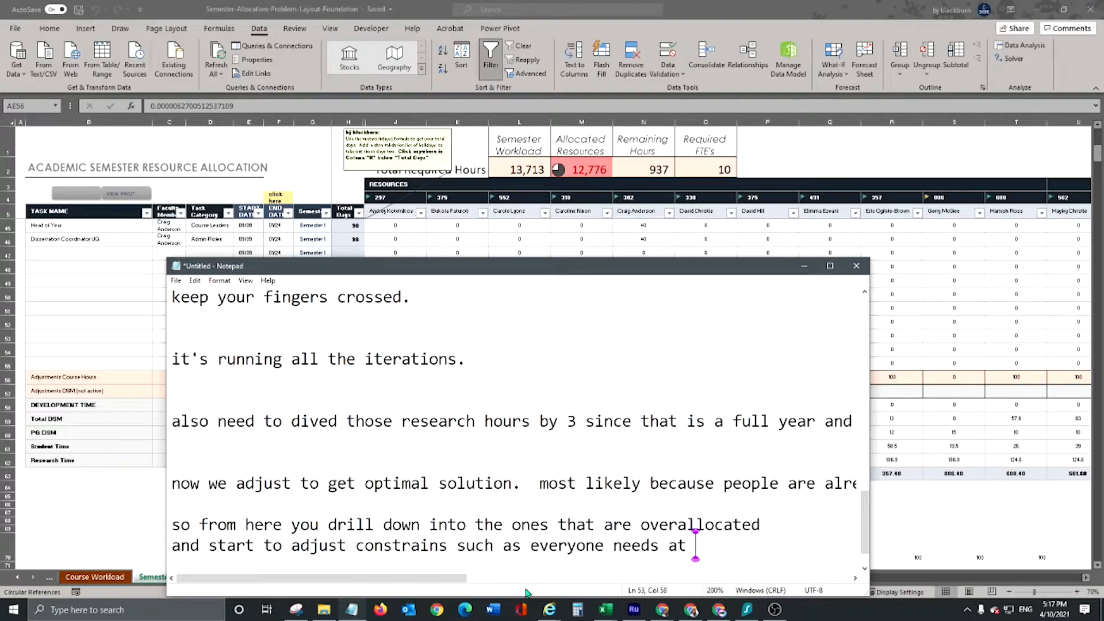
text(least 400 hrs allocated and increase the total )
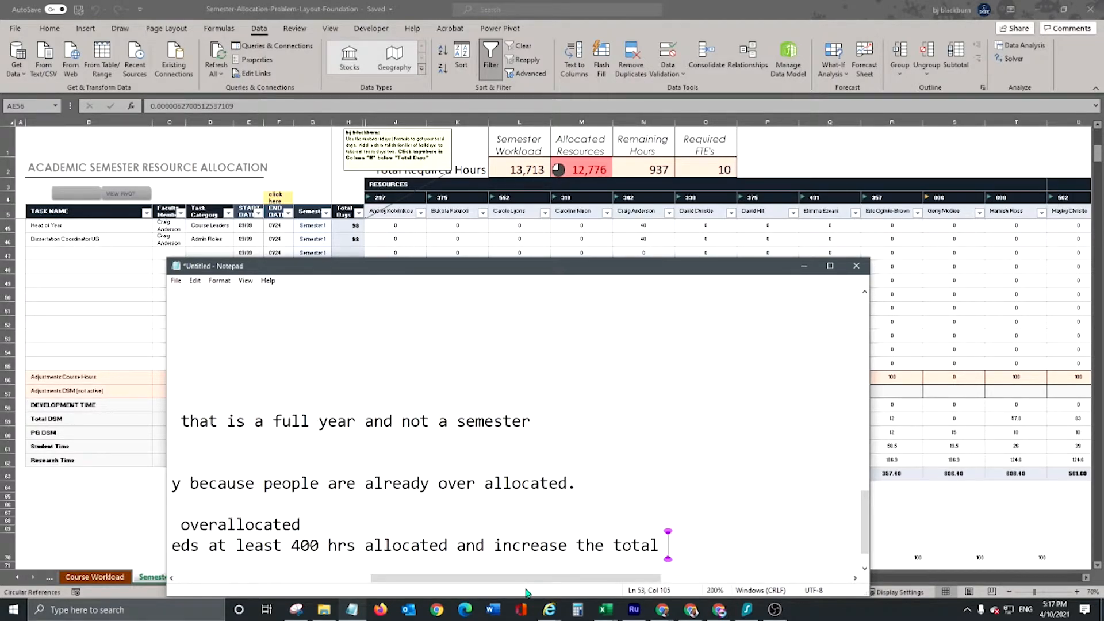
Finish the note line with "Allocated resrouces solver to 14000 for a buffer" and leave a blank line after it.
text(Allocated resrouces)
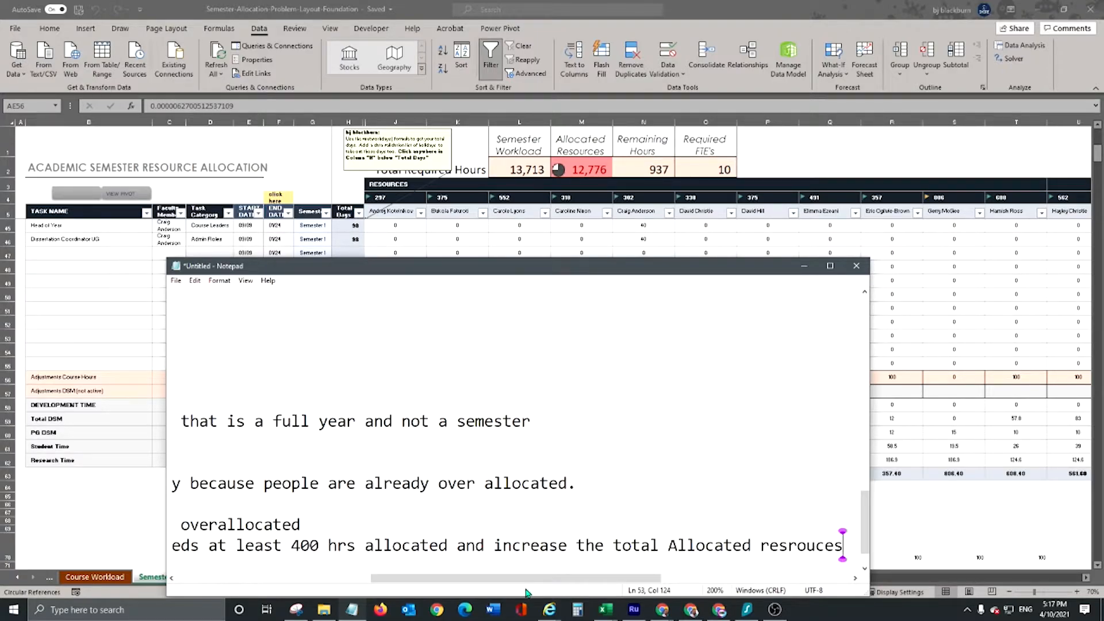
text( solve)
key(BackSpace)
key(BackSpace)
key(BackSpace)
key(BackSpace)
key(BackSpace)
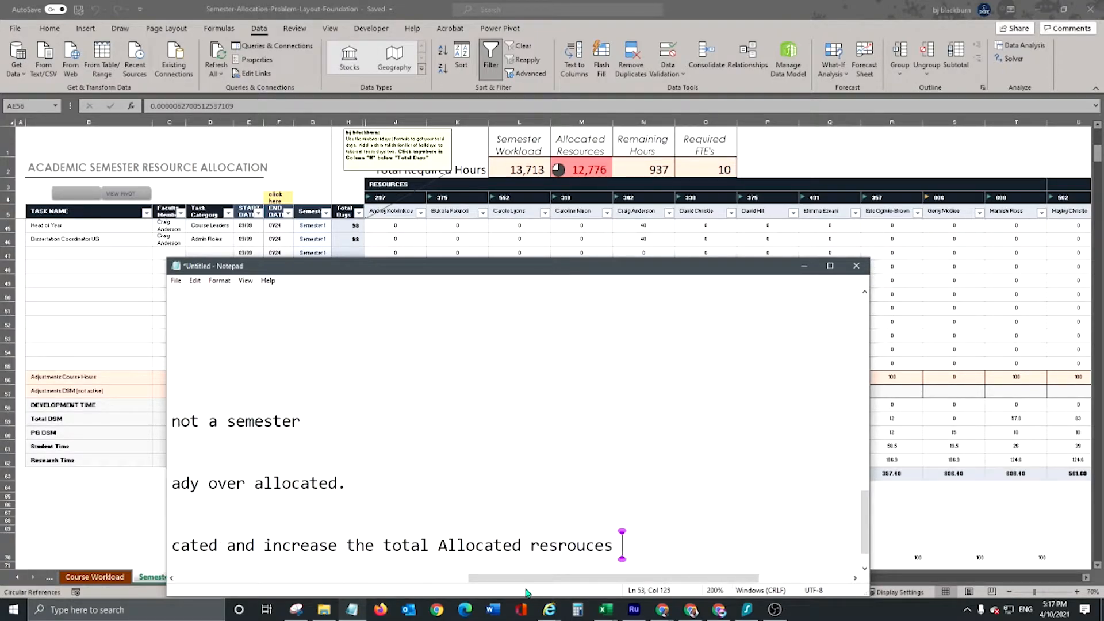
text(solver to 14)
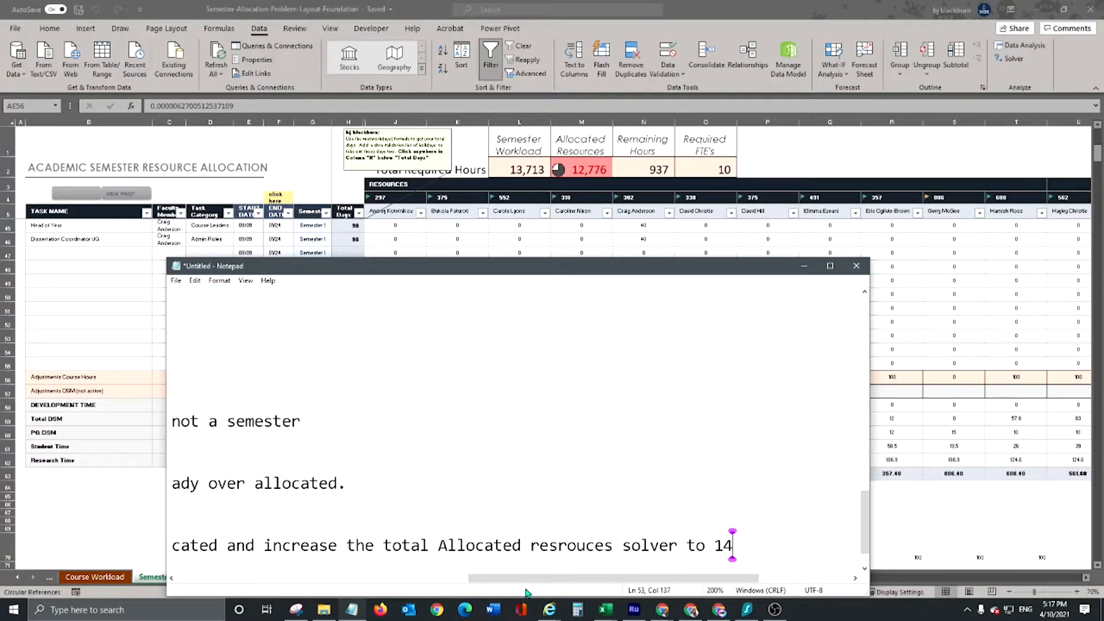
text(000 for a b)
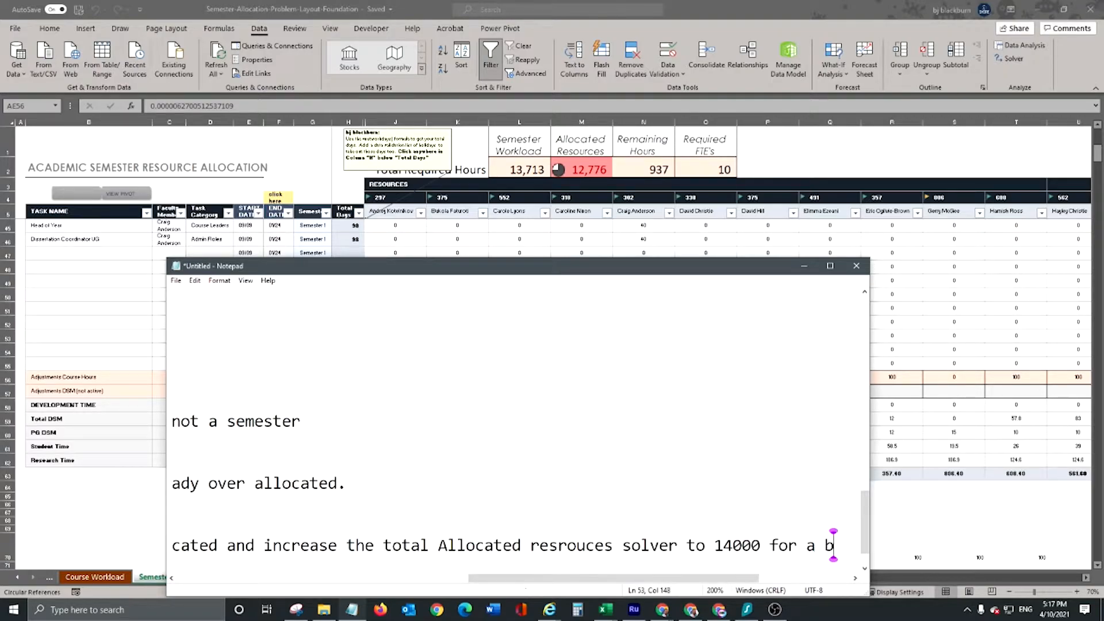
text(uffer)
key(Return)
key(Return)
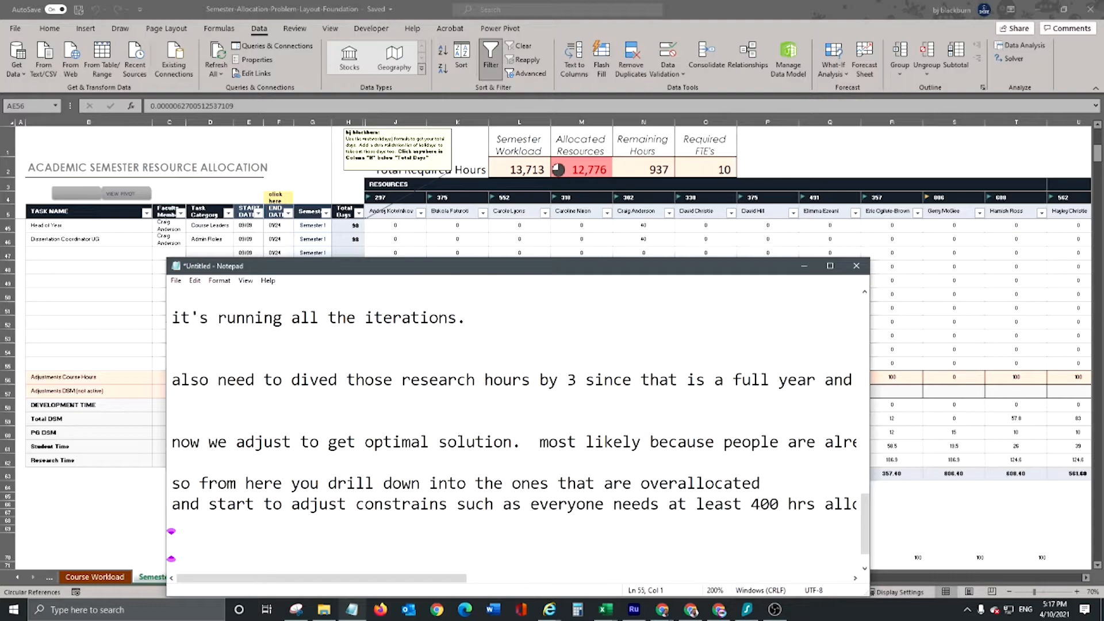
Switch to Excel, divide the Research Time formula in J62 by 3, and fill it across the staff columns through AX62.
click(804, 265)
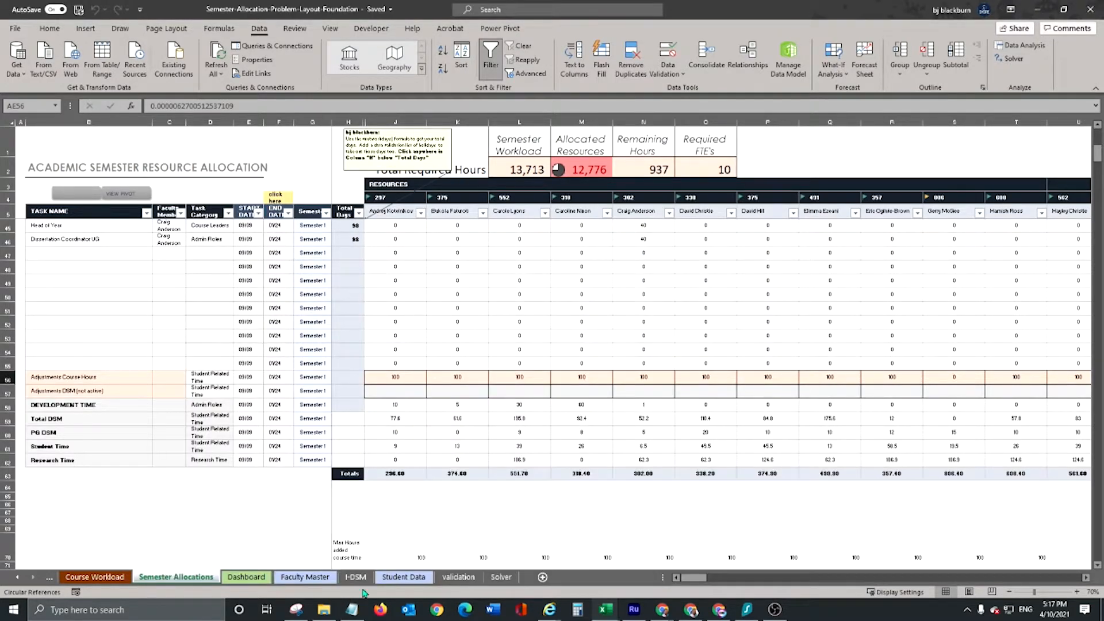
click(399, 419)
click(395, 444)
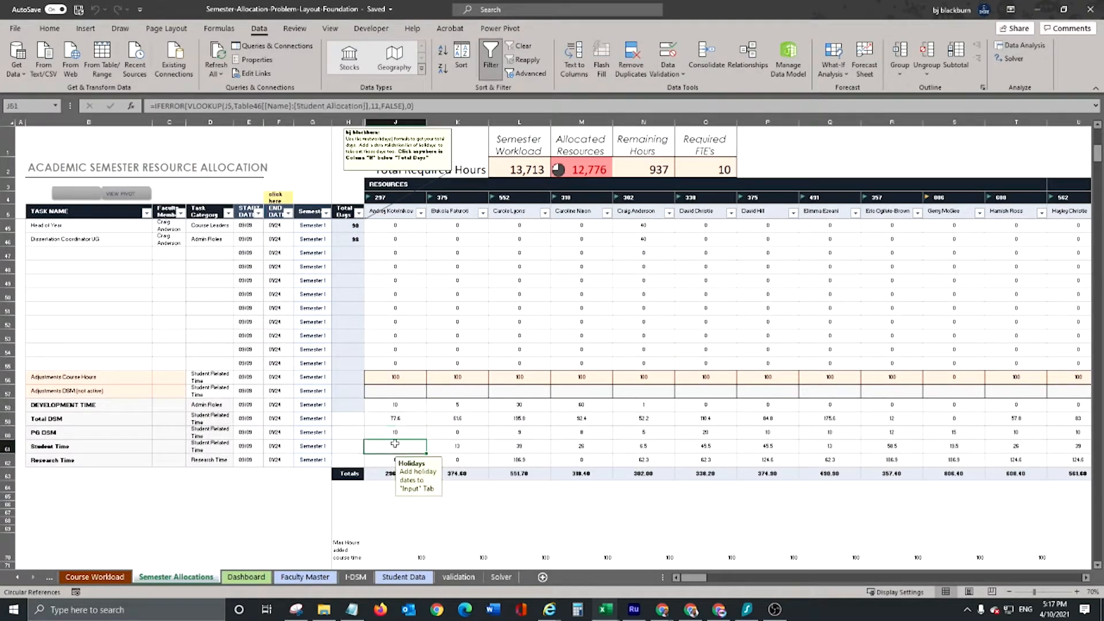
click(394, 460)
click(406, 105)
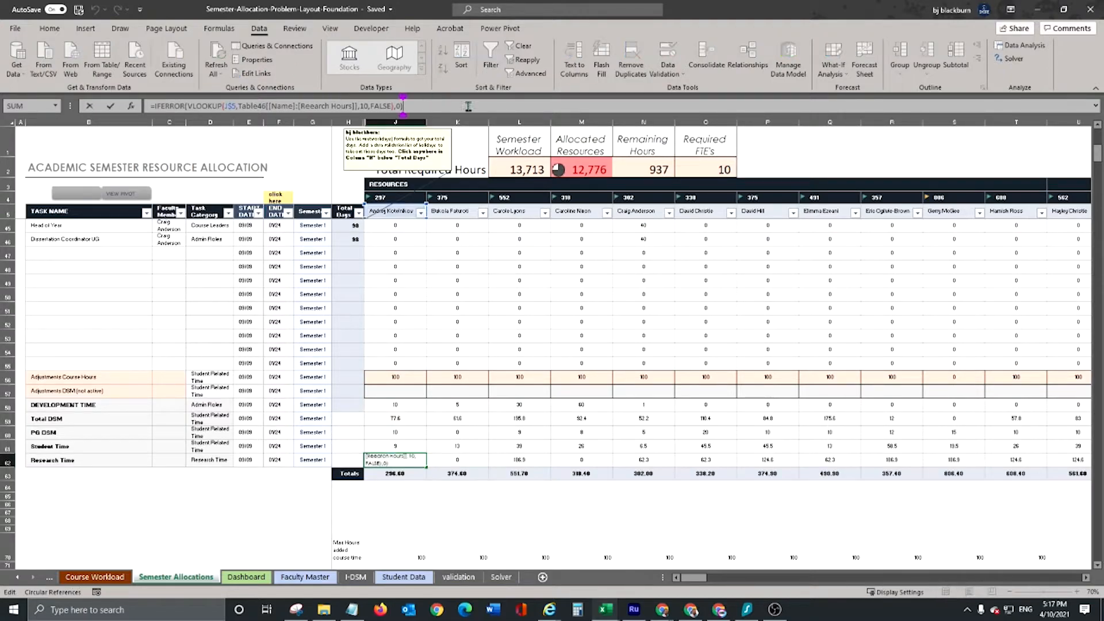
text(/8)
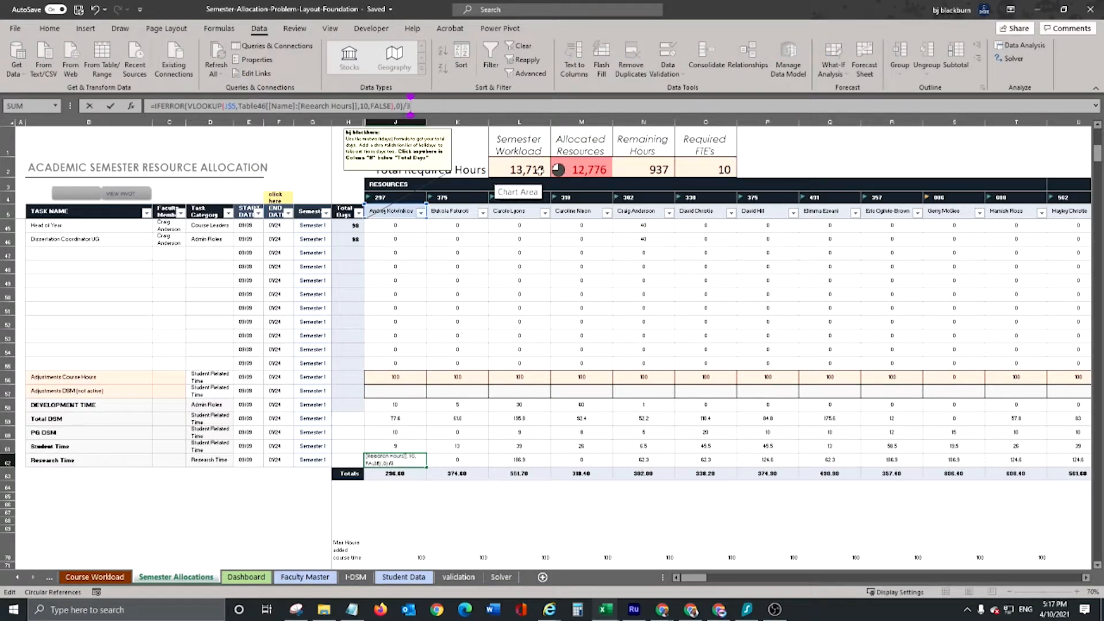
key(Return)
click(396, 460)
drag(426, 467, 940, 460)
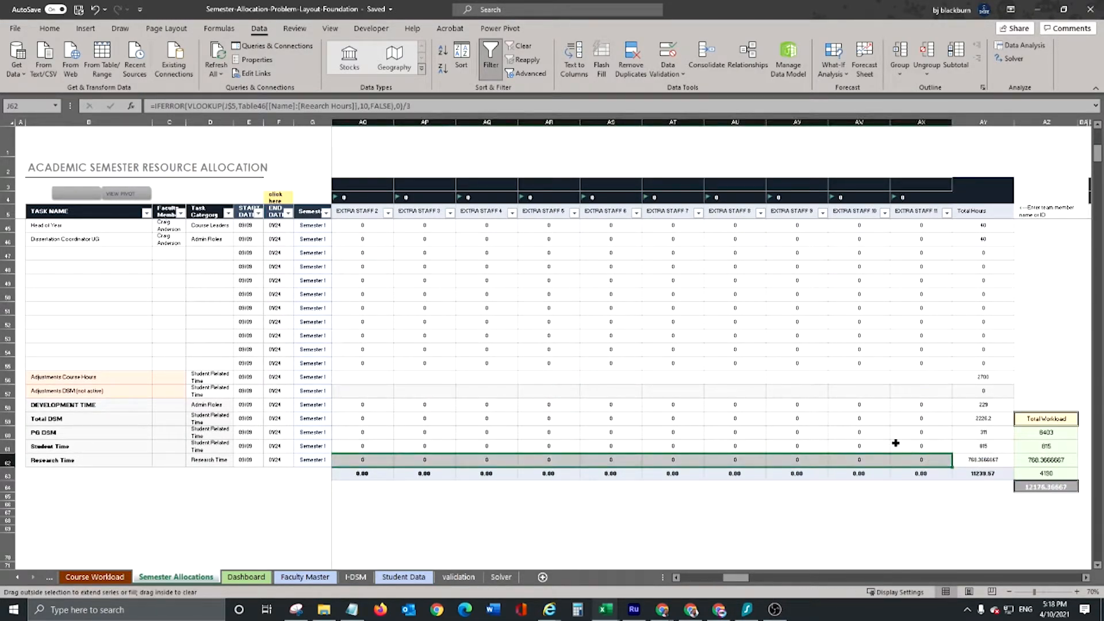
Reduce the Research Time total in AY62 to two decimal places.
click(983, 460)
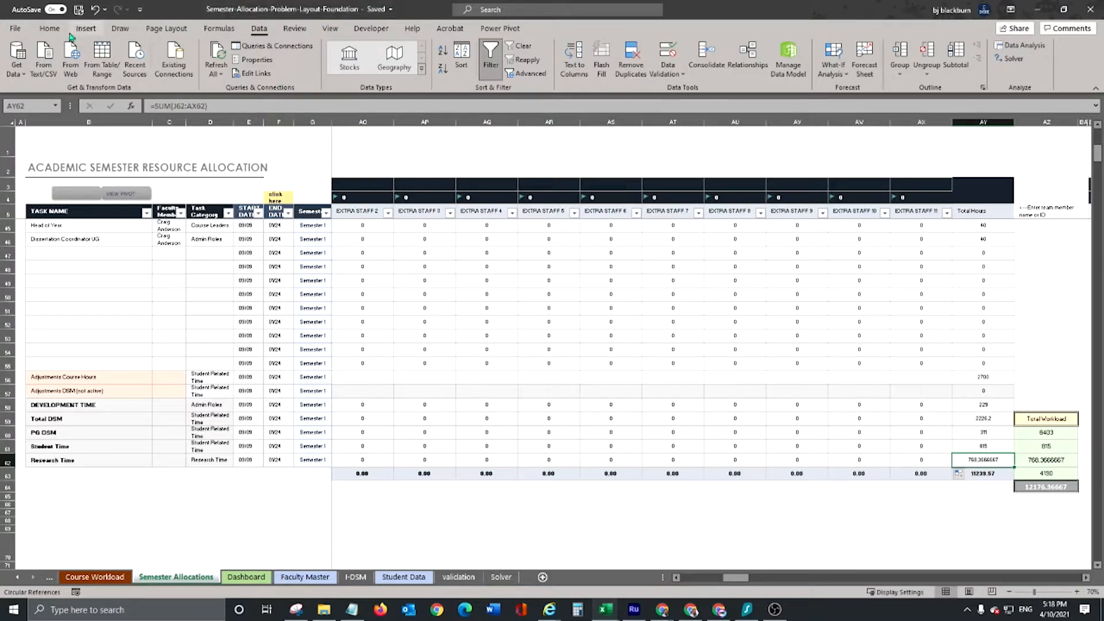
click(50, 29)
click(469, 69)
click(469, 69)
click(469, 69)
click(469, 69)
click(468, 69)
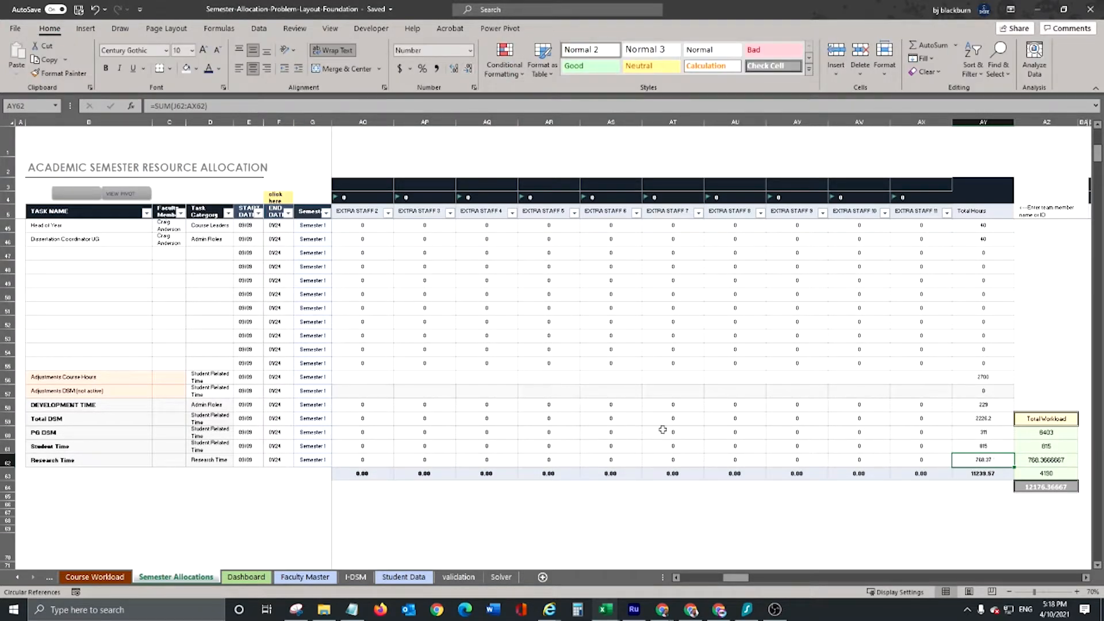
Format the Research Time row from J62 through AZ62 to one decimal place.
click(678, 578)
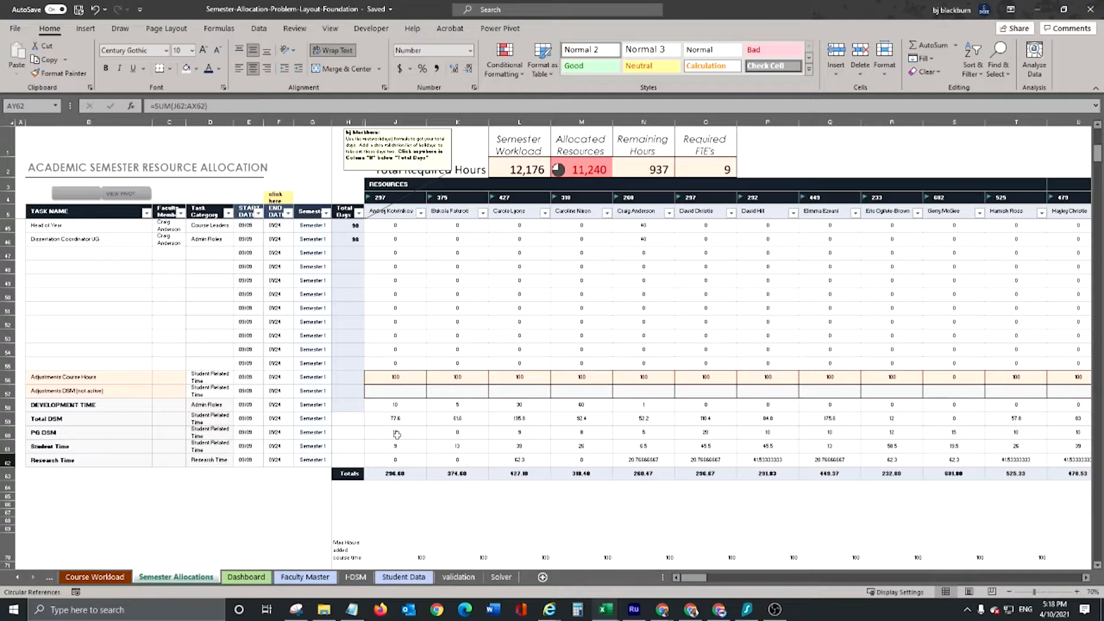
click(392, 446)
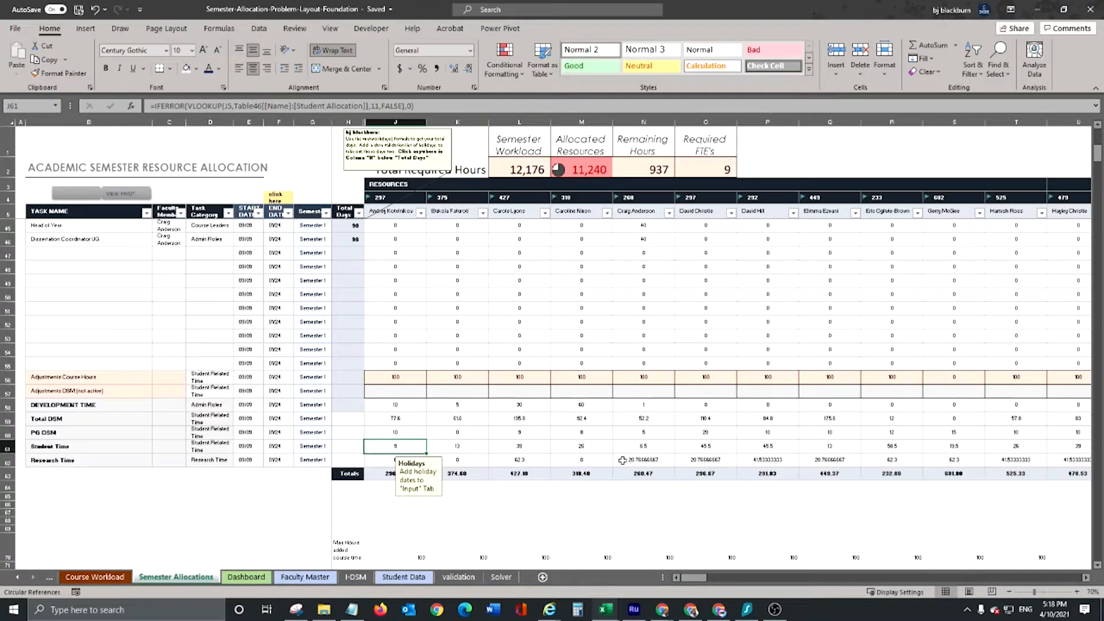
click(381, 460)
key(ctrl+shift+Right)
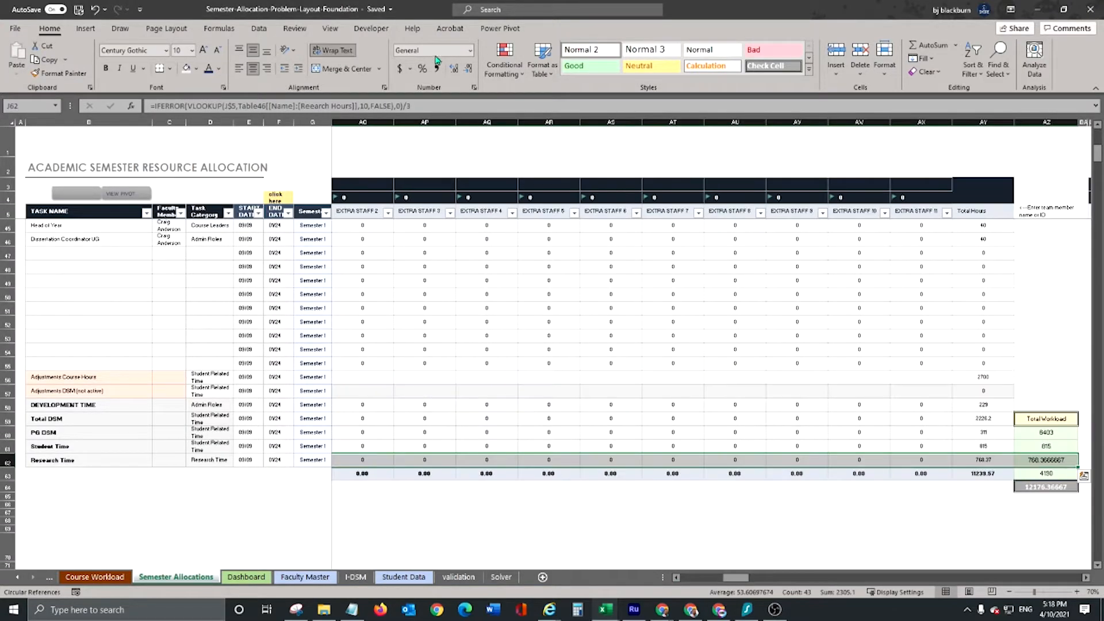
click(470, 70)
click(470, 69)
click(470, 70)
click(470, 70)
click(470, 69)
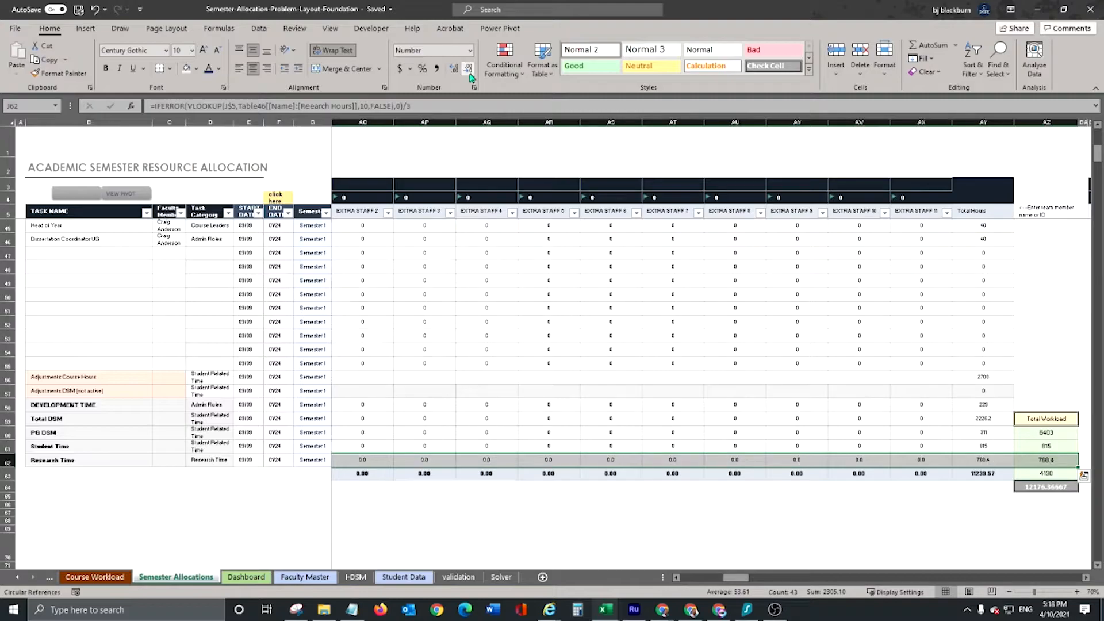
Return to the first staff column and check its hours from Total DSM down to Research Time.
click(541, 436)
key(ctrl+Left)
key(Up)
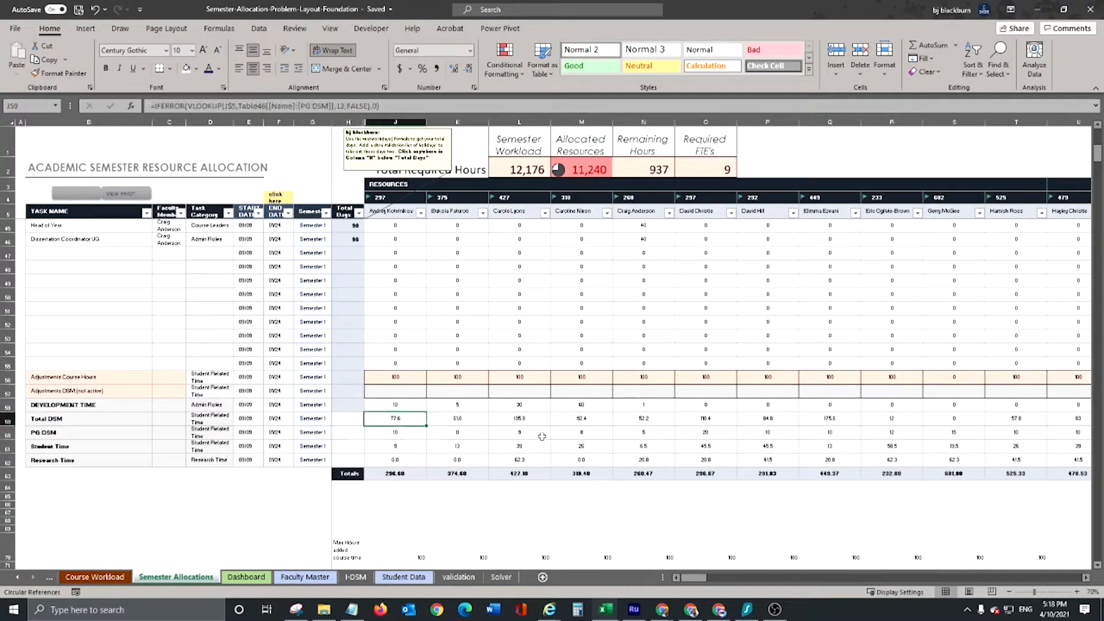
key(Down)
key(Down)
key(Down)
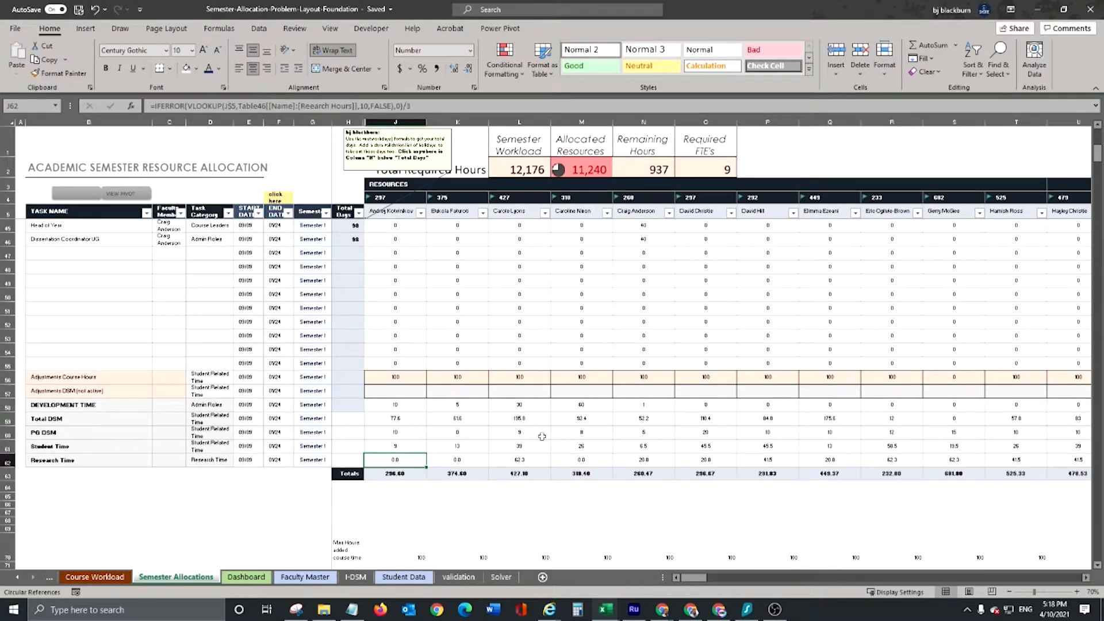
click(643, 321)
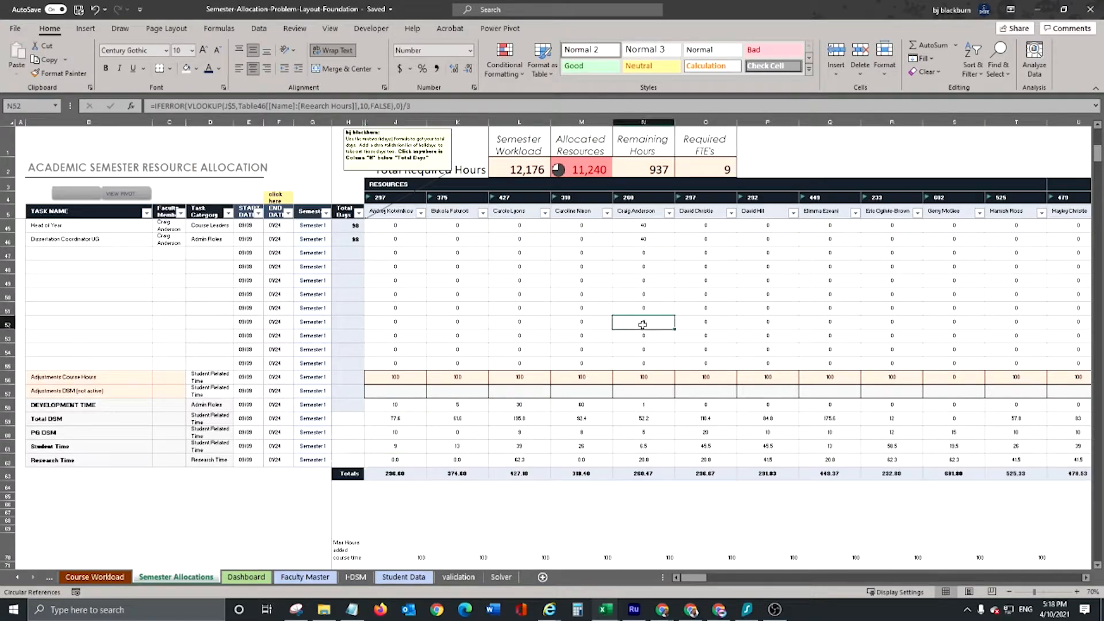
Merge and center cells F2:G2 above the "Your Model" heading on the Solver sheet.
click(501, 578)
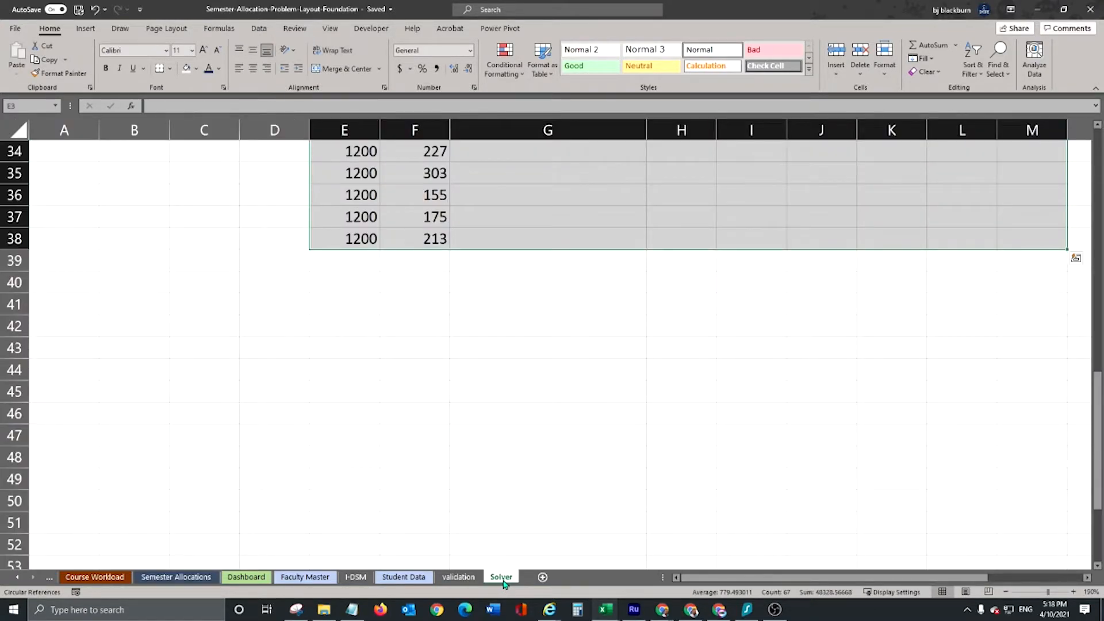
scroll(484, 356, up, 11)
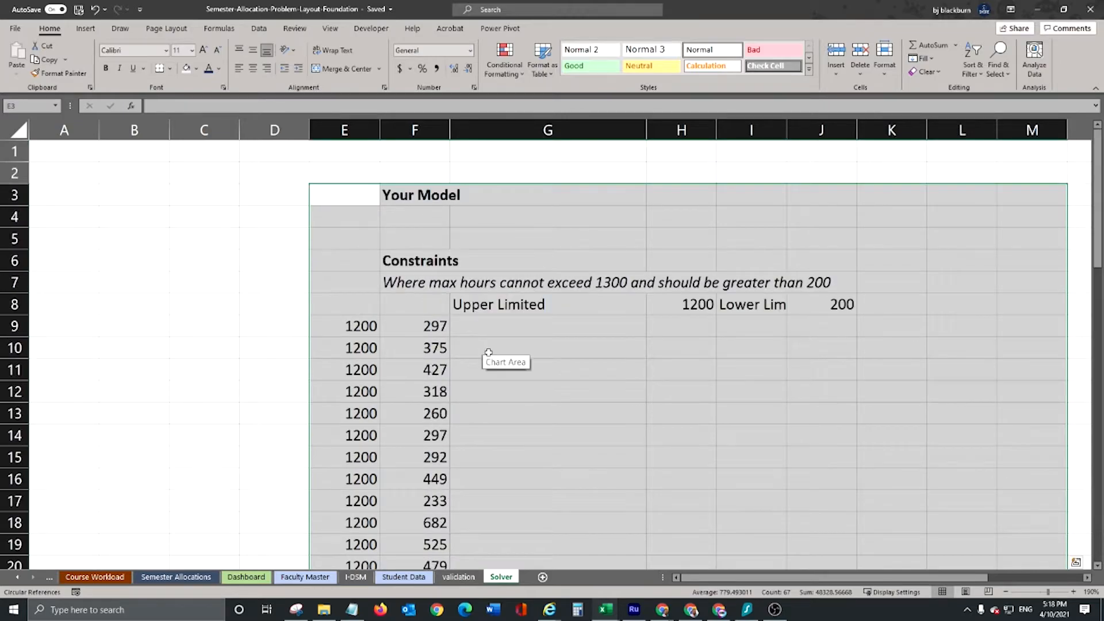
drag(438, 168, 567, 175)
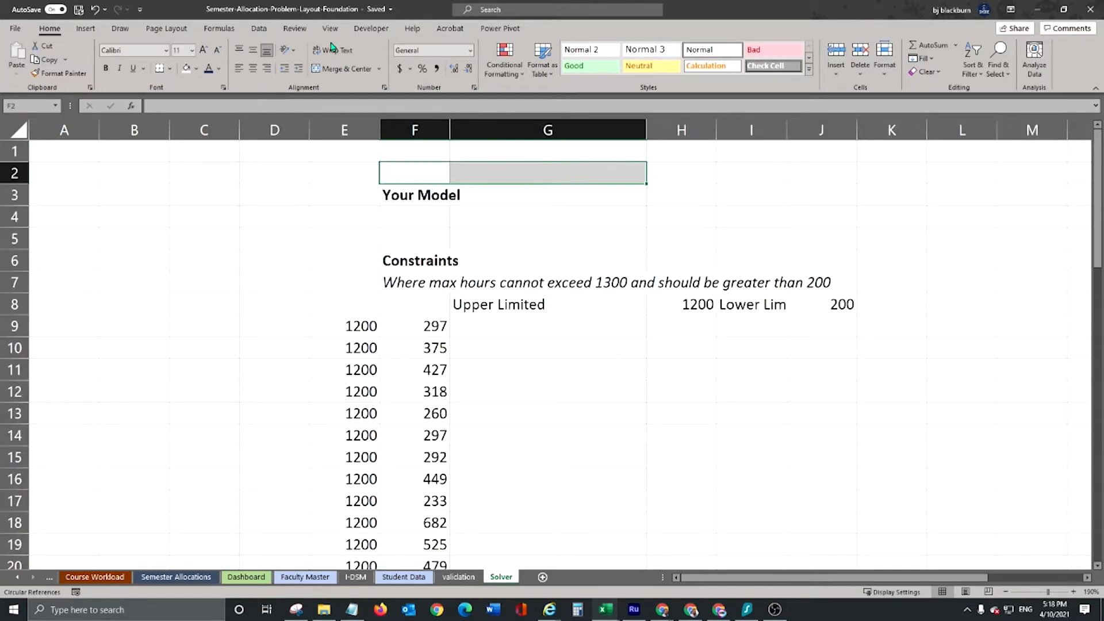
click(347, 69)
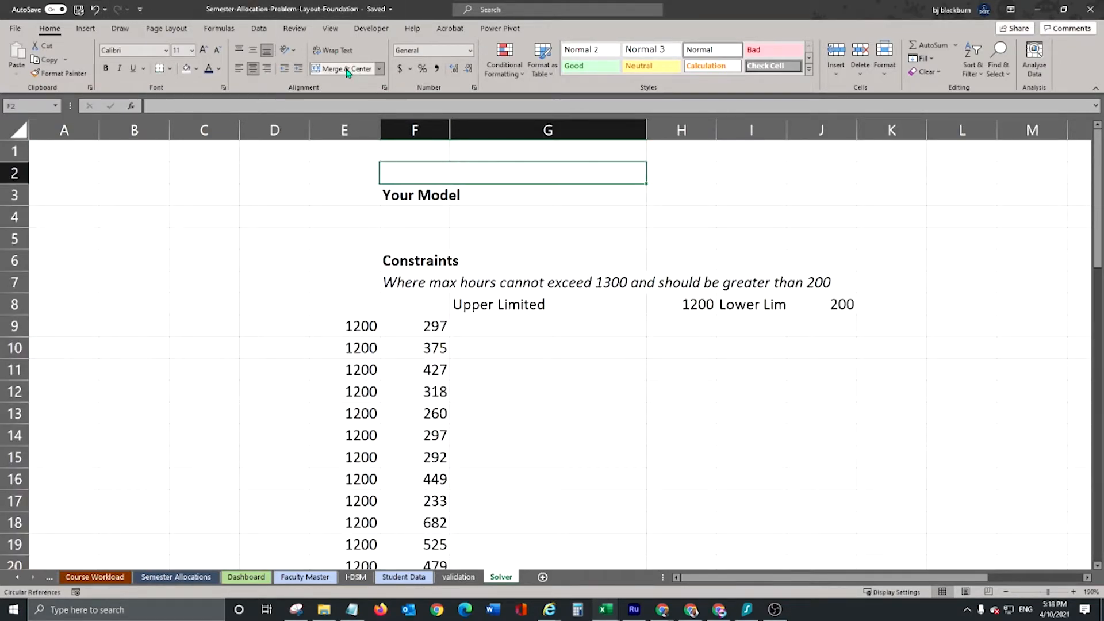
Enter "These are just notes (not functional)" in the merged cell above the model heading.
text(These are jus tnot)
key(BackSpace)
key(BackSpace)
key(BackSpace)
key(BackSpace)
key(BackSpace)
text(t notes (n)
key(BackSpace)
text((not functional))
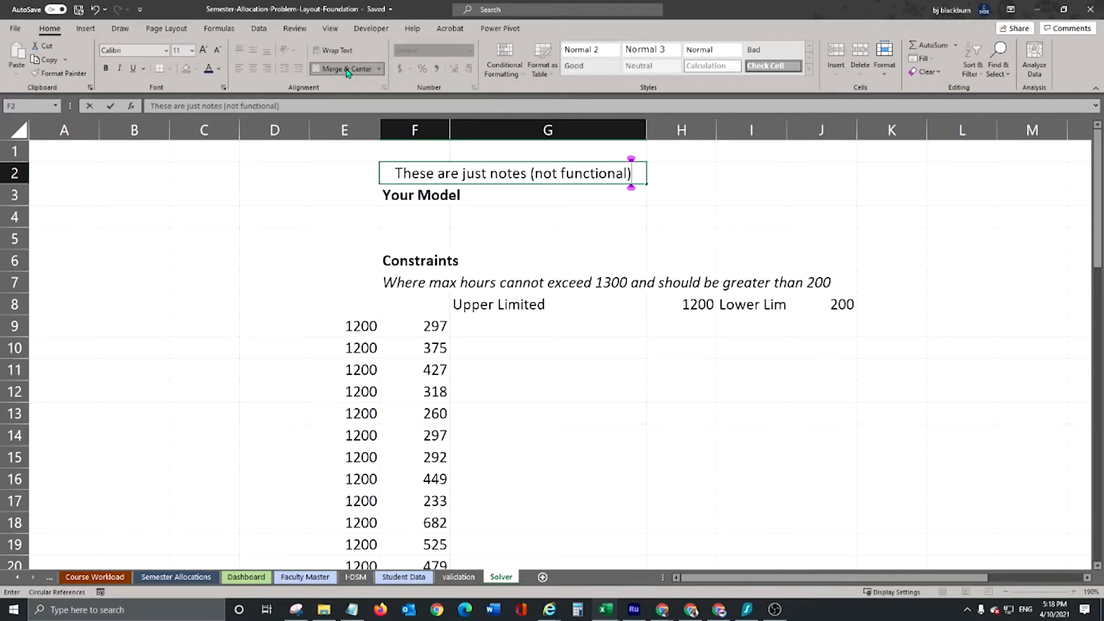
key(Return)
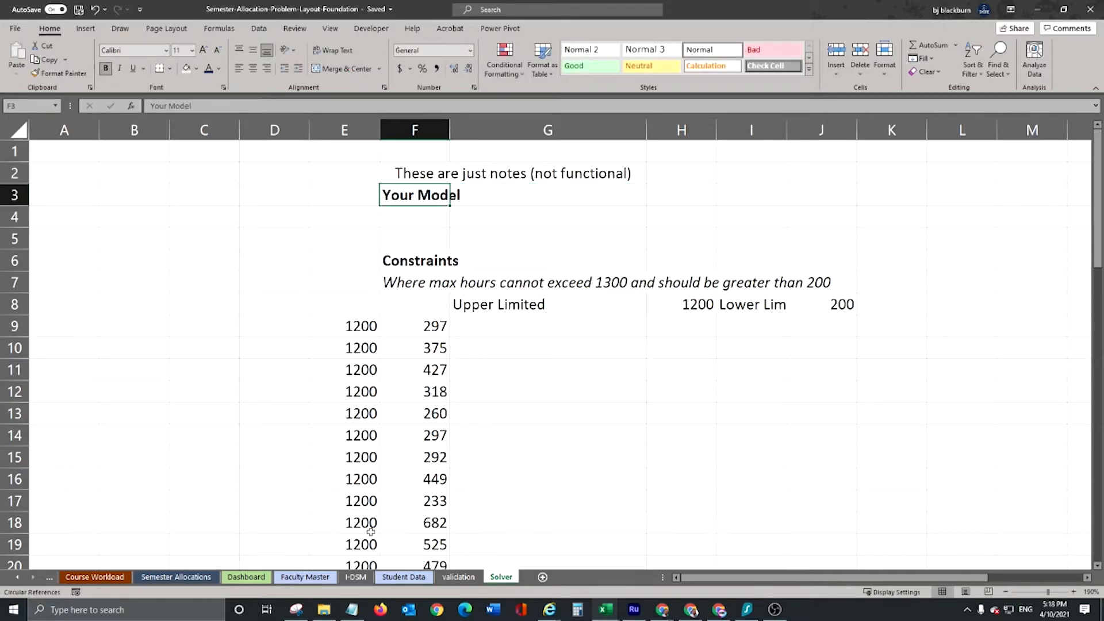
click(287, 370)
Go back to the Semester Allocations sheet and inspect the first staff column's Adjustments Course Hours cell.
click(145, 580)
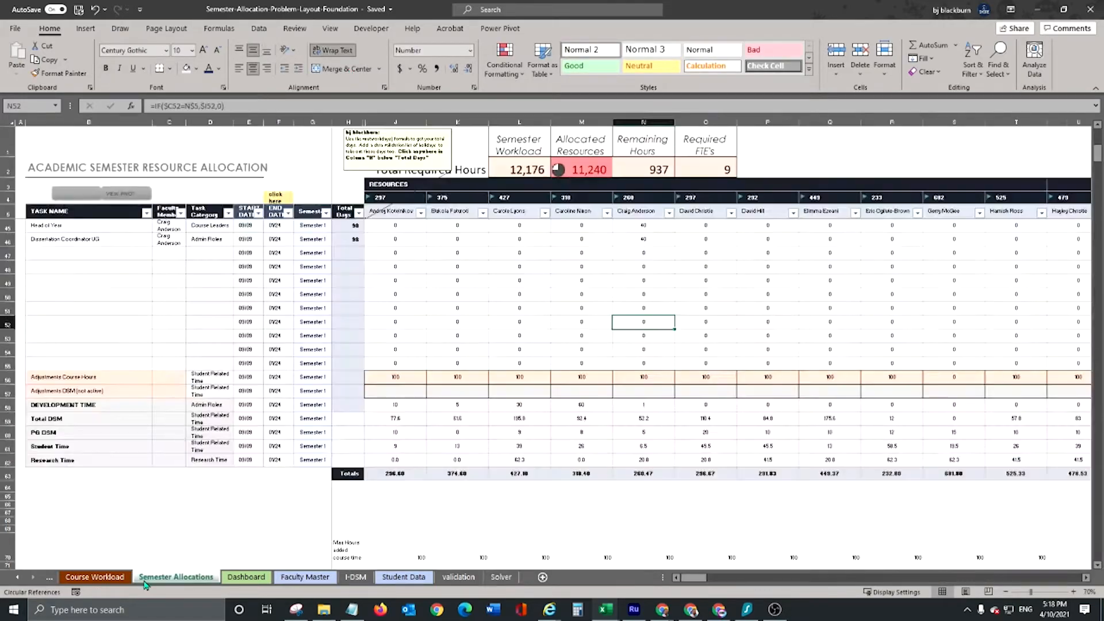
scroll(591, 373, up, 2)
click(400, 461)
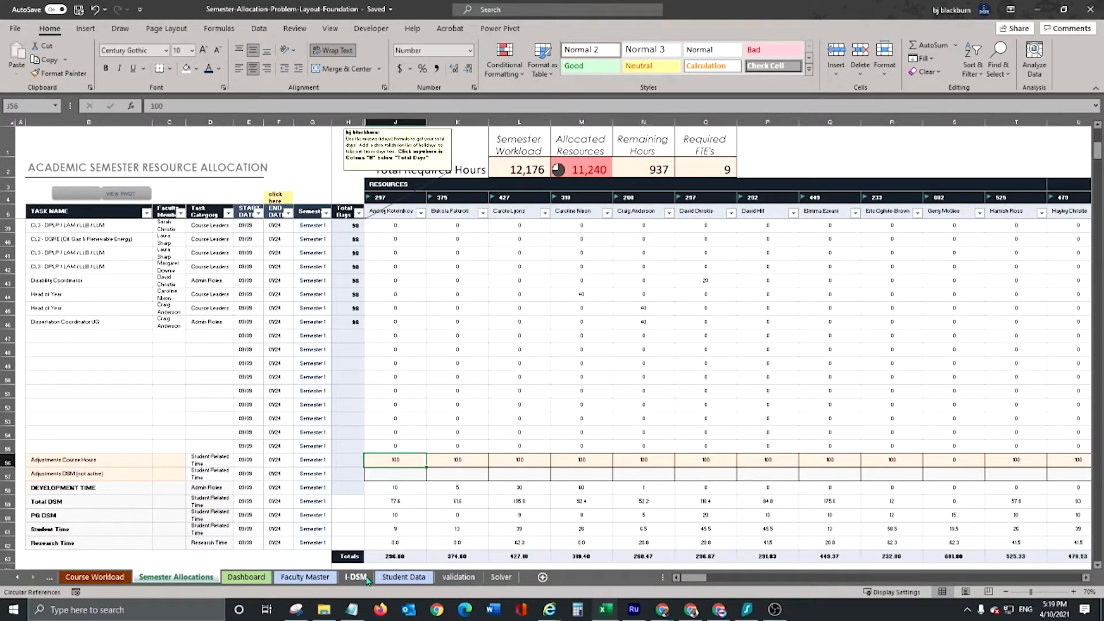
Open the Dashboard sheet and refresh the Faculty Member Semester Utilization PivotChart.
click(256, 578)
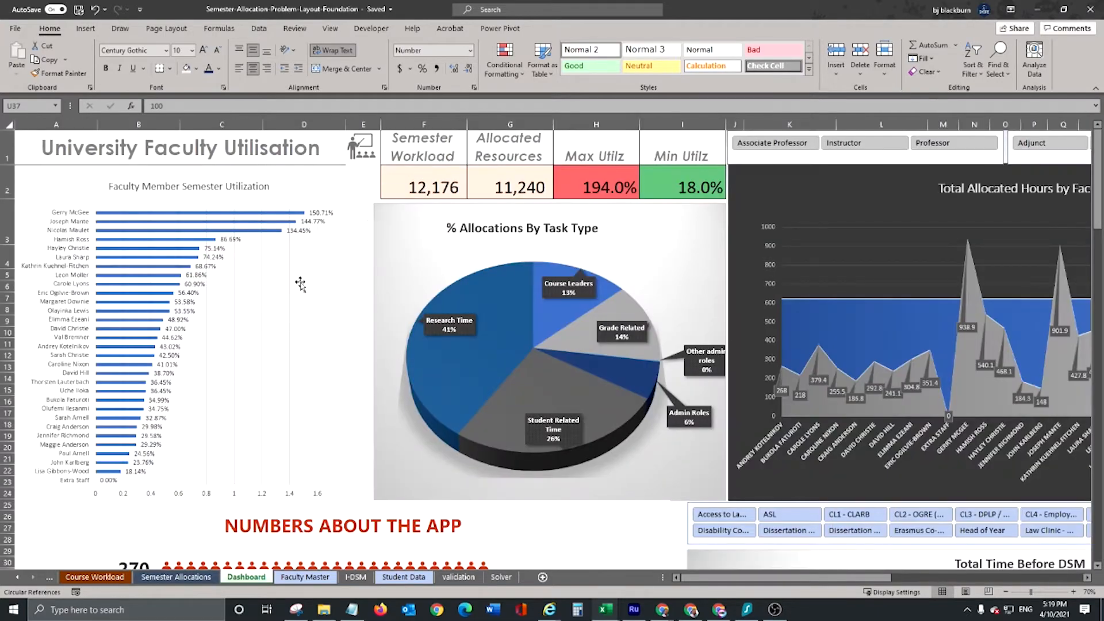
click(567, 28)
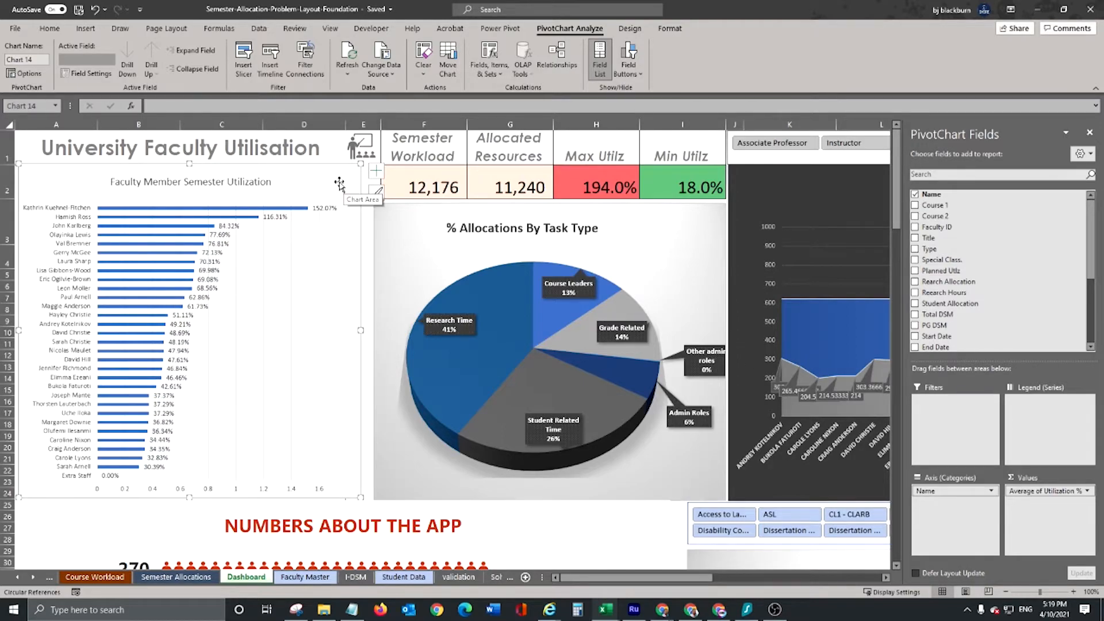
Refresh the "% Allocations By Task Type" PivotChart on the Dashboard.
click(390, 224)
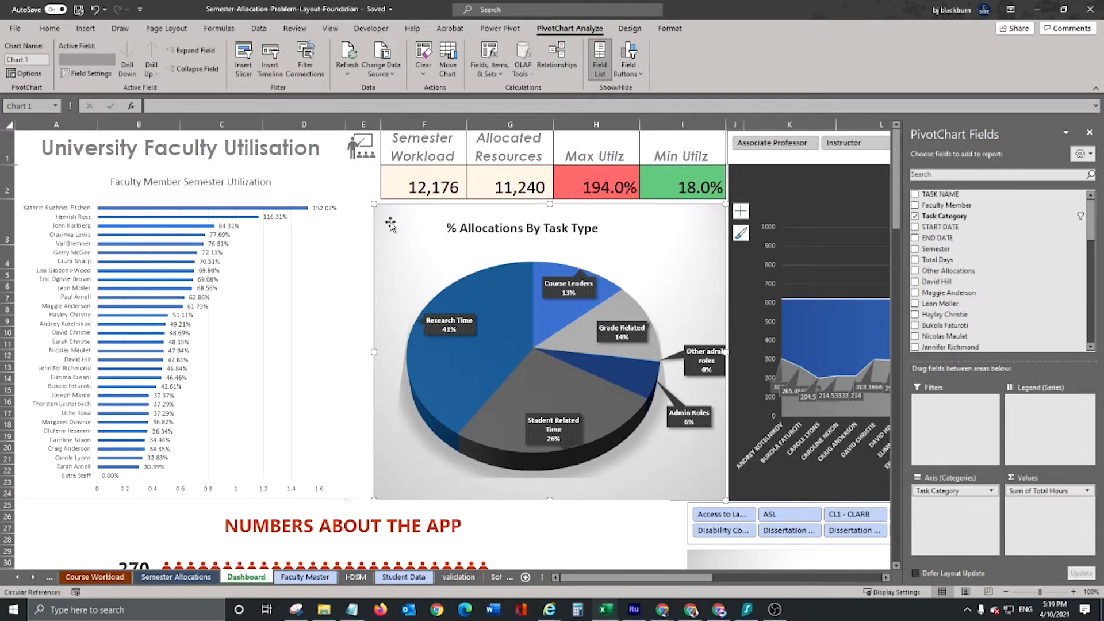
click(346, 55)
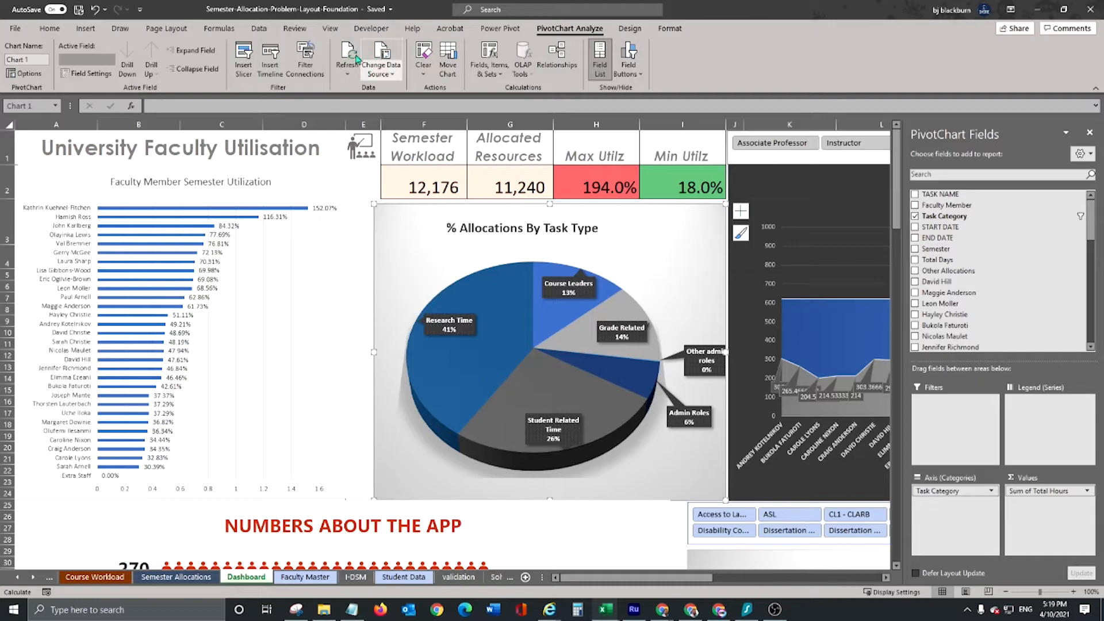
click(524, 340)
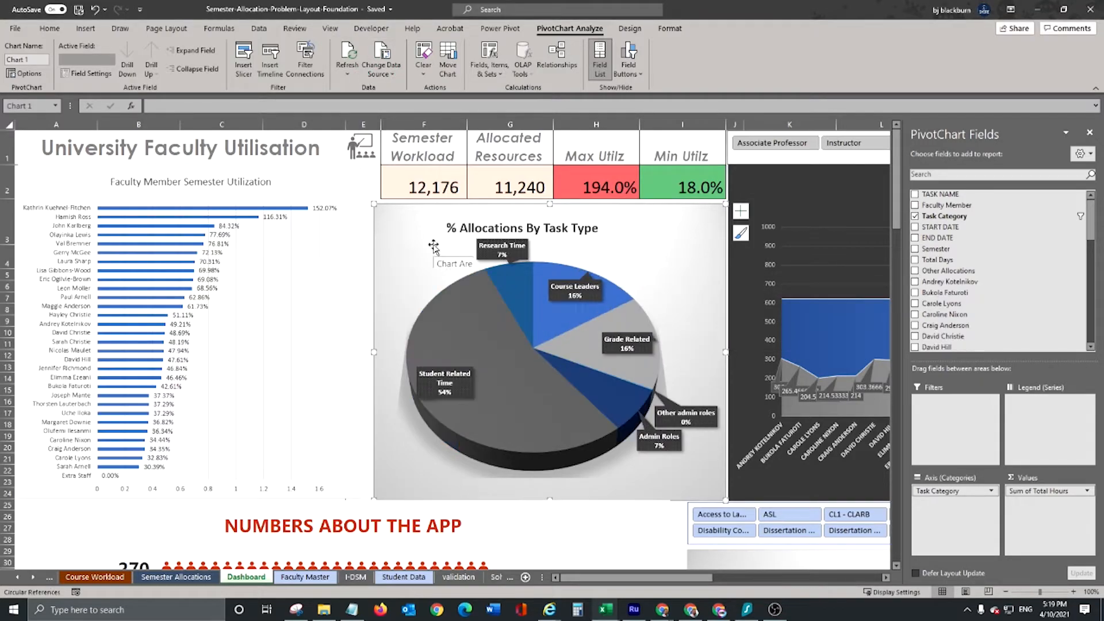
Check the data source of the Faculty Member Semester Utilization PivotChart, keep it as is, and refresh the chart.
click(361, 229)
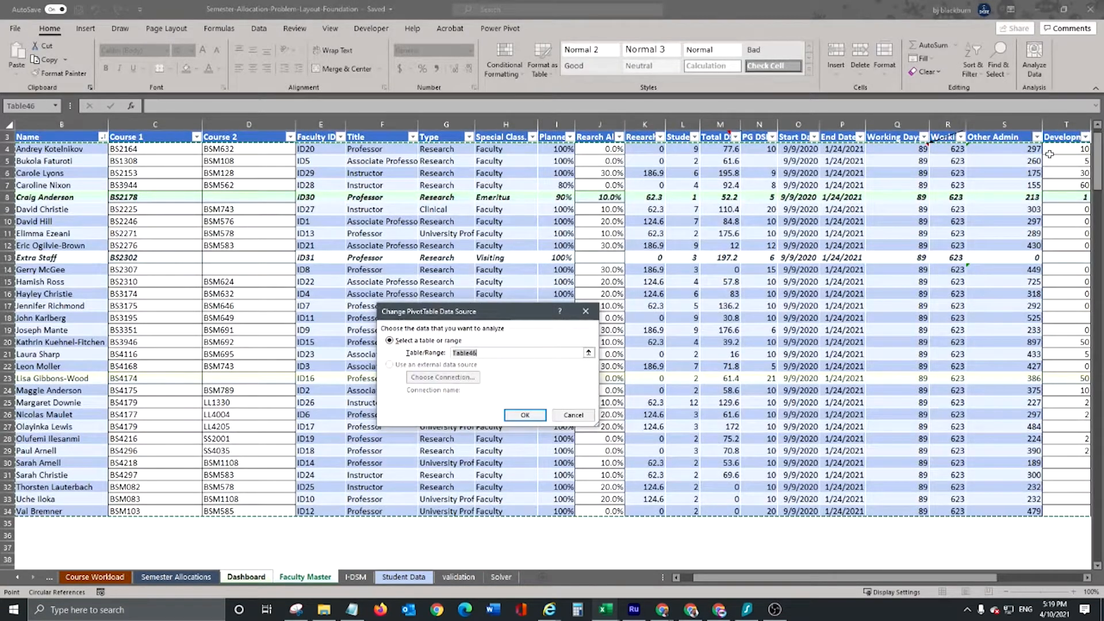
mouse_move(772, 577)
mouse_down()
mouse_move(834, 577)
mouse_move(761, 577)
mouse_up()
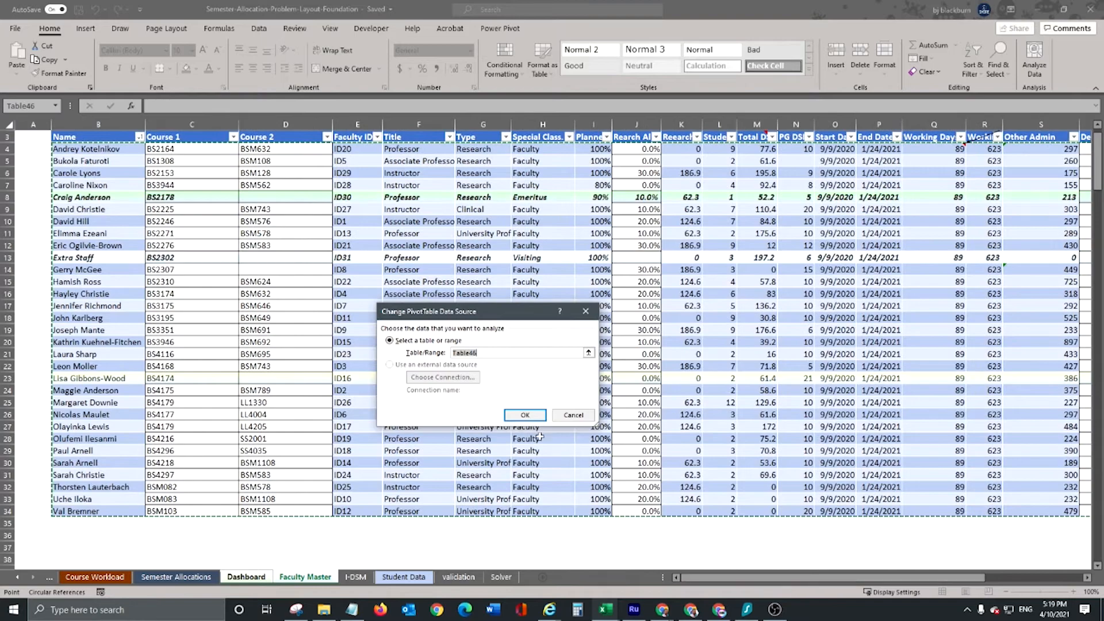
click(523, 418)
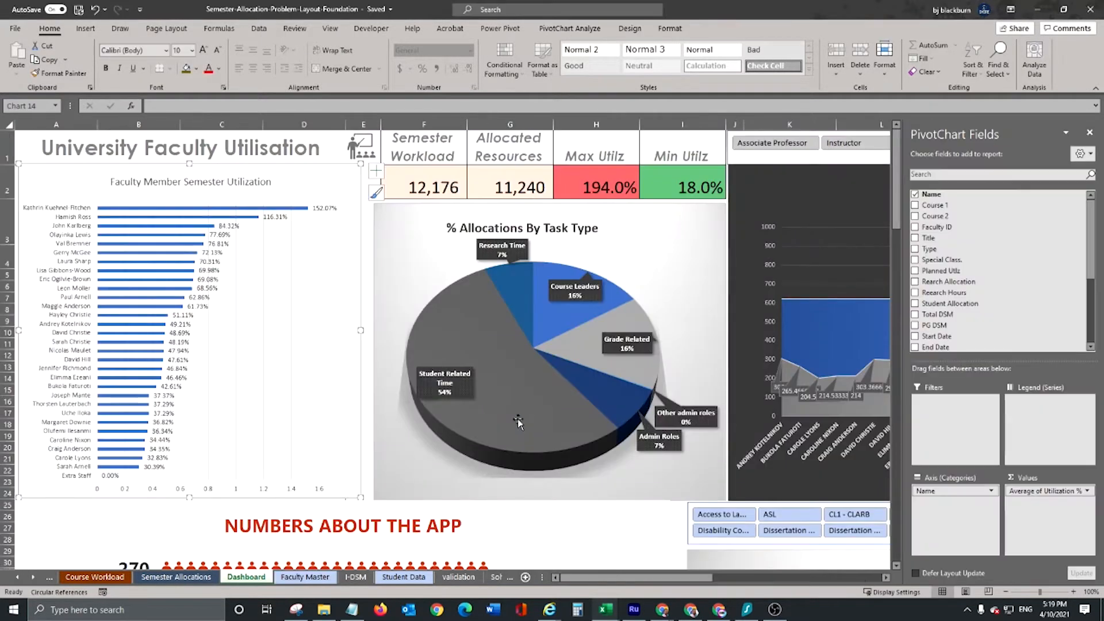
click(569, 28)
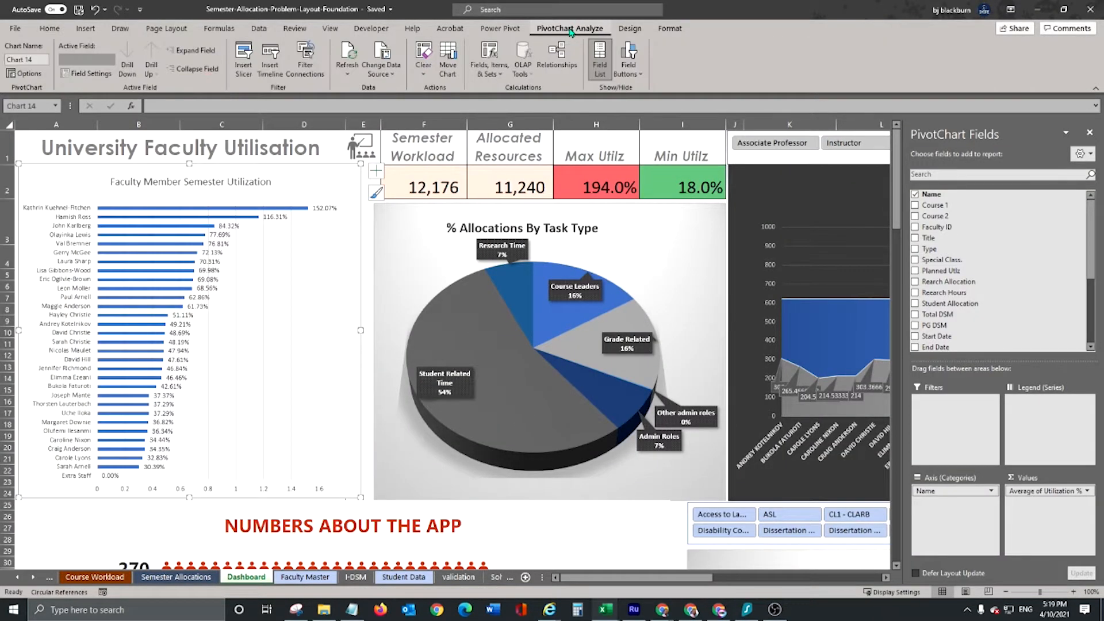
click(348, 53)
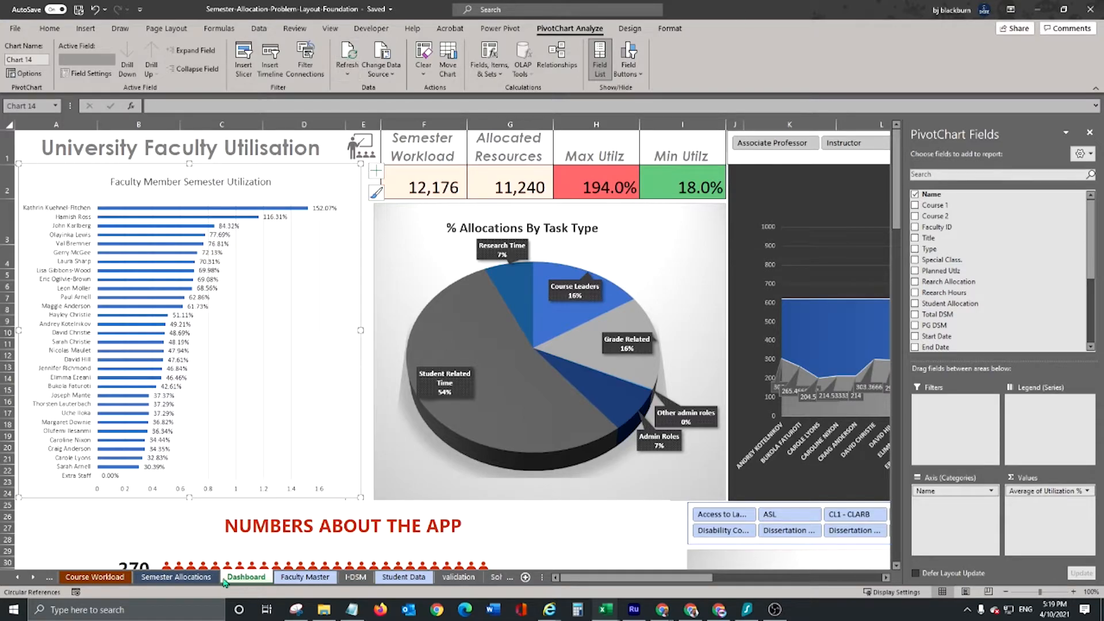
Open the Faculty Master sheet and inspect the Utilization formula in the table's first row.
click(304, 577)
click(648, 243)
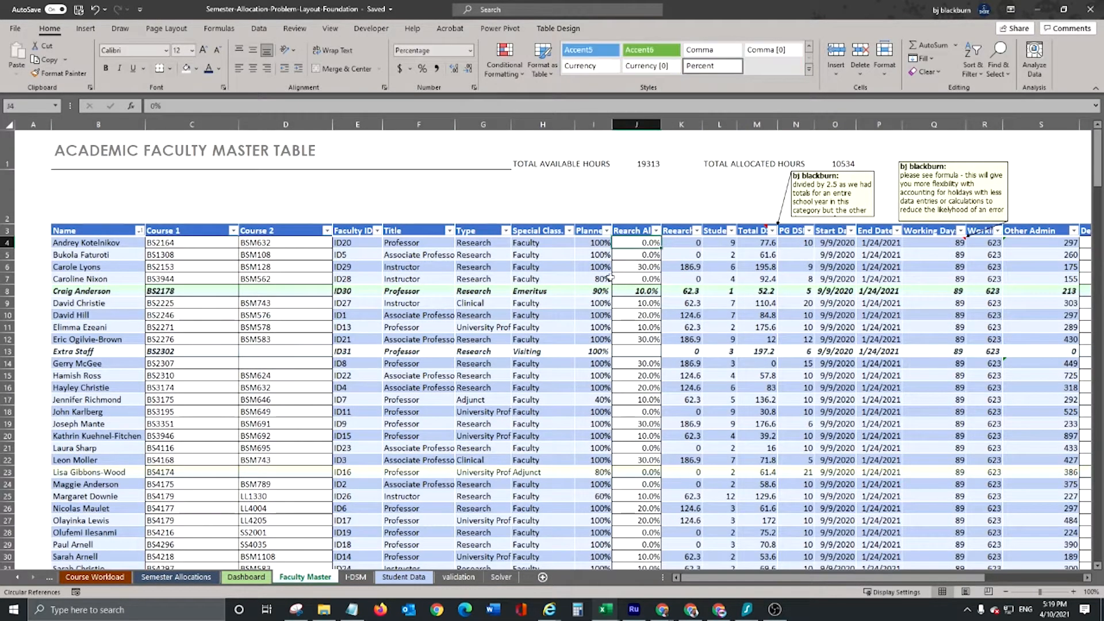
drag(789, 577, 848, 592)
click(837, 242)
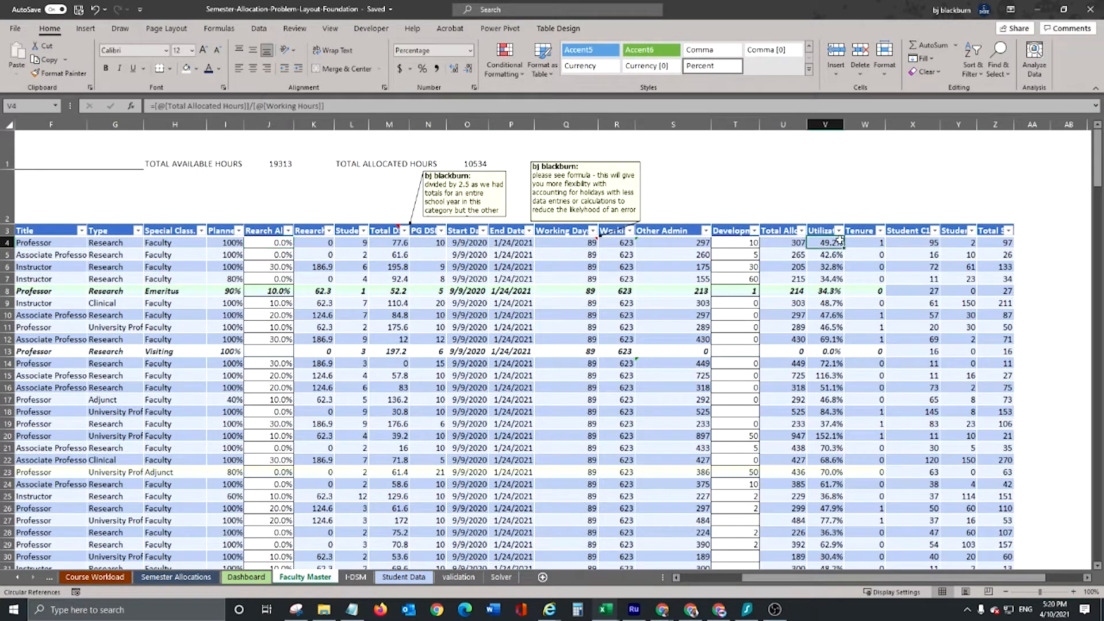
click(309, 105)
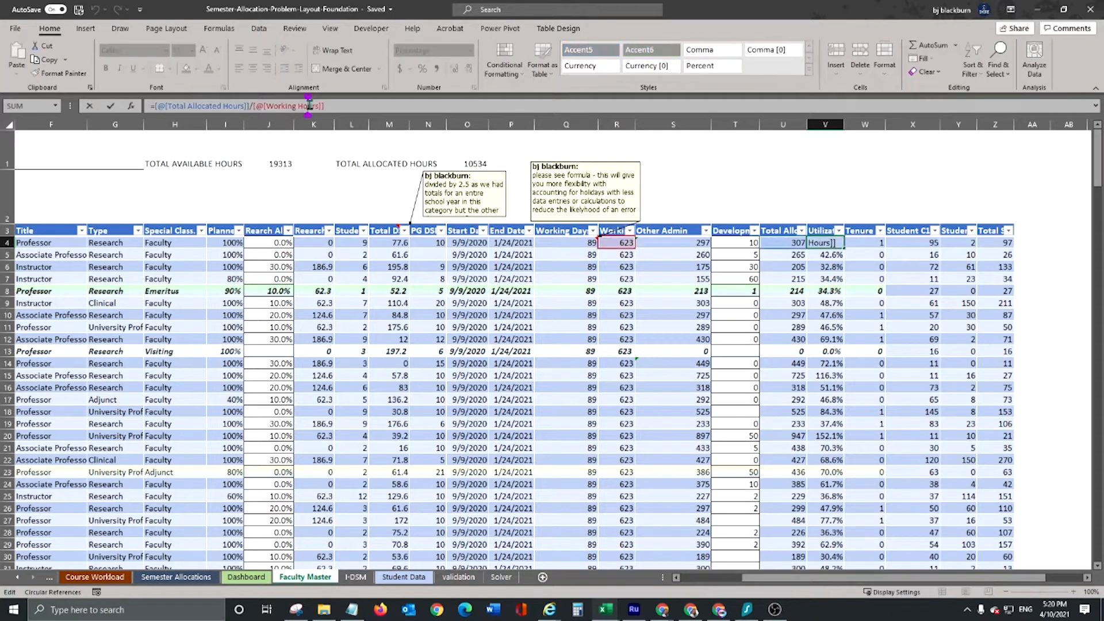
Inspect the first row's Total Allocated Hours and Other Admin formulas in the faculty table.
click(785, 243)
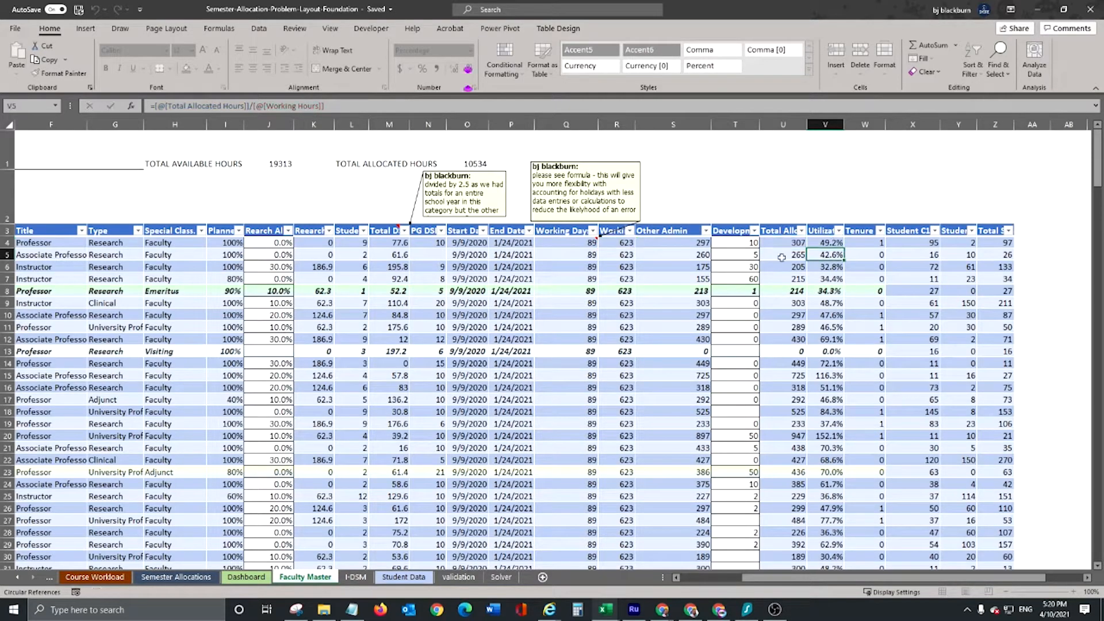
click(199, 106)
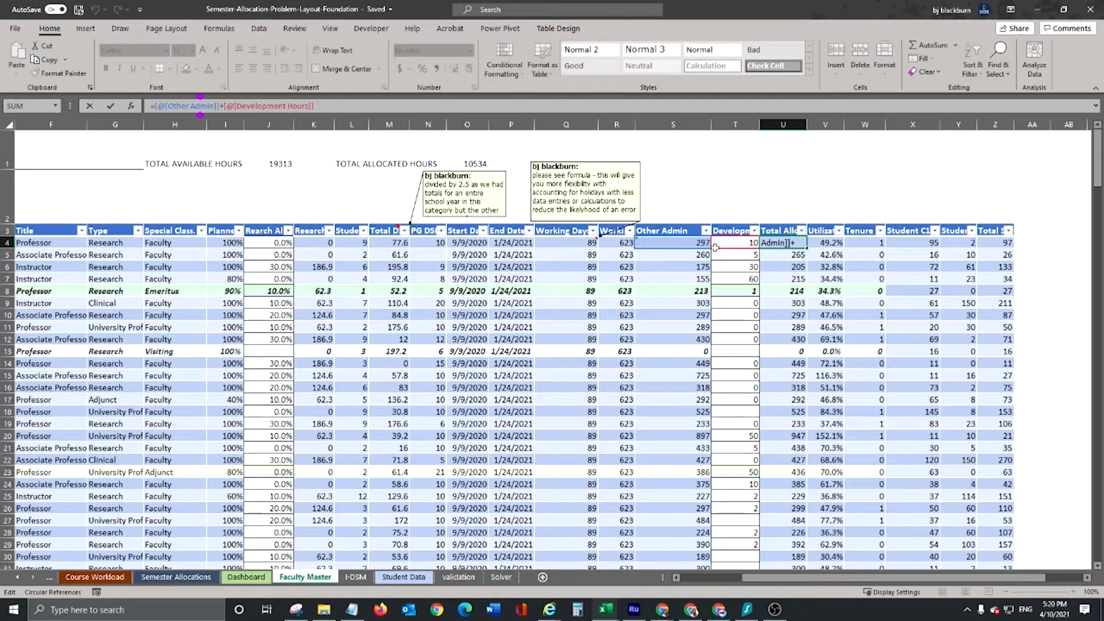
click(696, 242)
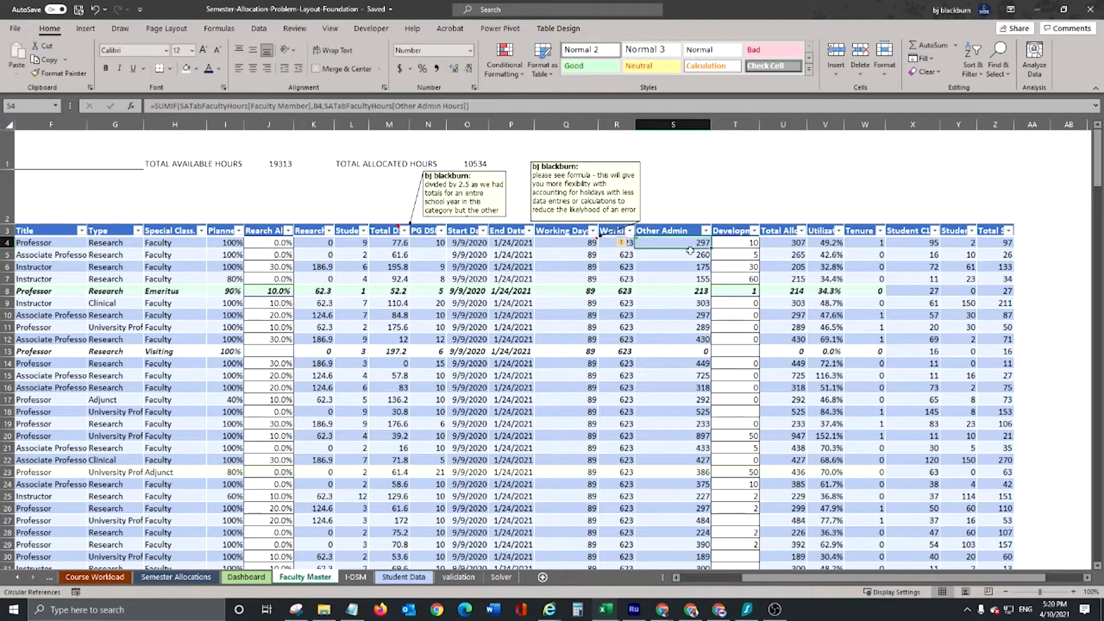
click(427, 106)
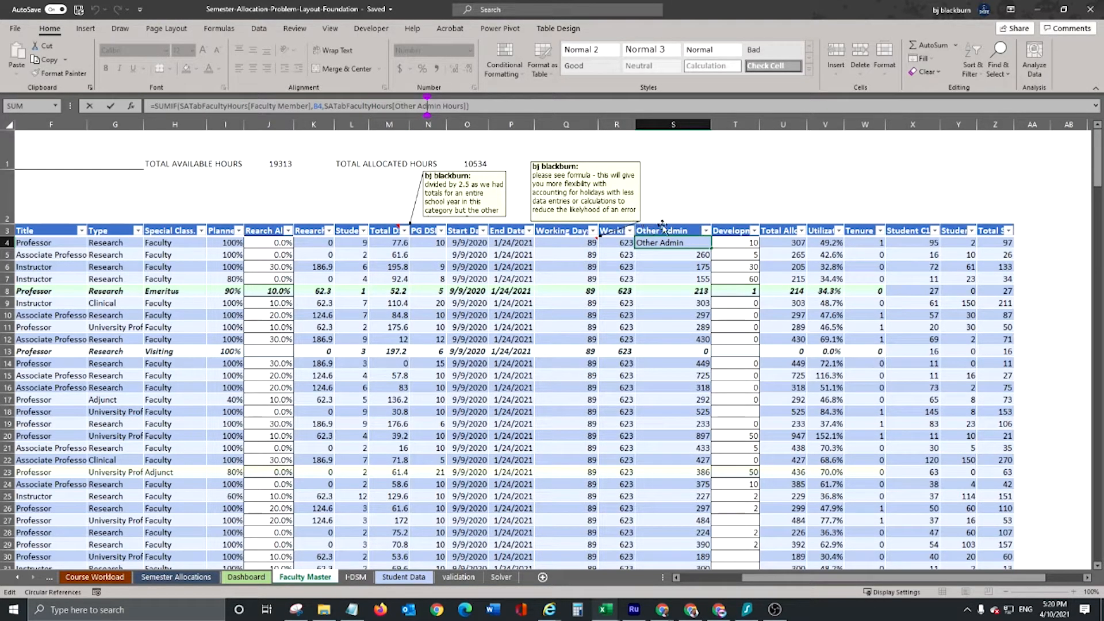
key(Return)
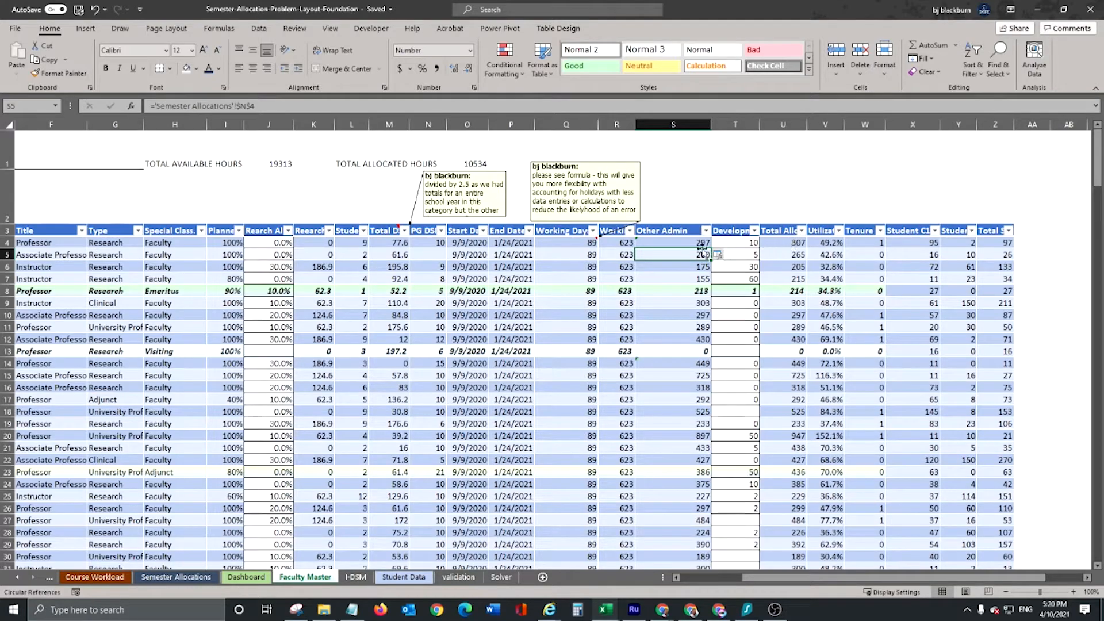
Add the Total DSM column to the Total Allocated Hours formula in U4 and check the recalculated column.
click(794, 243)
click(453, 106)
text(+)
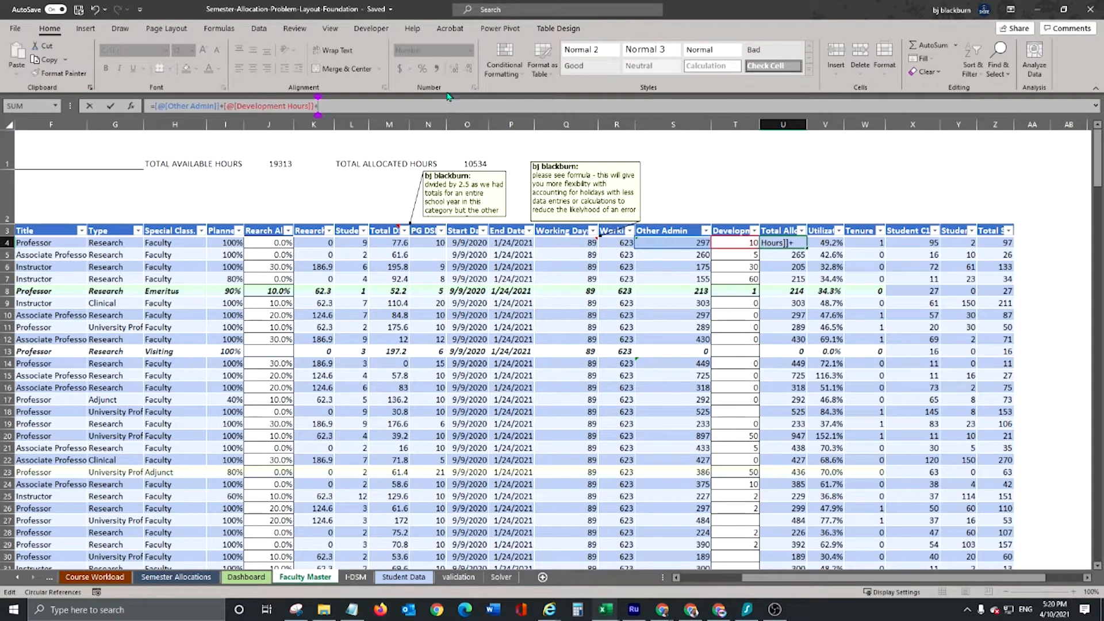
click(387, 243)
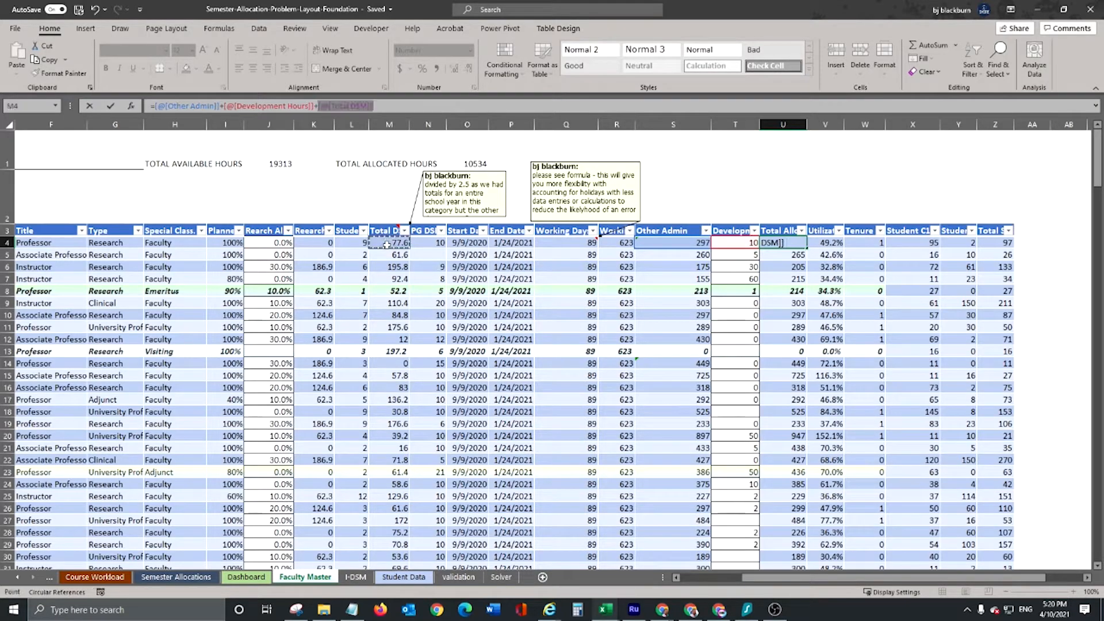
key(Return)
click(794, 387)
scroll(816, 348, down, 2)
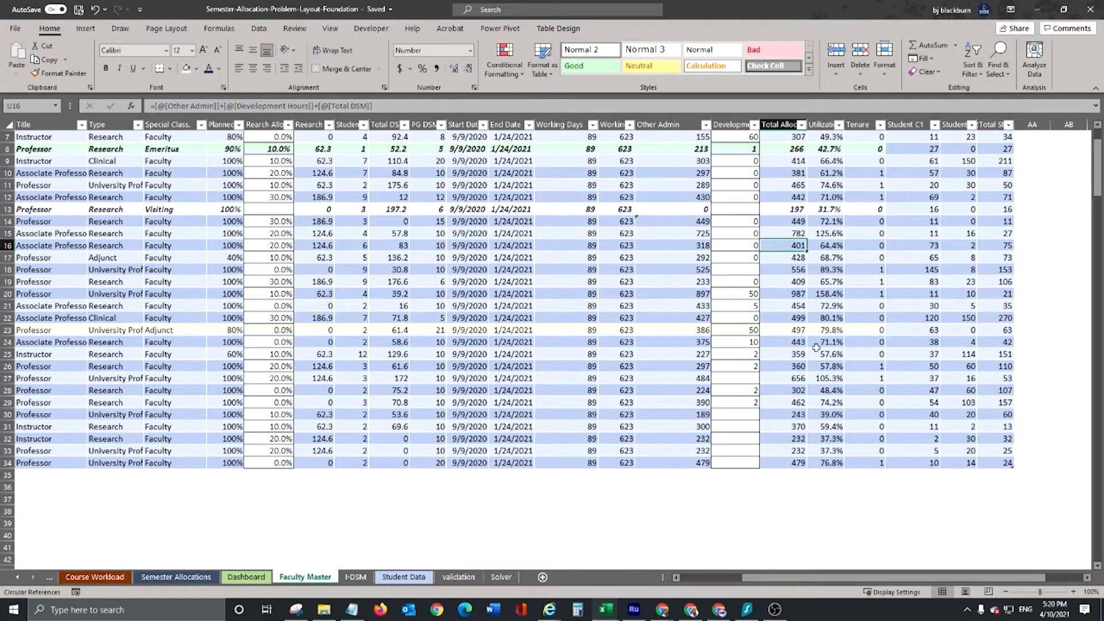
scroll(811, 393, up, 3)
Inspect the Total Allocated Hours, Research Hours and Other Admin formulas in row 15 of the faculty table.
click(796, 376)
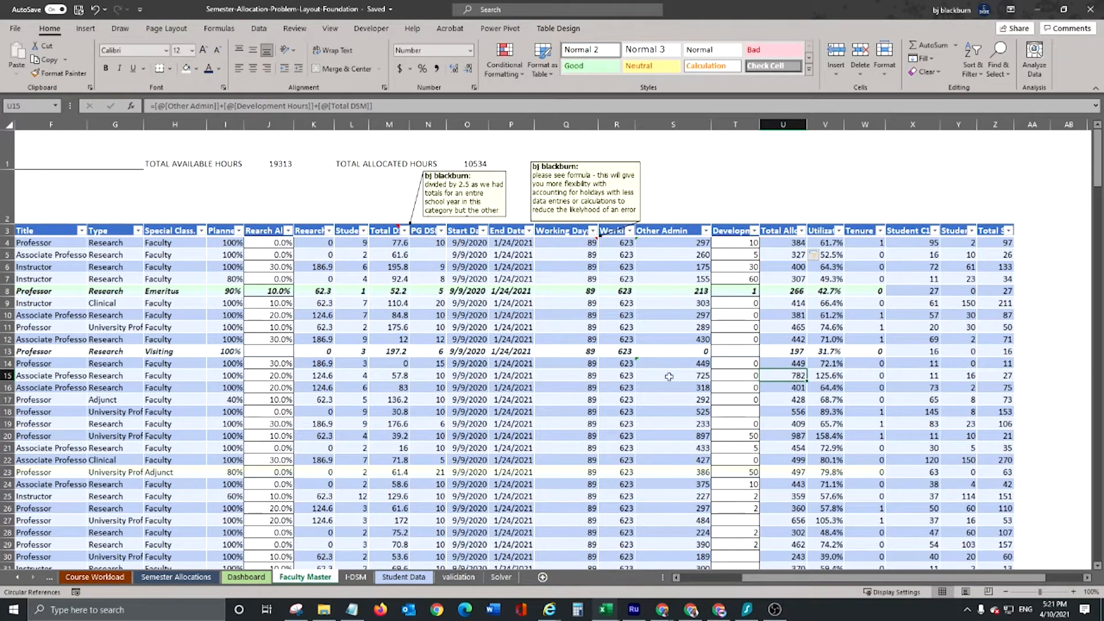
click(320, 377)
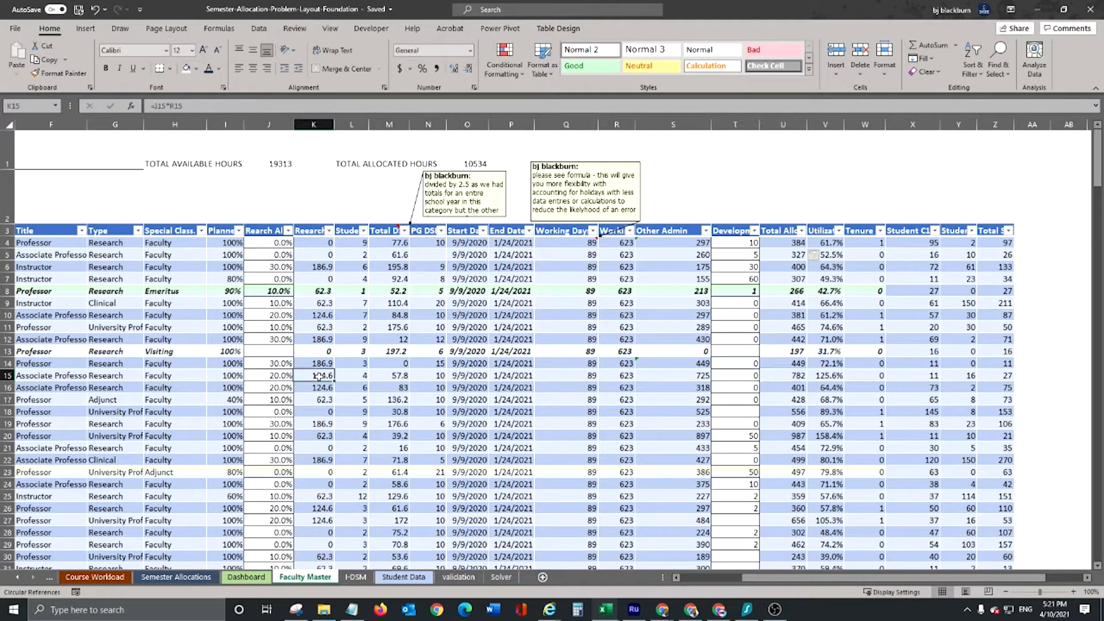
click(174, 106)
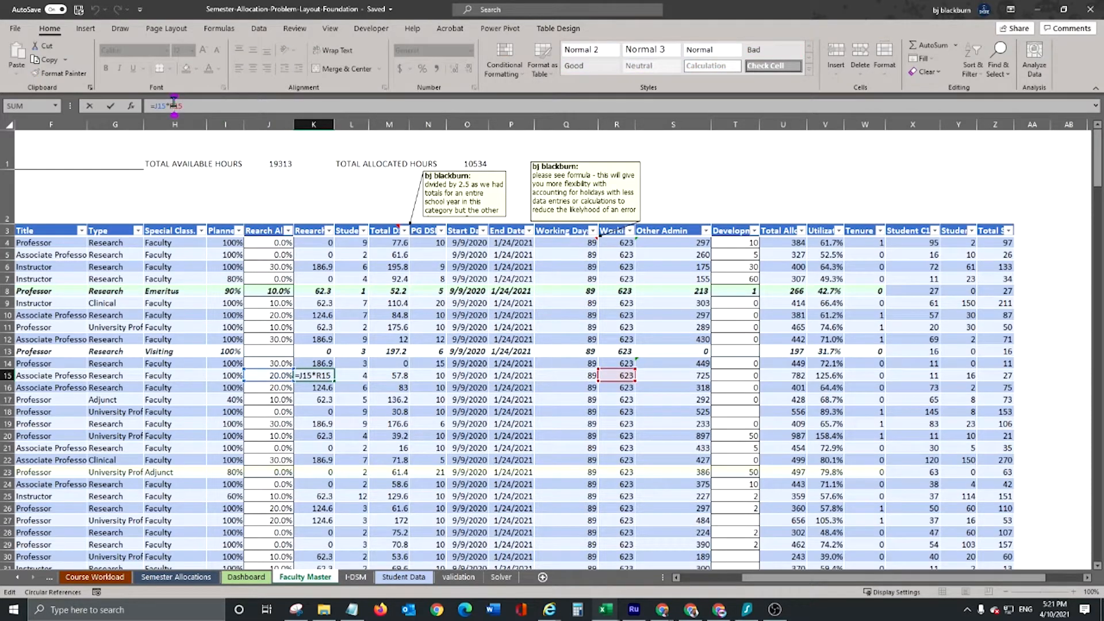
click(700, 372)
click(232, 106)
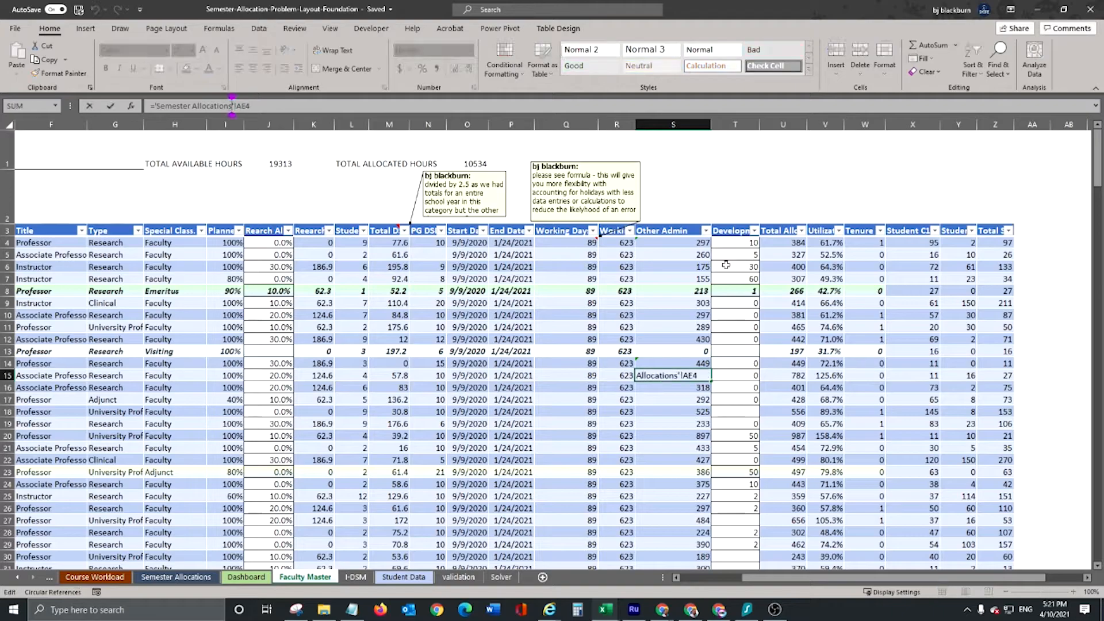
key(Return)
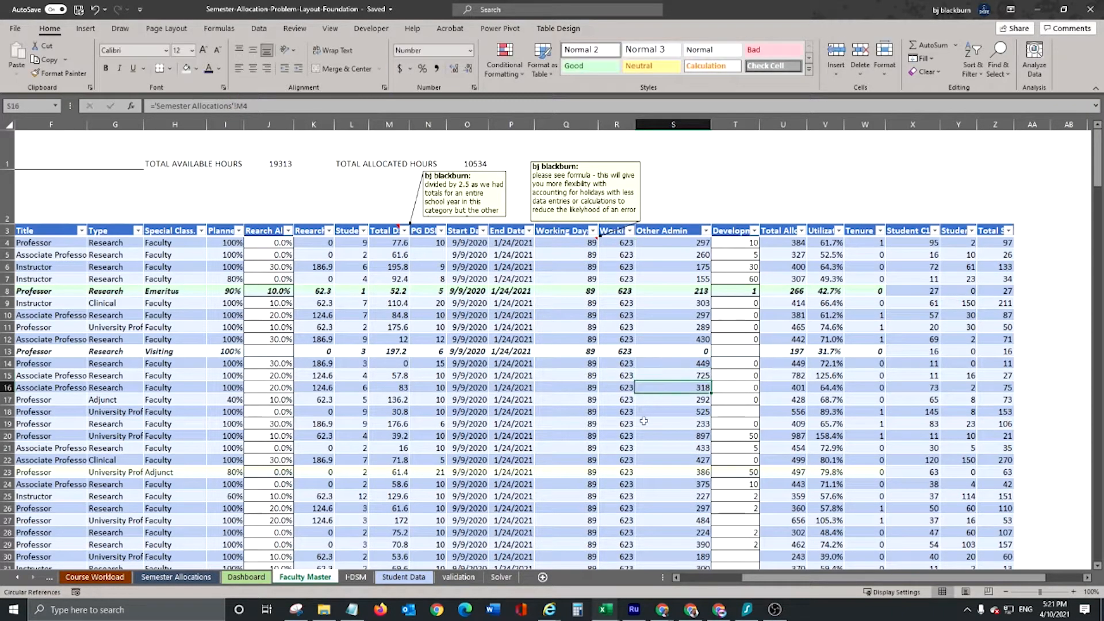
Identify the faculty member in row 15 and examine that person's task hours on the Semester Allocations sheet.
click(691, 375)
drag(799, 577, 719, 577)
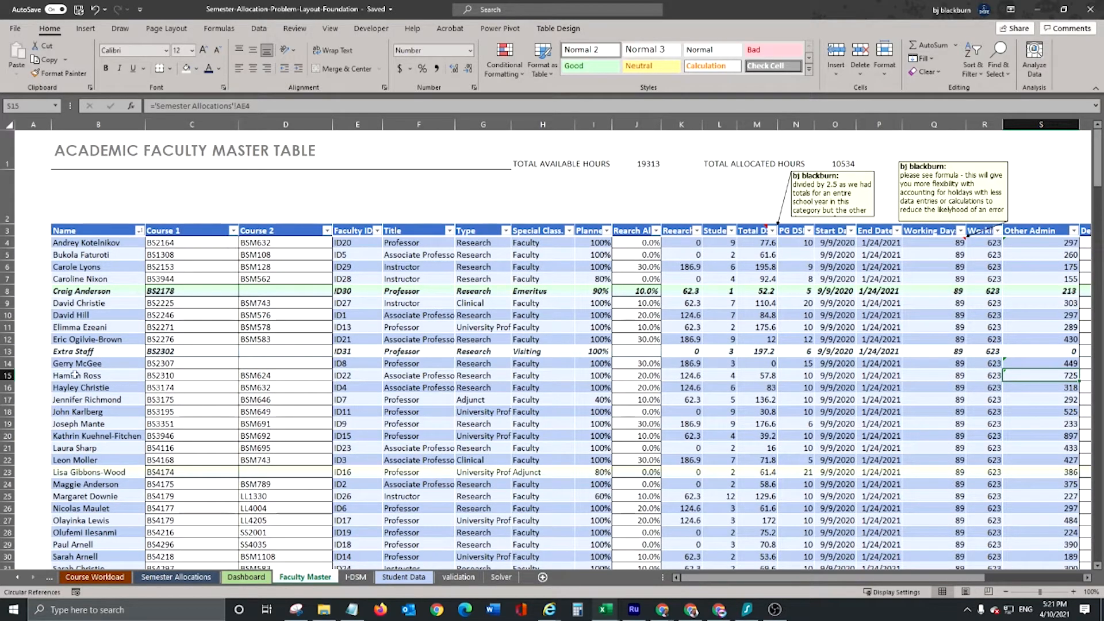
click(176, 577)
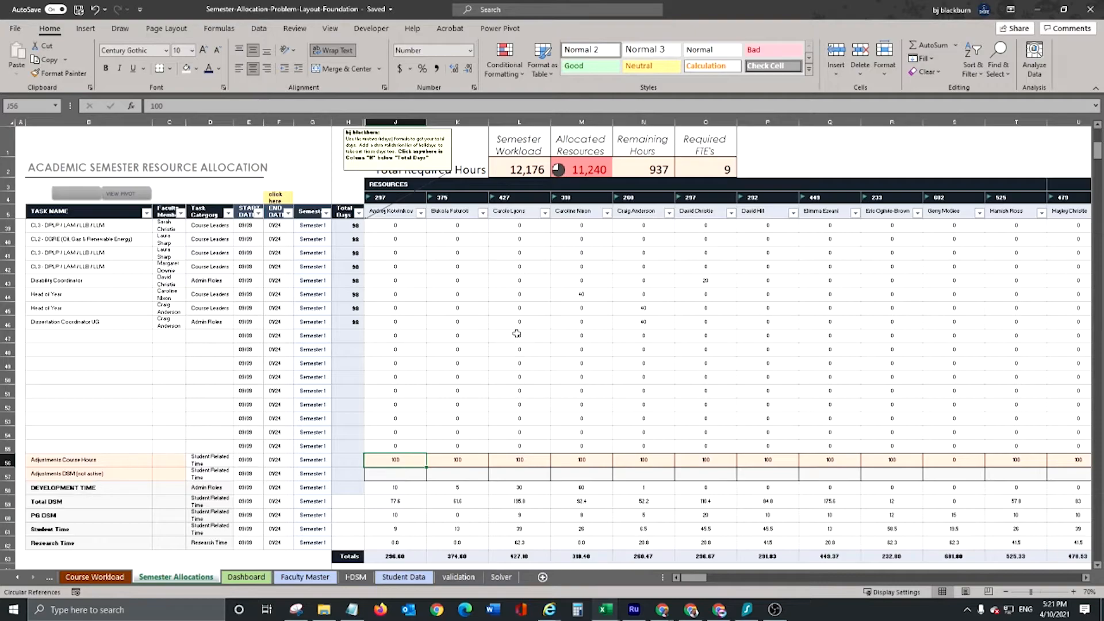
scroll(512, 337, up, 8)
drag(692, 578, 703, 601)
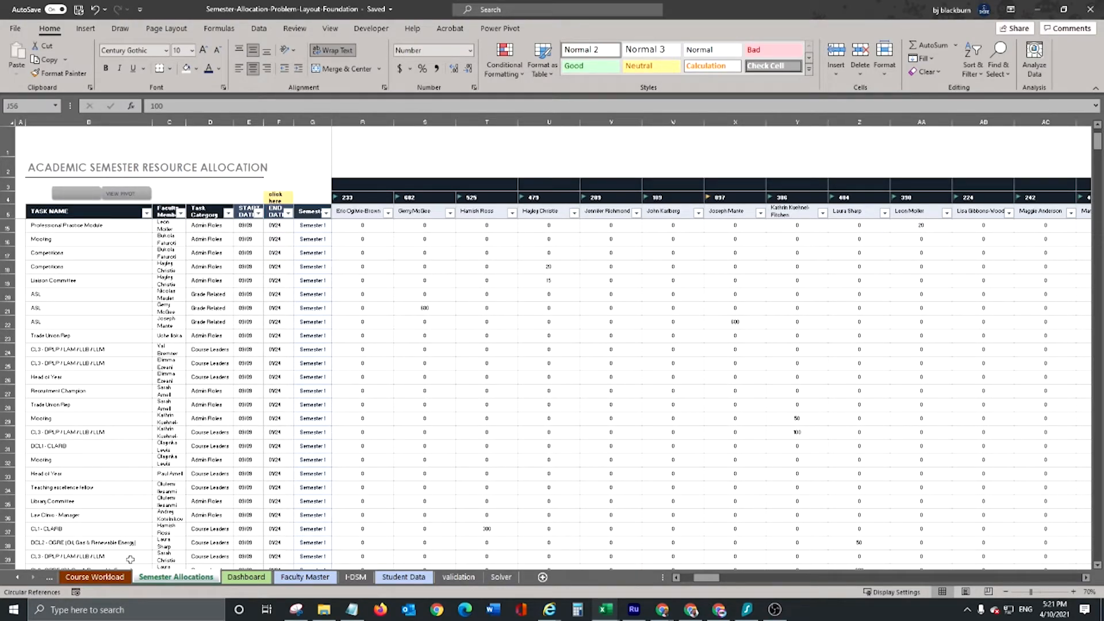
Set the total hours of the ASL task to 200 in the Input Sheet's task table.
click(50, 577)
scroll(909, 443, up, 2)
drag(844, 577, 874, 575)
scroll(863, 345, up, 4)
click(850, 286)
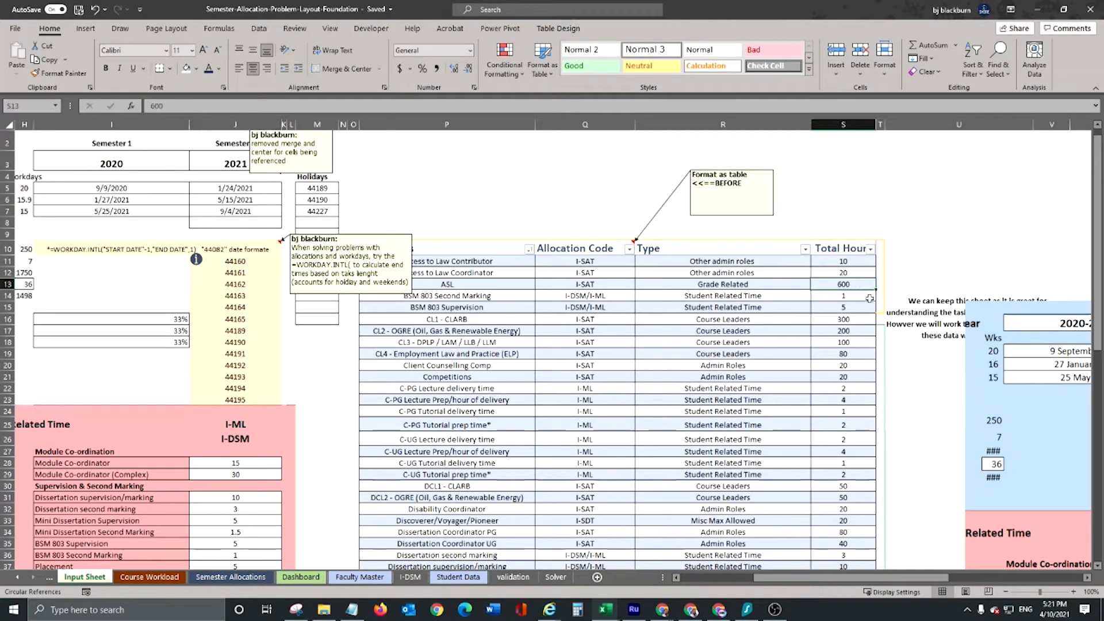
text(200)
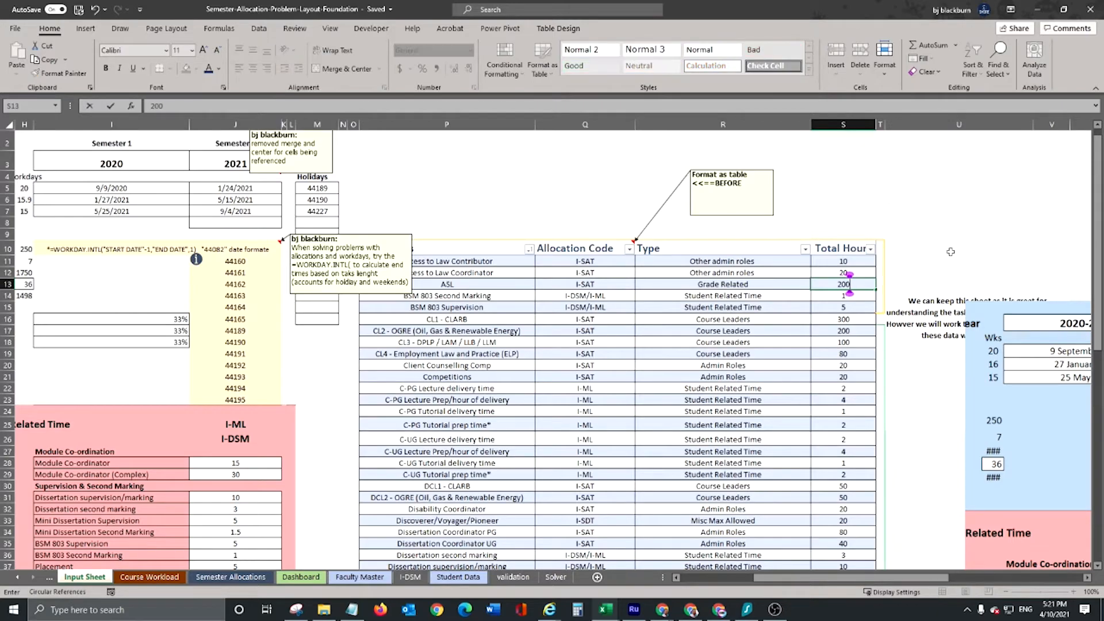
key(Return)
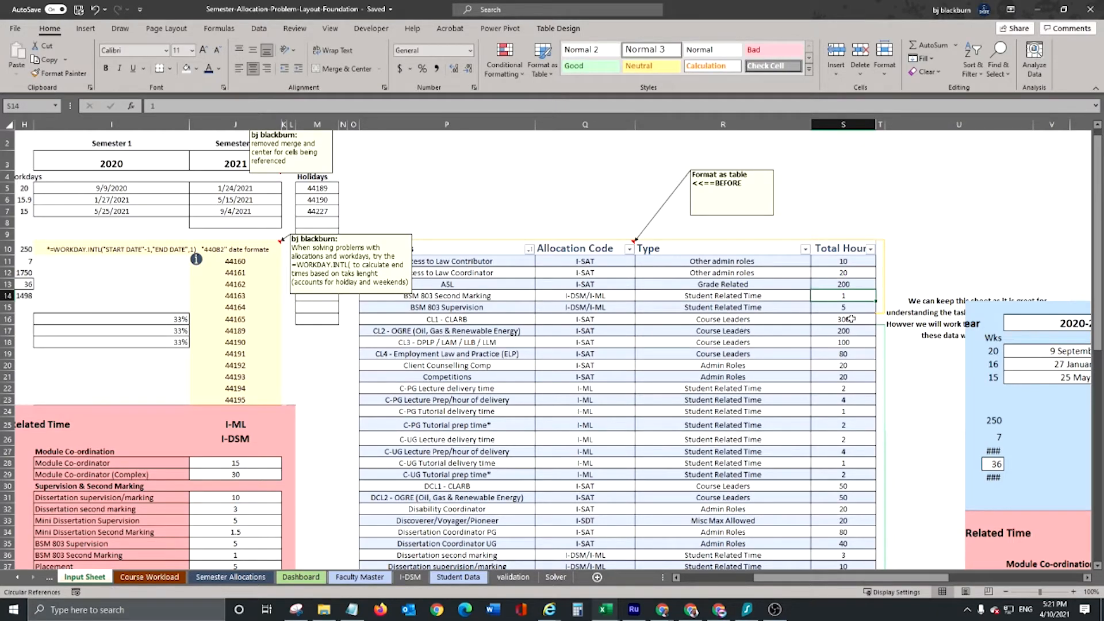
Enter the note "change to 1/3 academic year" in cell U3 of the Input Sheet.
click(898, 169)
text(change)
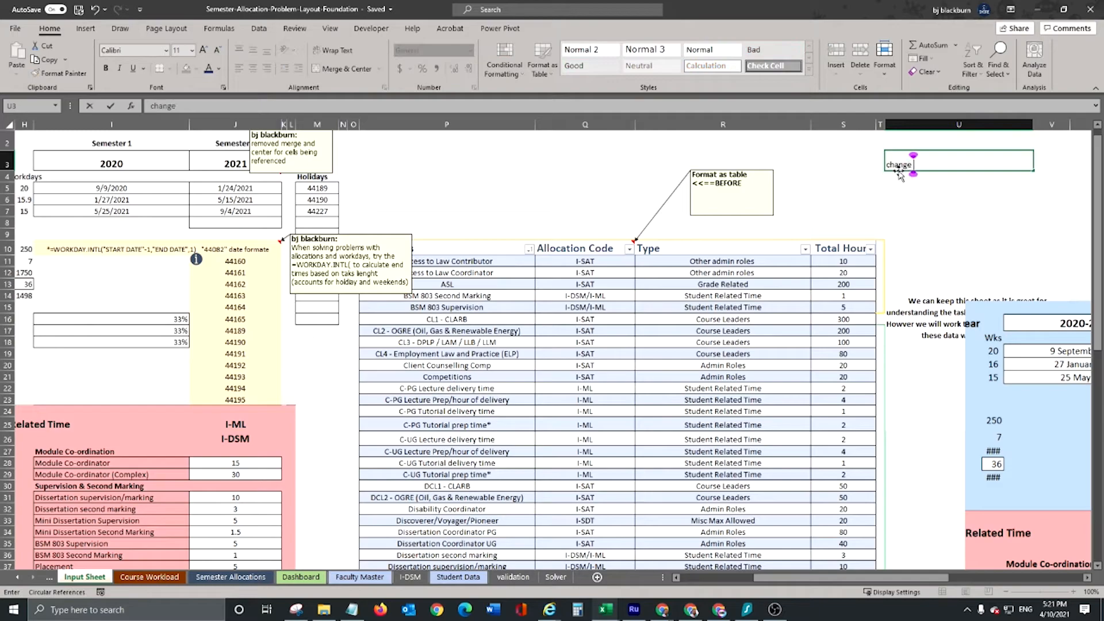
text( to 1/3 academic year)
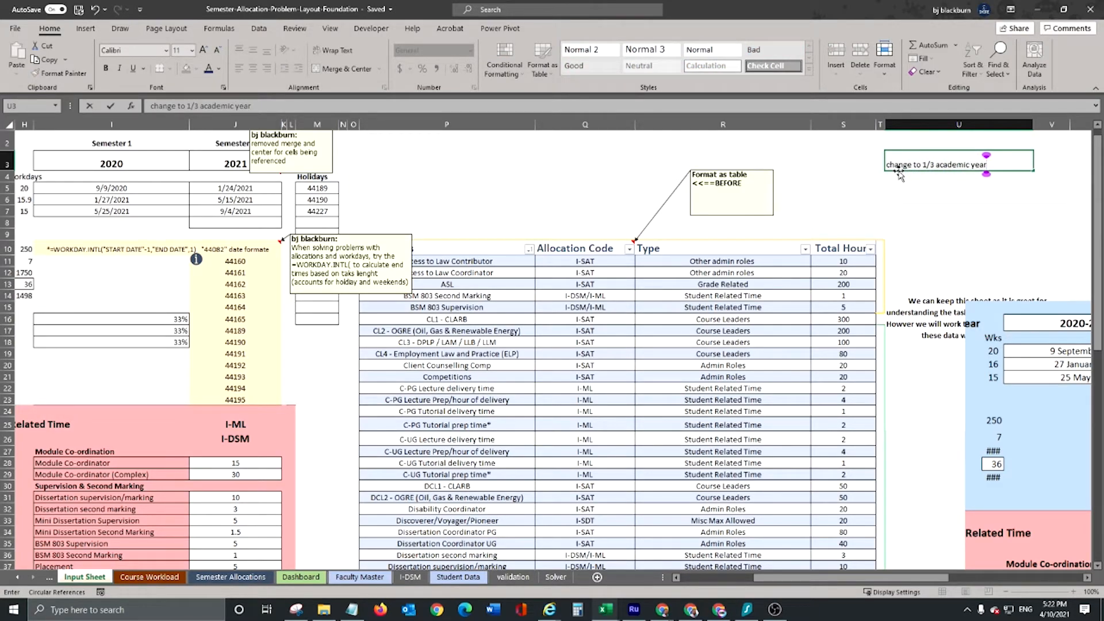
key(ctrl+Return)
Review the remaining task hours in the Input Sheet's table and return to the Semester Allocations sheet.
scroll(894, 270, down, 1)
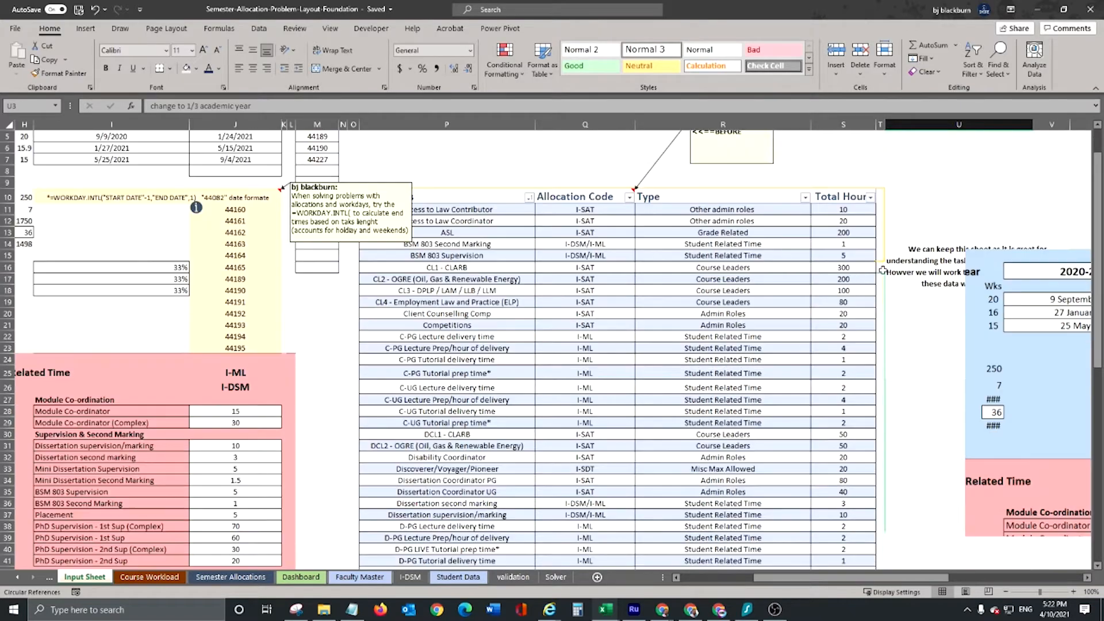
scroll(861, 358, down, 11)
scroll(716, 352, up, 12)
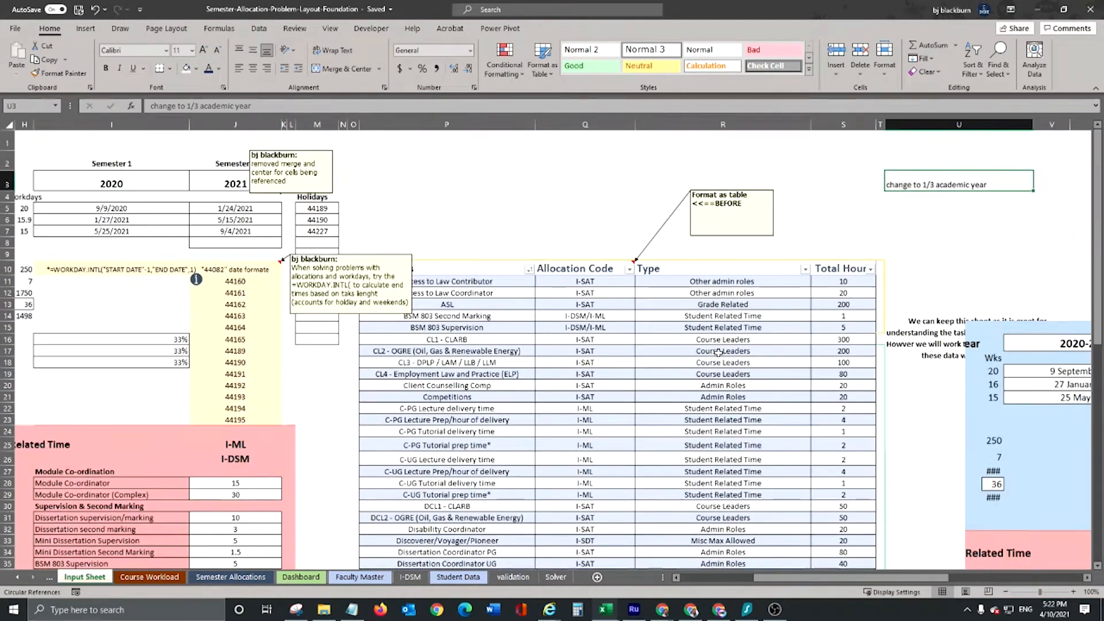
click(236, 577)
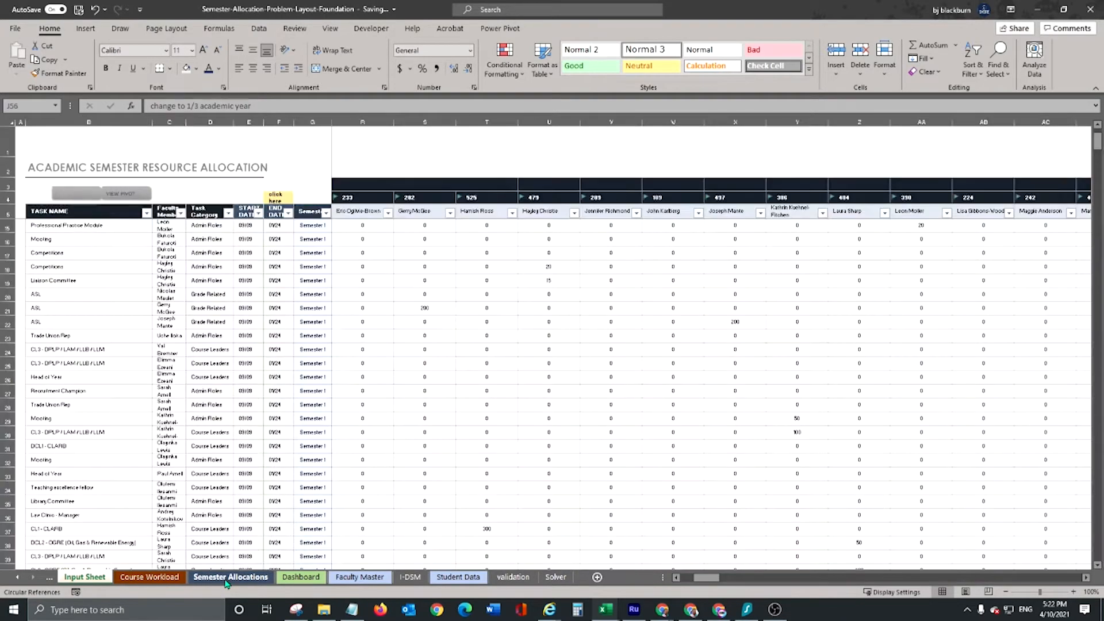
Clear the Adjustments Course Hours values for all faculty members in row 56, from column J to AM.
drag(711, 577, 660, 578)
scroll(774, 348, down, 10)
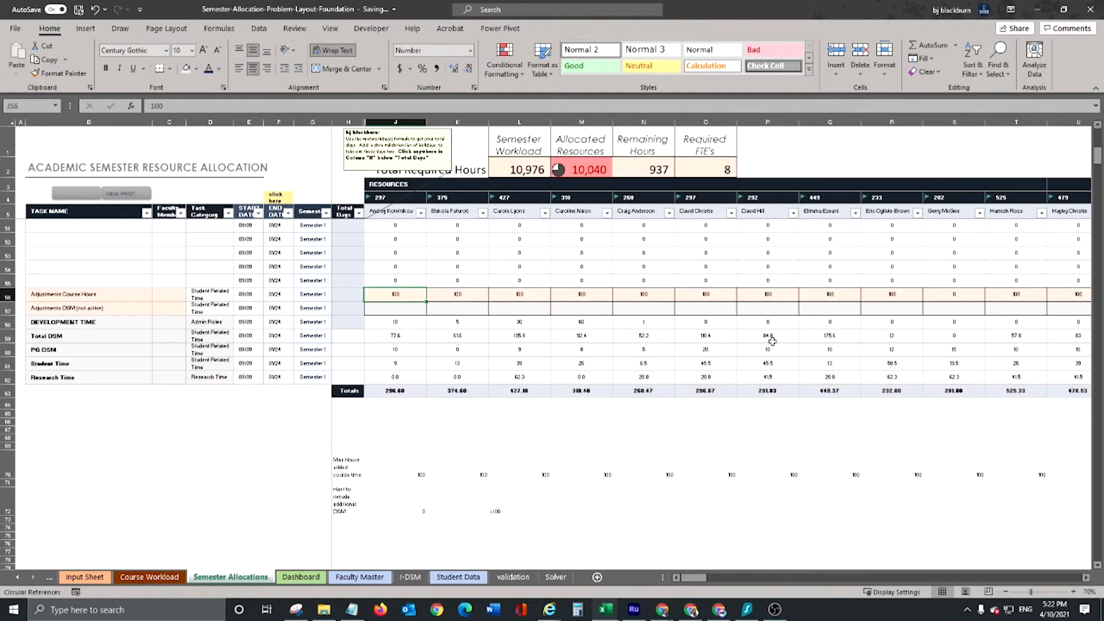
key(ctrl+shift+Right)
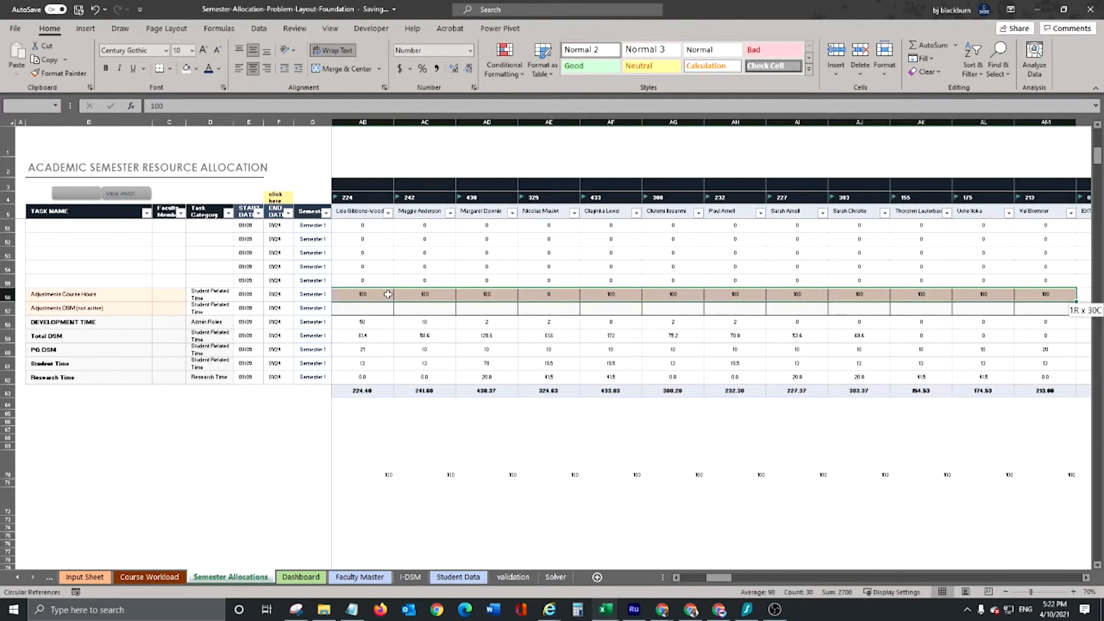
key(Delete)
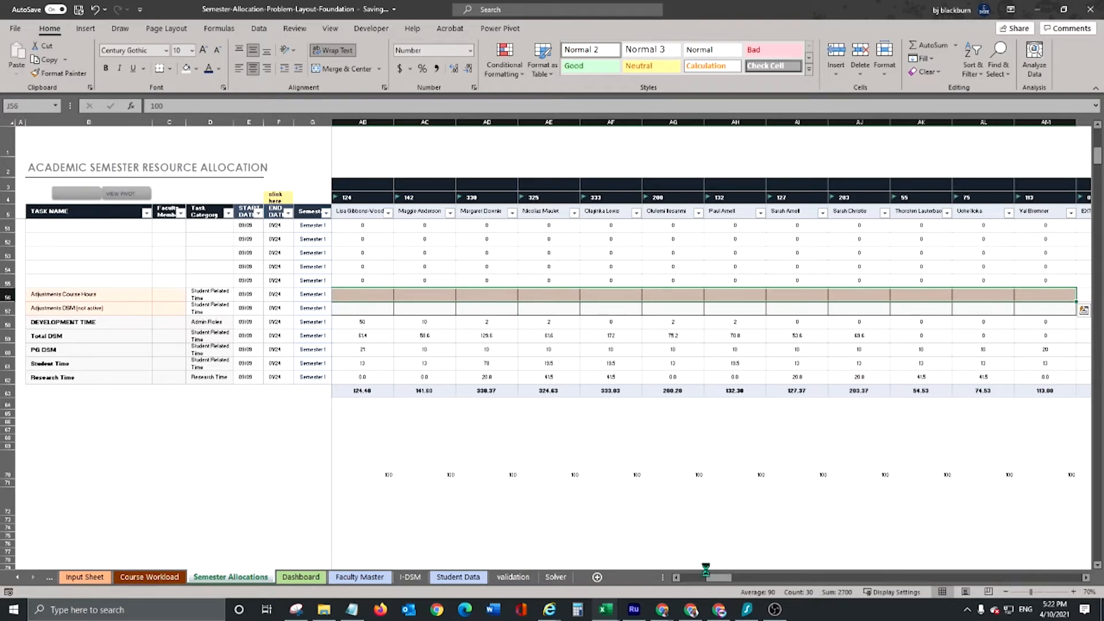
drag(724, 578, 747, 579)
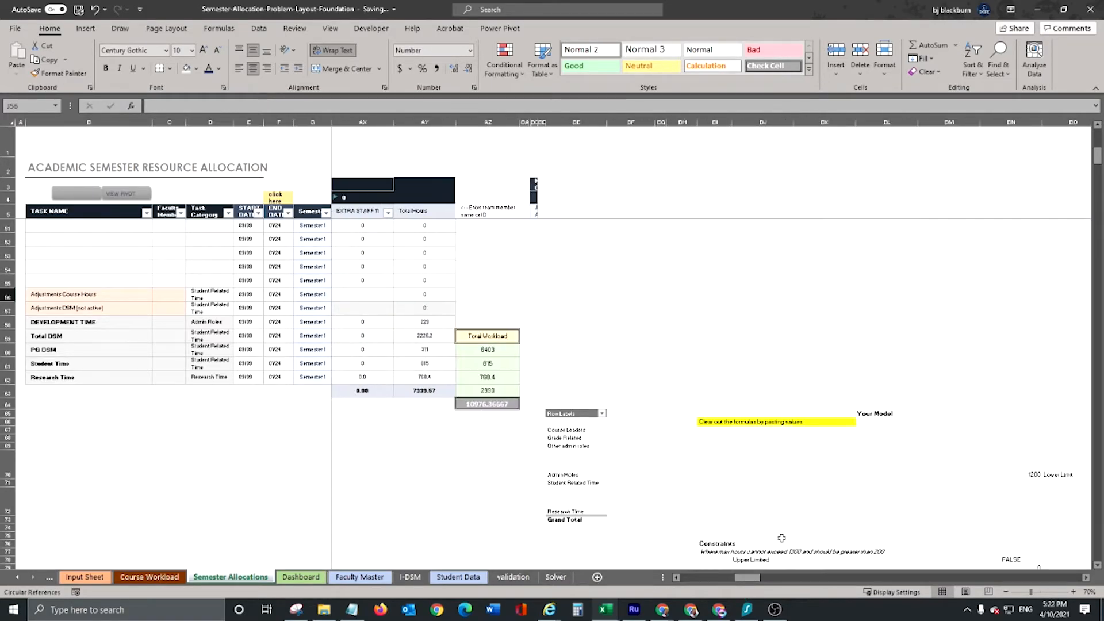
click(259, 28)
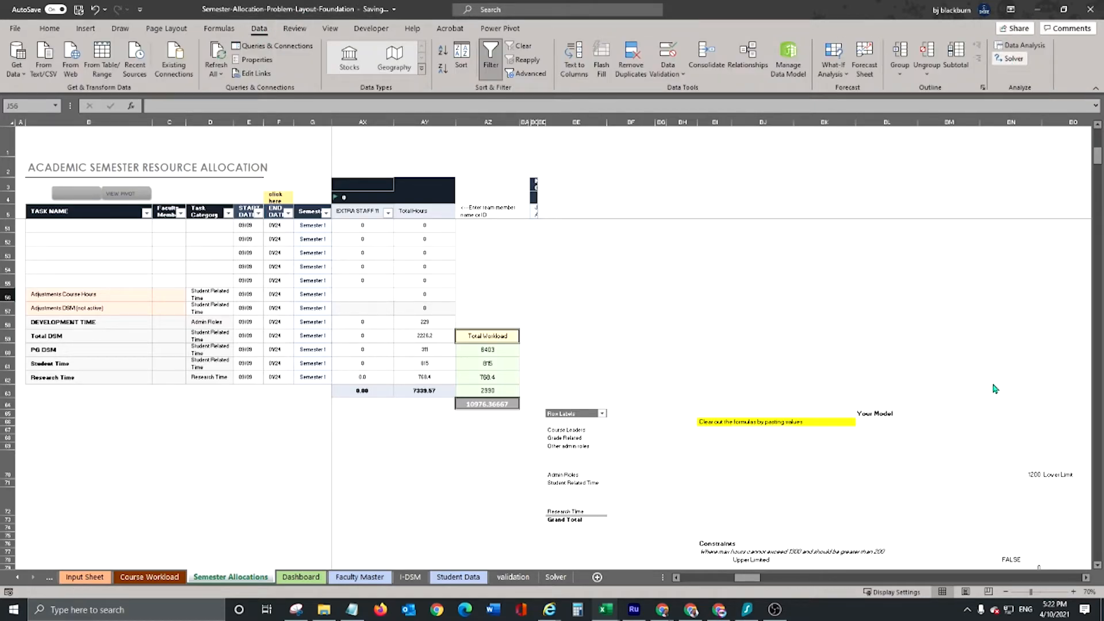
Switch to Notepad and add the line "Now that we found some errors, let's run it again and increase the minimum allcoation to 350 hours".
click(352, 610)
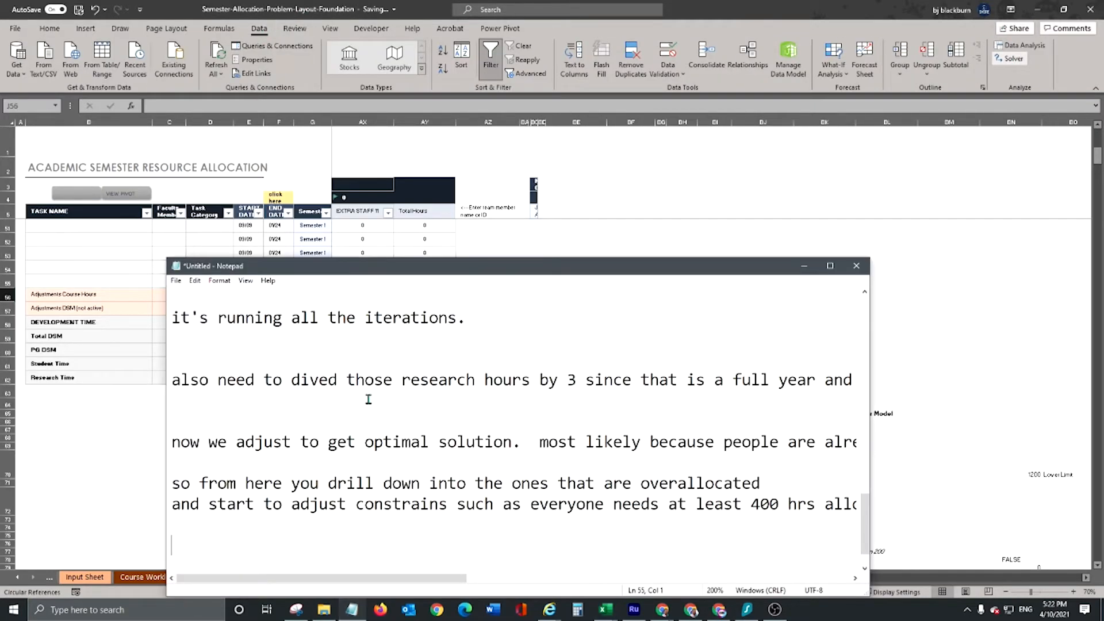
text(Now that we)
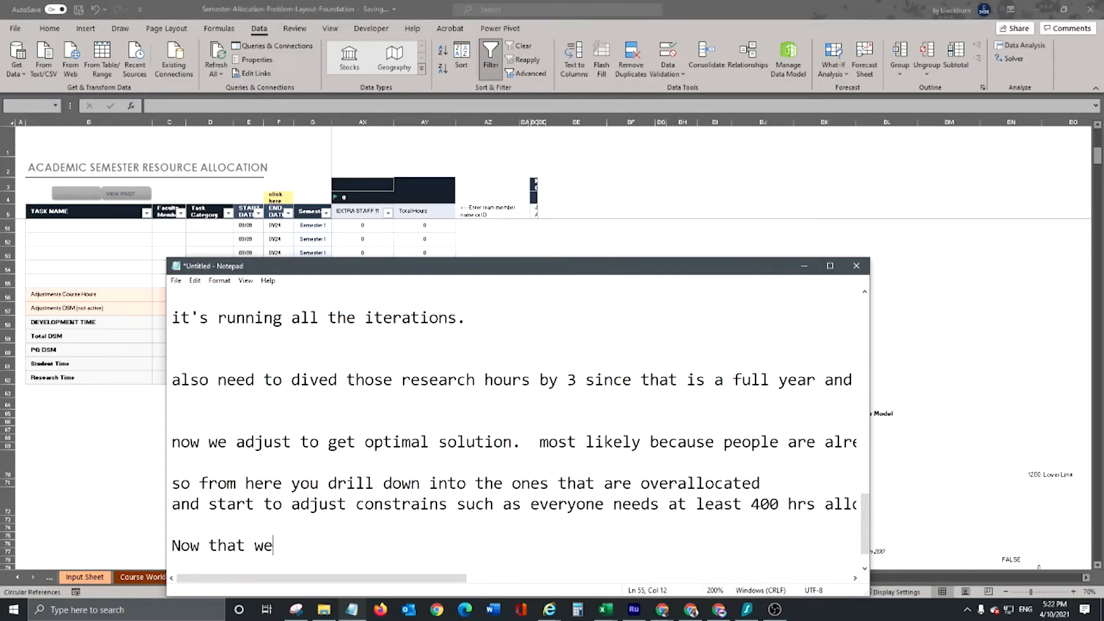
text( found some errors)
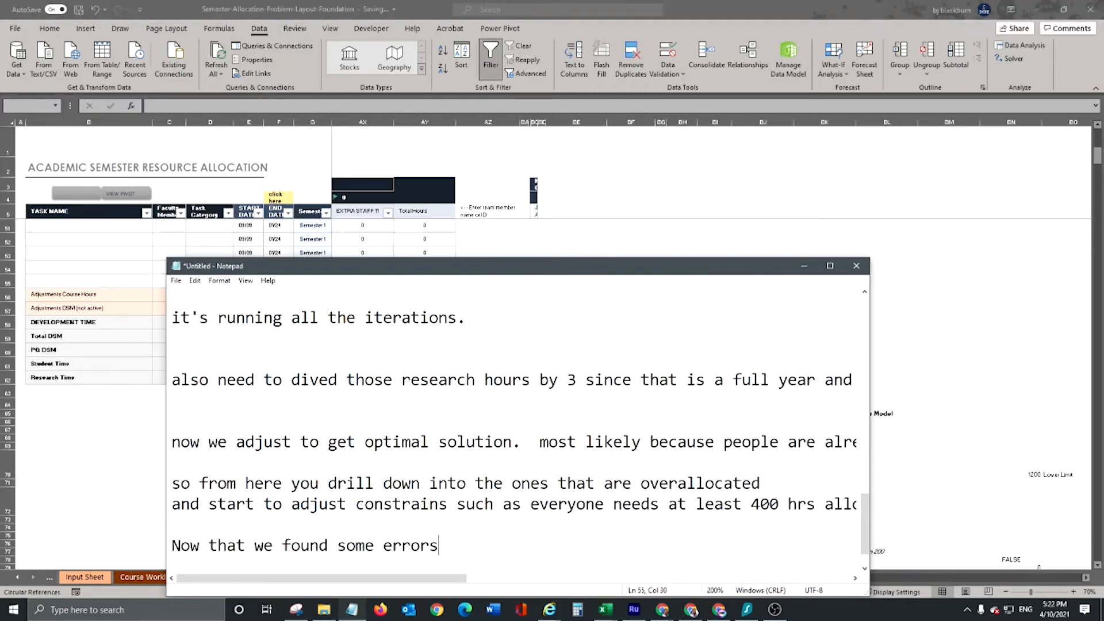
text(, let's run it )
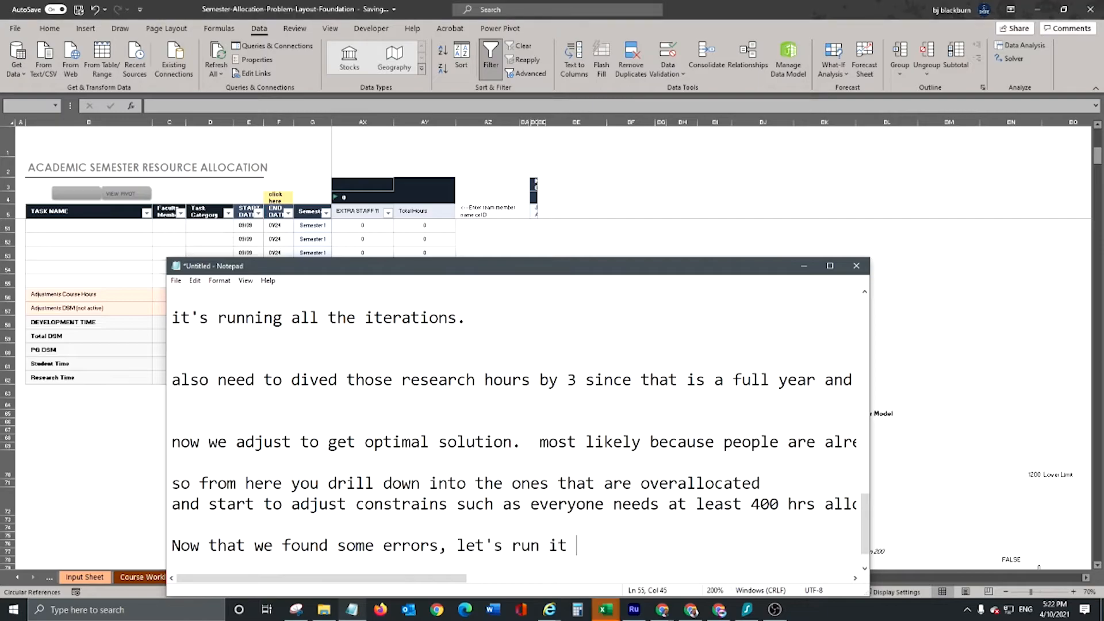
text(again and increase the min)
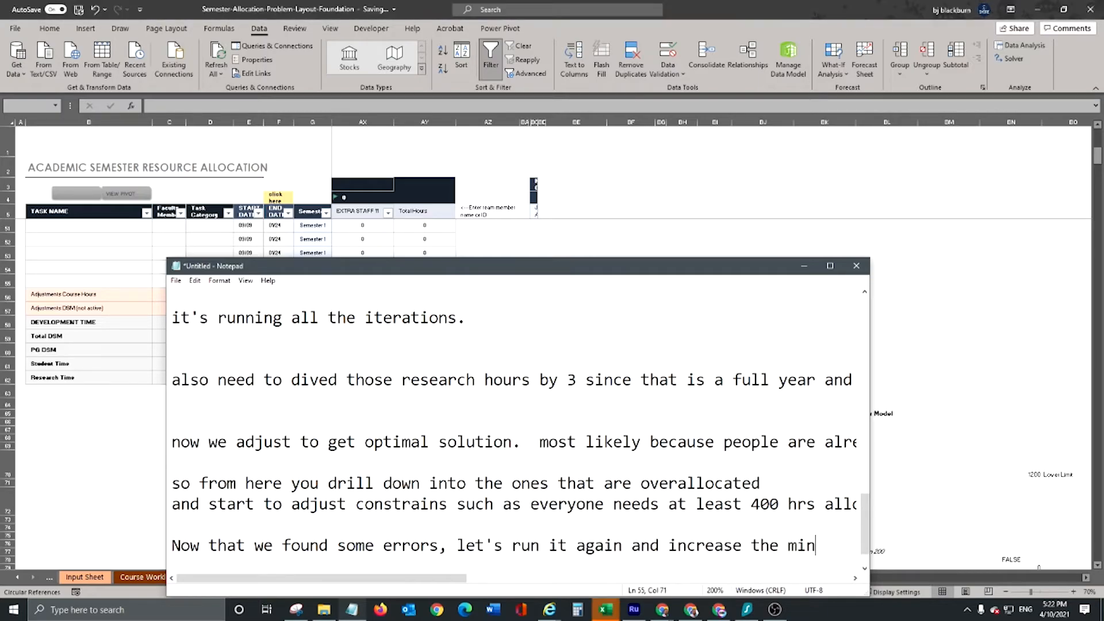
text(imum allcoation )
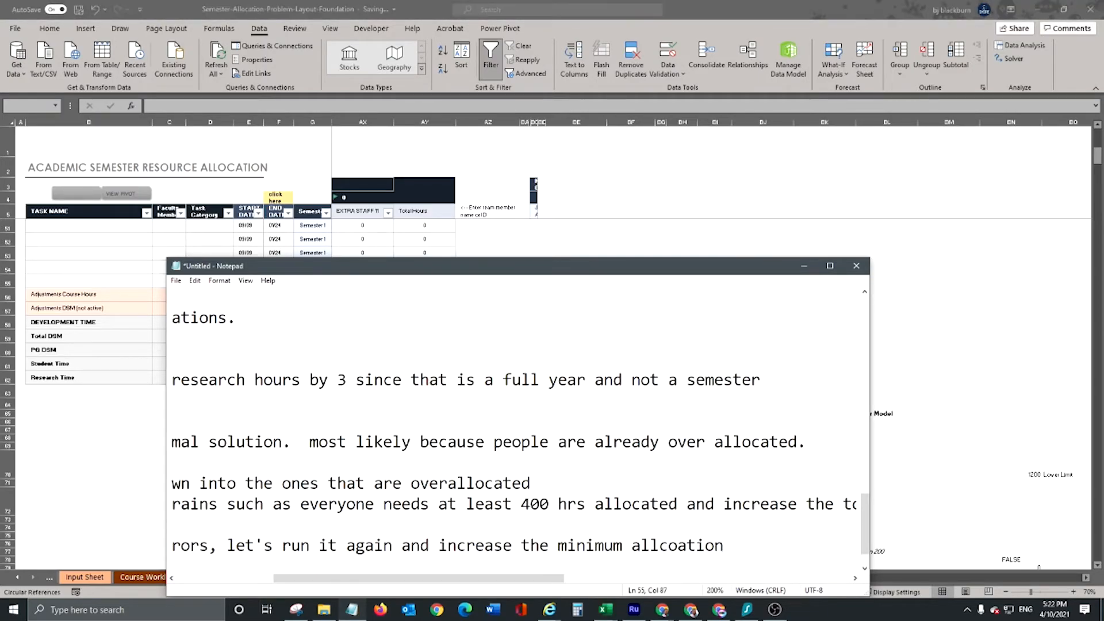
text(to 350 hours)
key(Return)
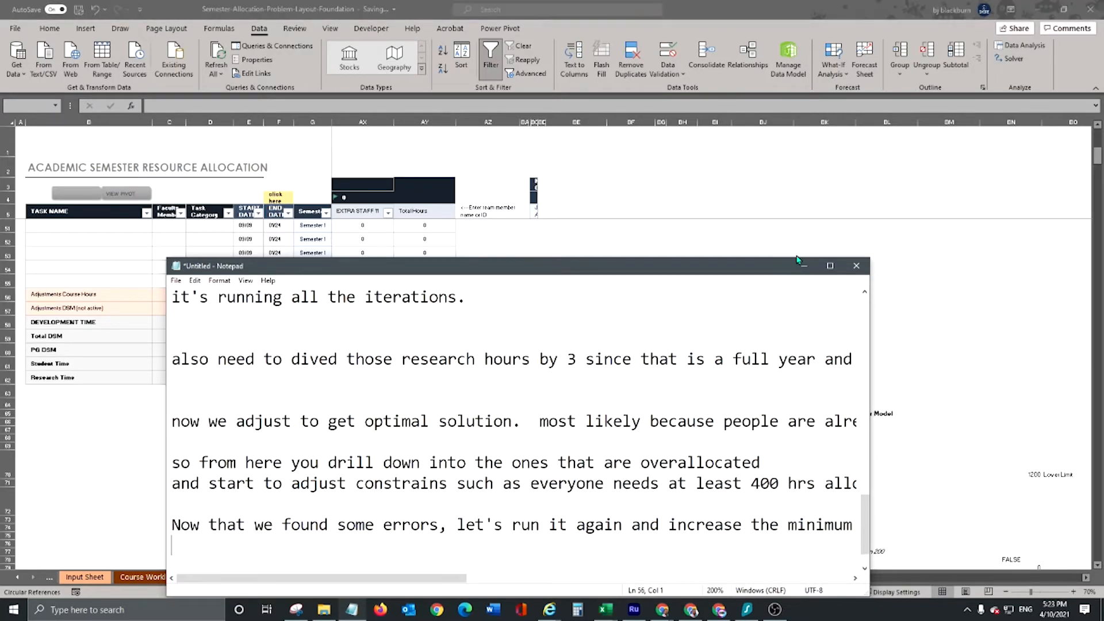
Return to Excel and change the Solver constraint on BJ80:BJ109 to a minimum of 350.
key(alt+Tab)
click(366, 280)
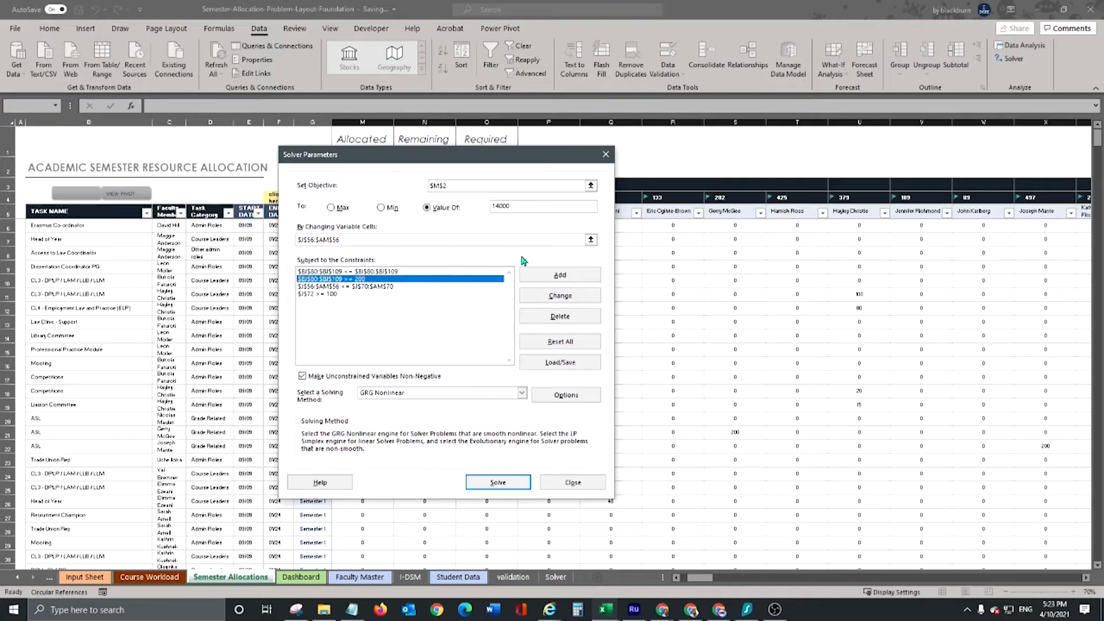
click(575, 299)
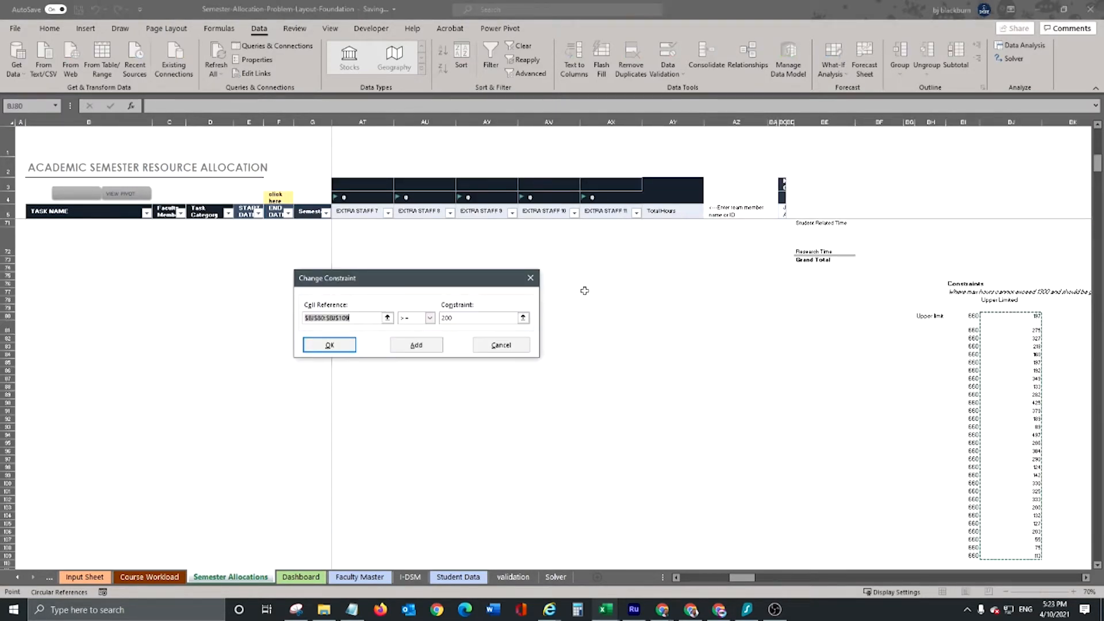
key(Tab)
key(Tab)
text(350)
click(343, 347)
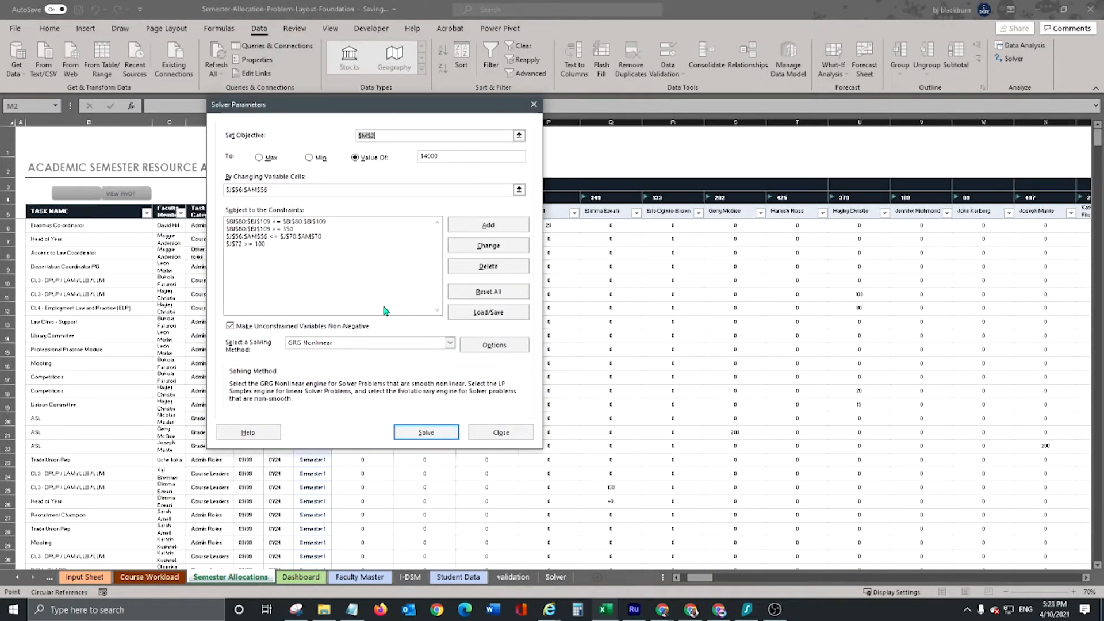
Set the Solver target value to 14000 and the solving method to Simplex LP.
drag(392, 109, 637, 305)
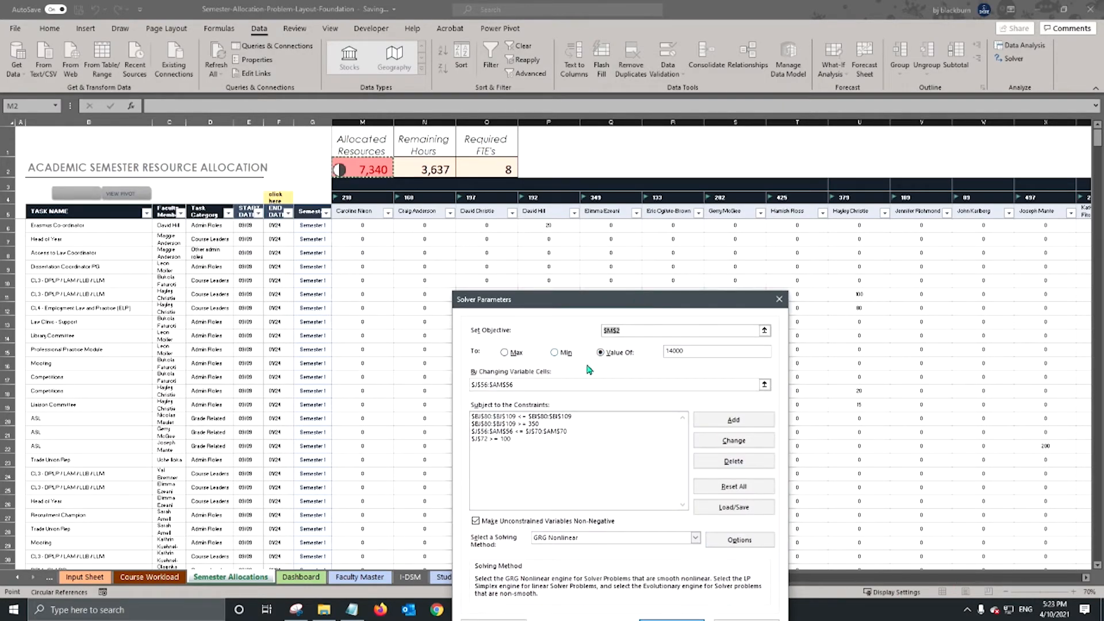
click(574, 383)
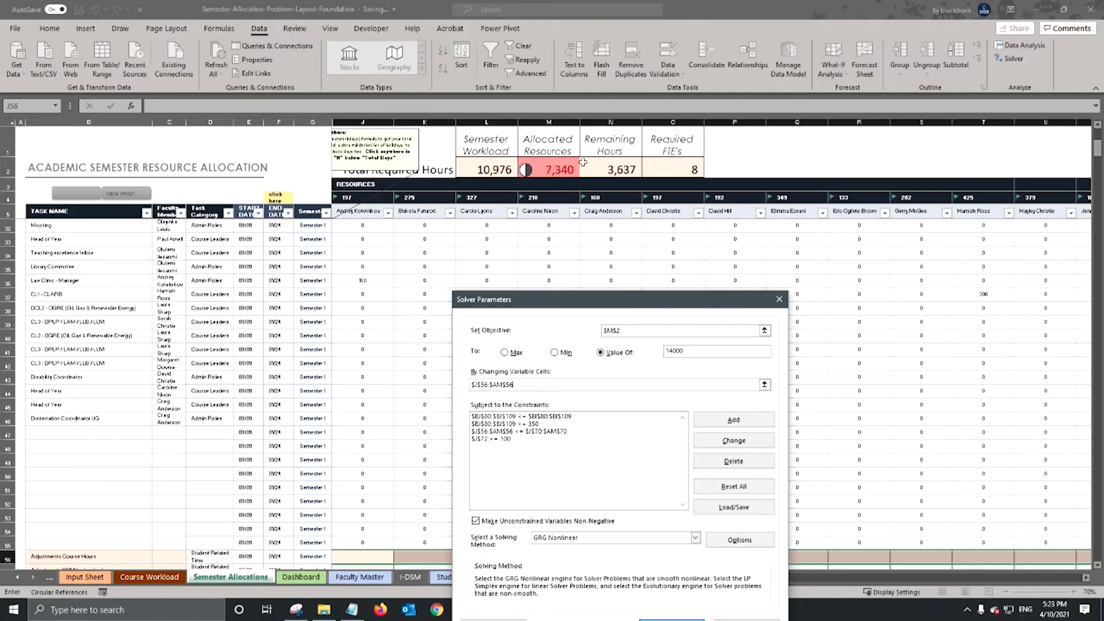
double_click(687, 350)
text(14)
click(637, 383)
click(624, 537)
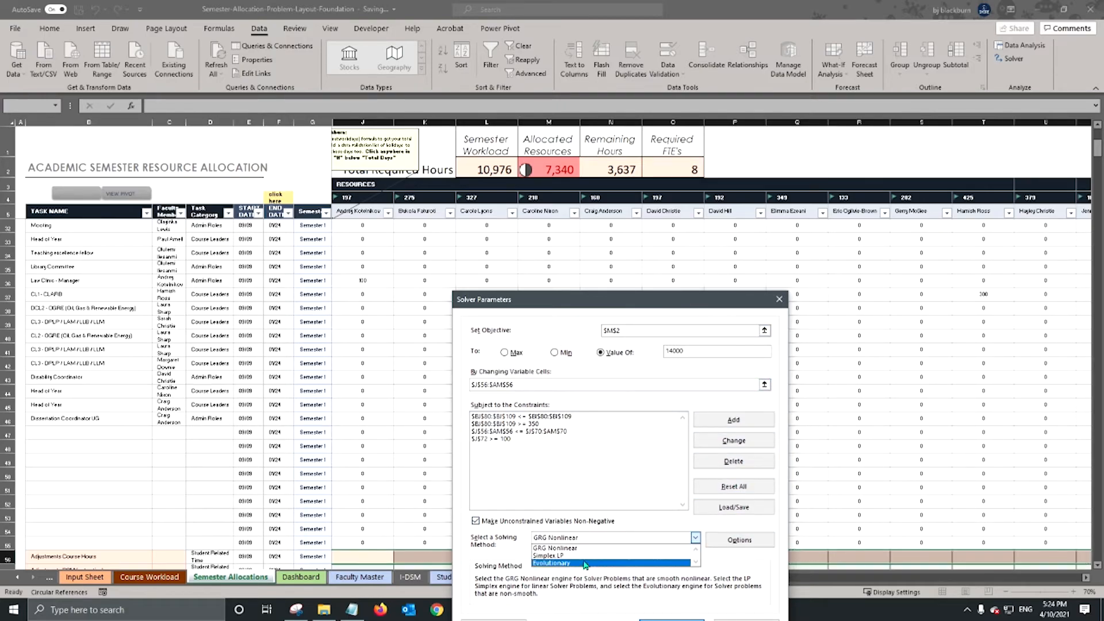
click(587, 556)
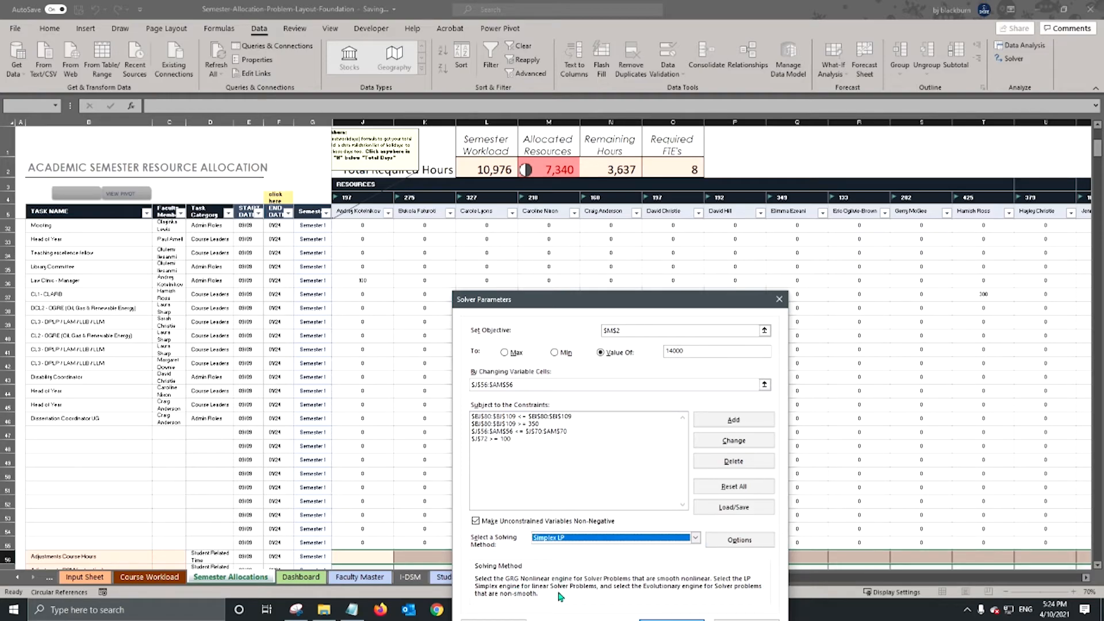
Run Solver, keep its solution, and review the Adjustments Course Hours row and the faculty totals.
drag(646, 313, 539, 203)
click(565, 518)
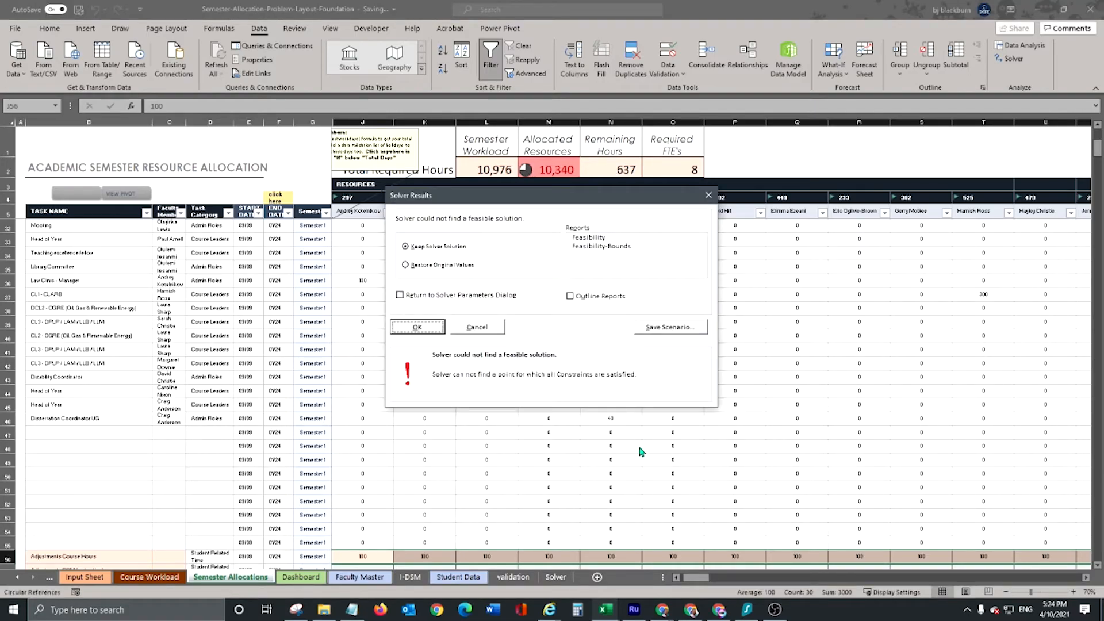
click(413, 329)
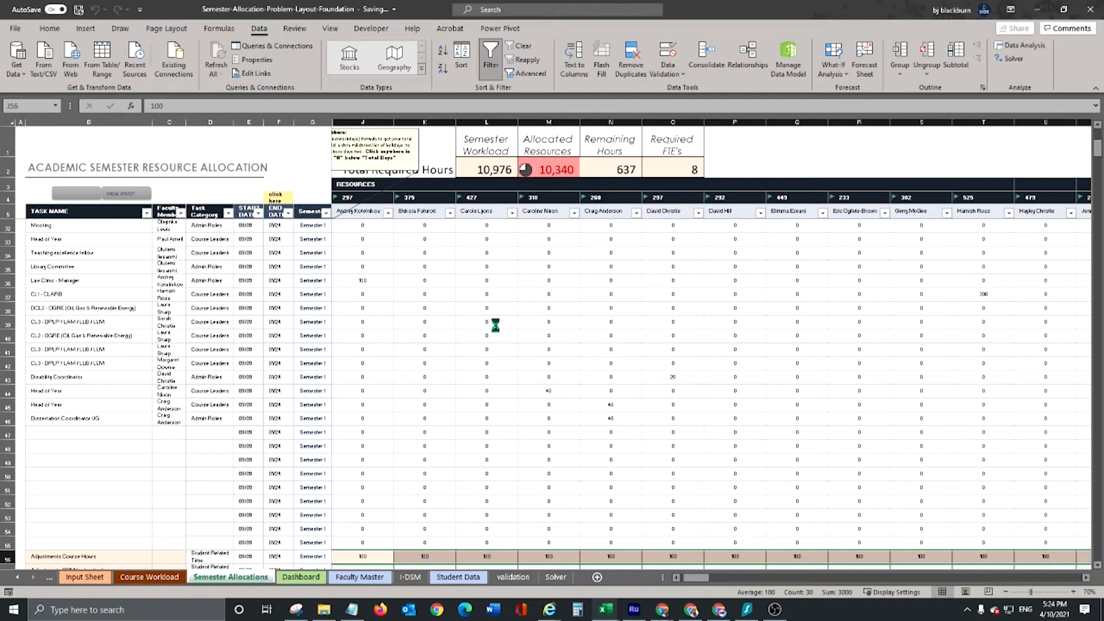
scroll(614, 384, down, 2)
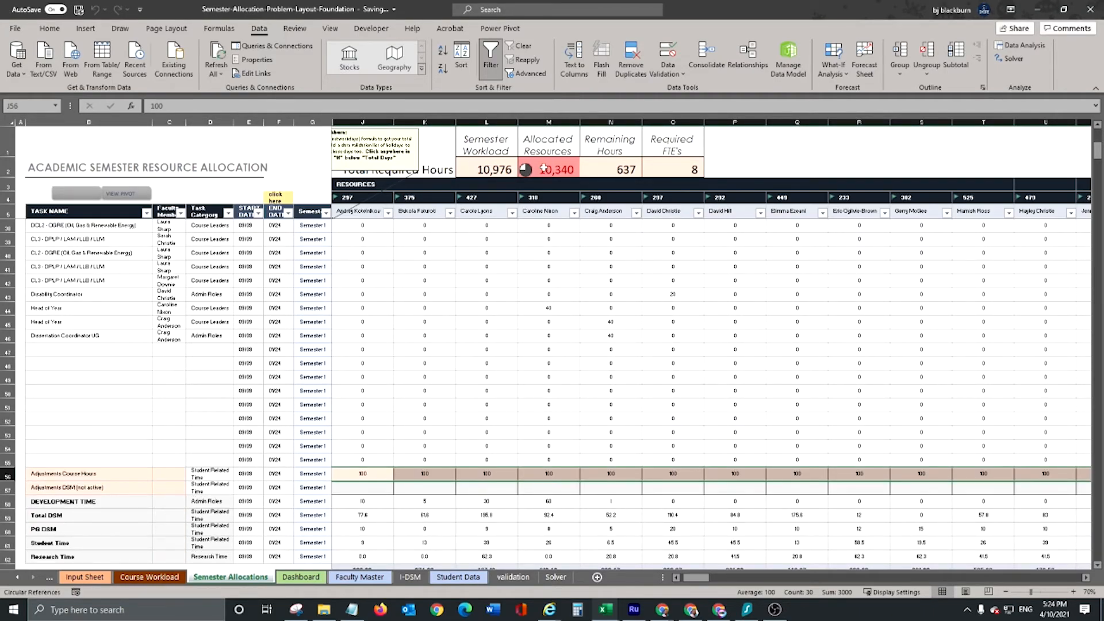
scroll(613, 449, down, 3)
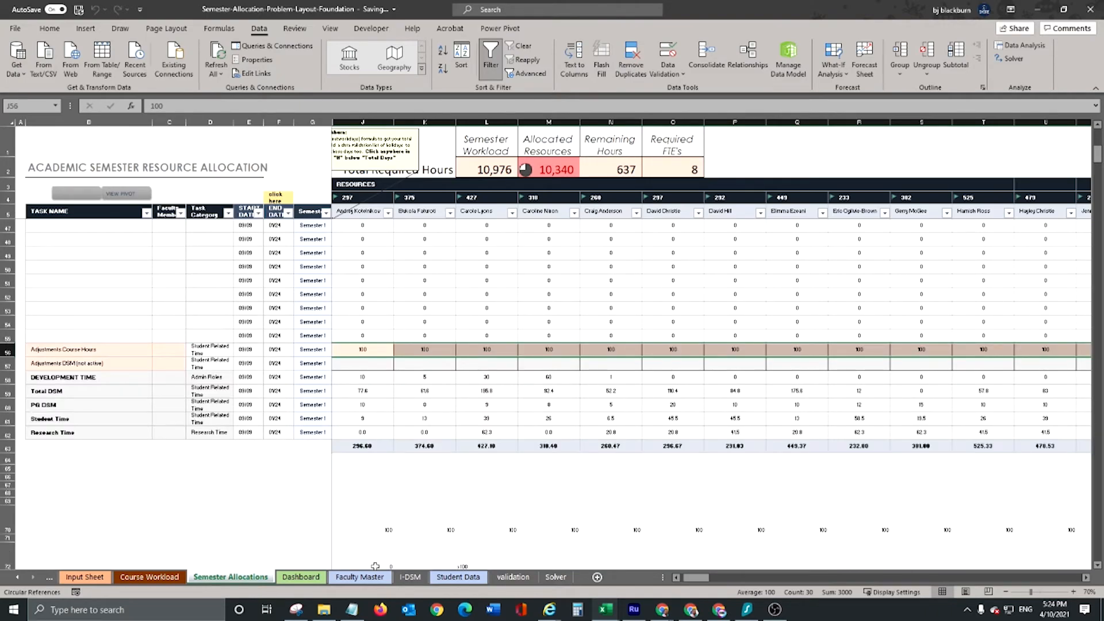
Refresh the Faculty Member Semester Utilization pivot chart on the Dashboard sheet.
click(318, 578)
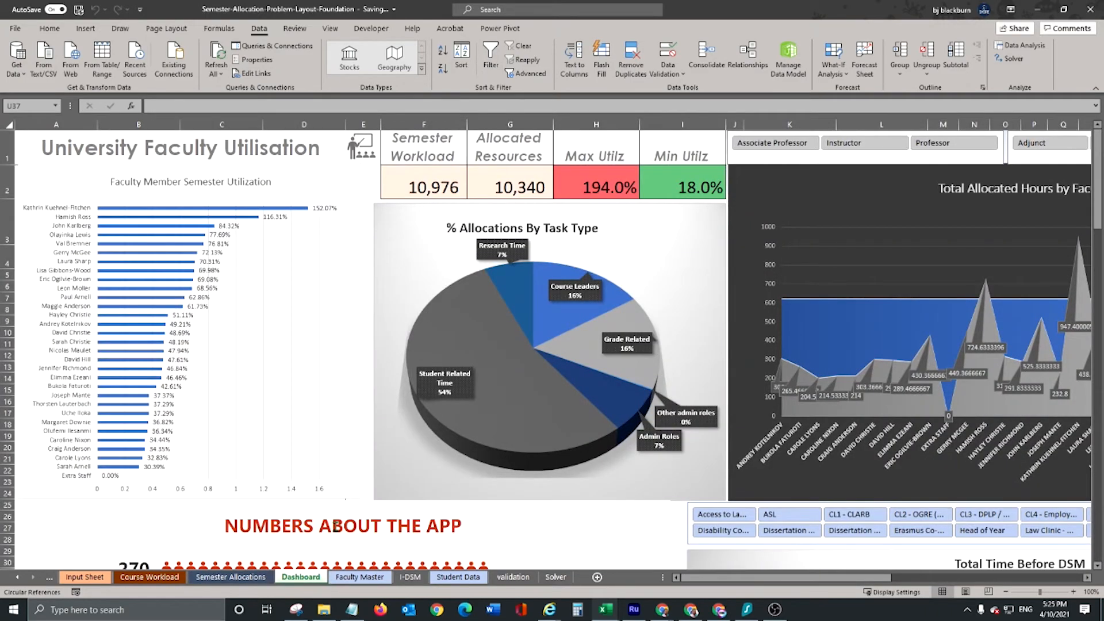
click(353, 170)
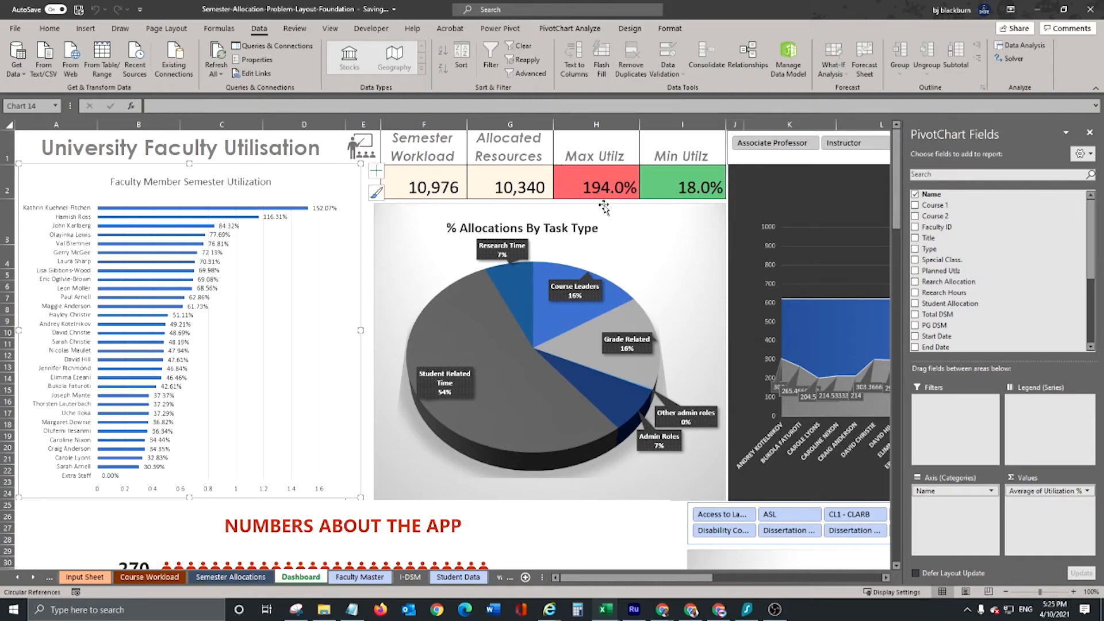
click(559, 27)
click(348, 53)
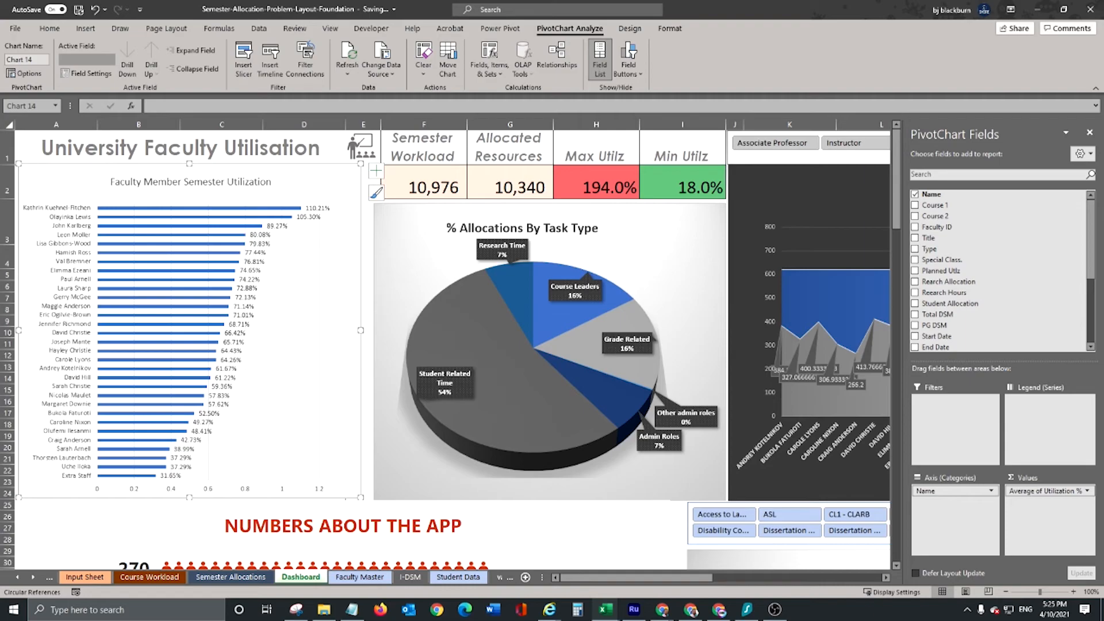
Switch to Notepad and add the line "Improvement. Enjoy." at the end of the notes.
click(352, 610)
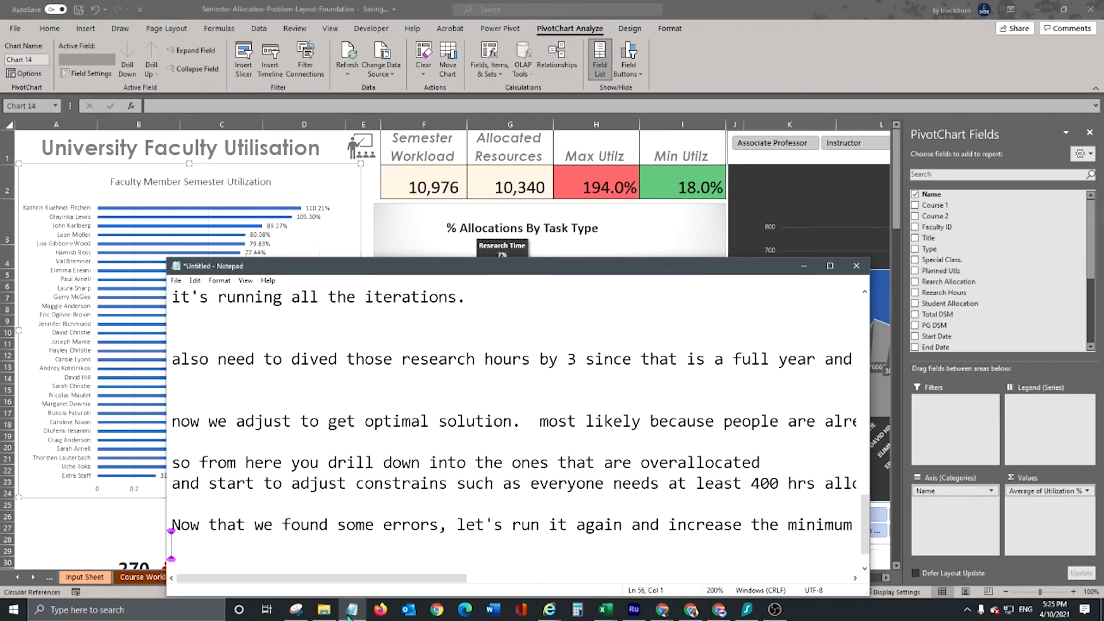
scroll(218, 445, down, 1)
key(Return)
key(Return)
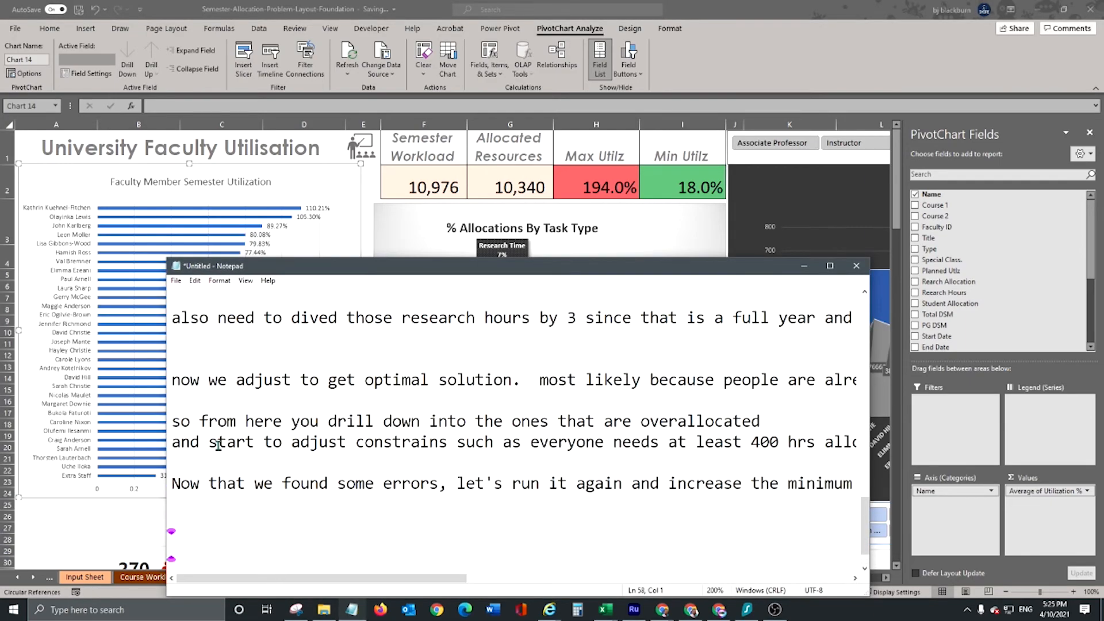
text(Improvemen)
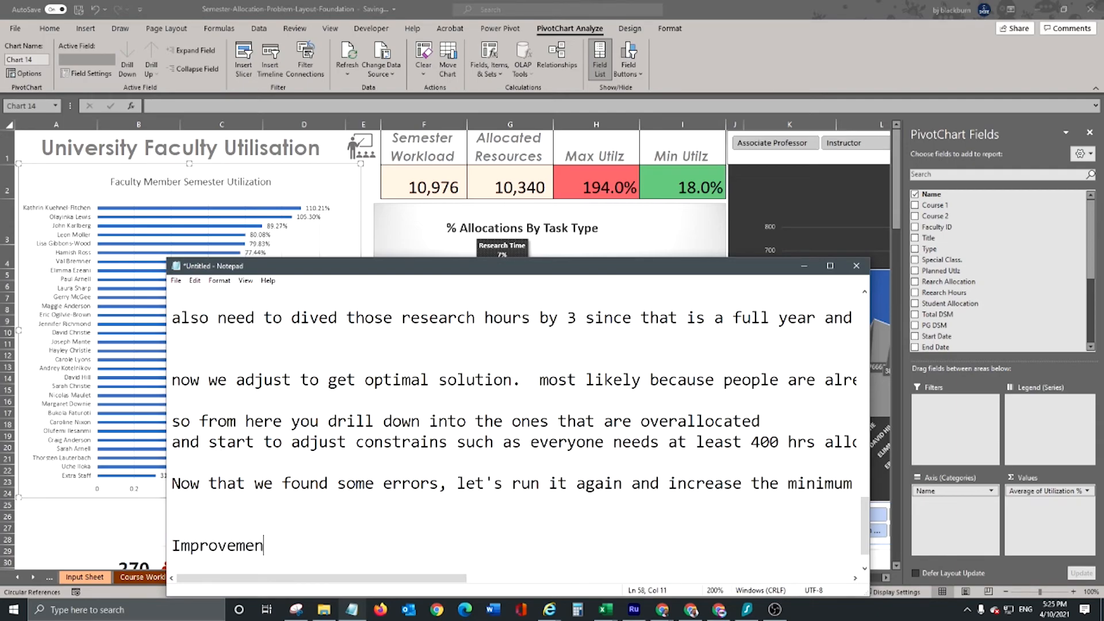
text(t.  Enjoy.)
Save the notes as a text file named 210410notes in the Semester Allocation Problem folder and close Notepad.
click(175, 281)
click(198, 337)
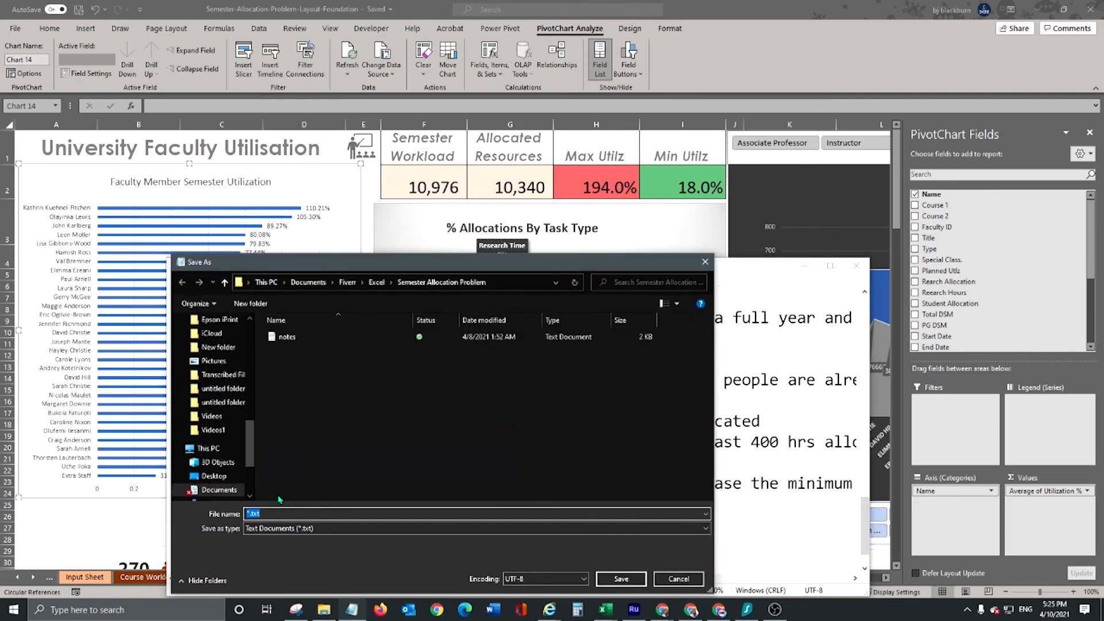
text(notes)
key(Left)
key(Left)
key(Left)
key(Left)
key(Left)
text(210410)
key(Return)
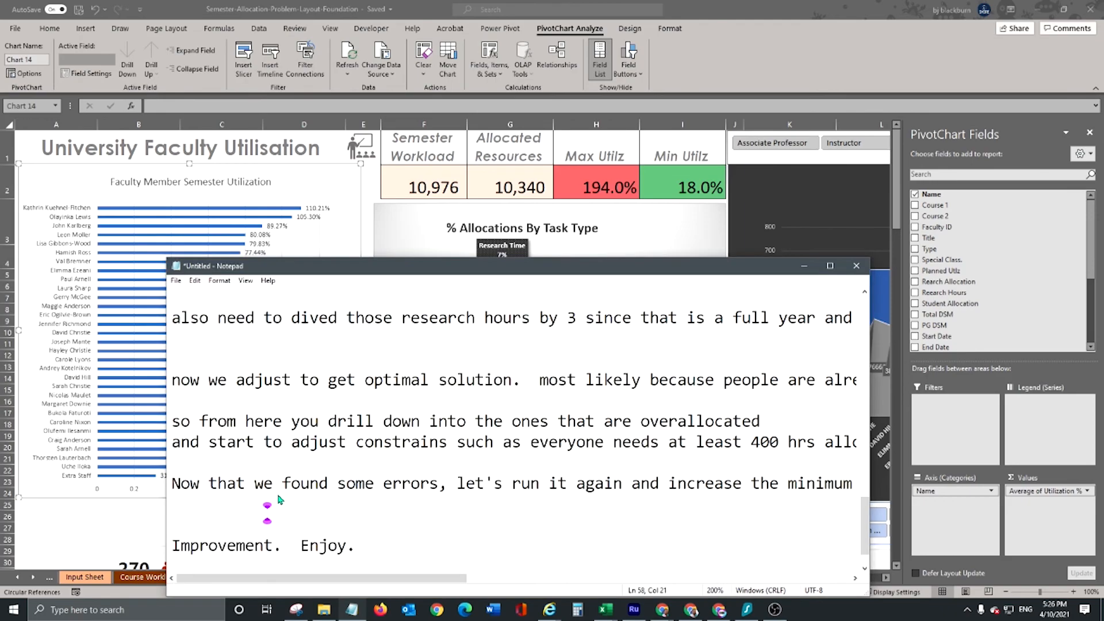
click(855, 265)
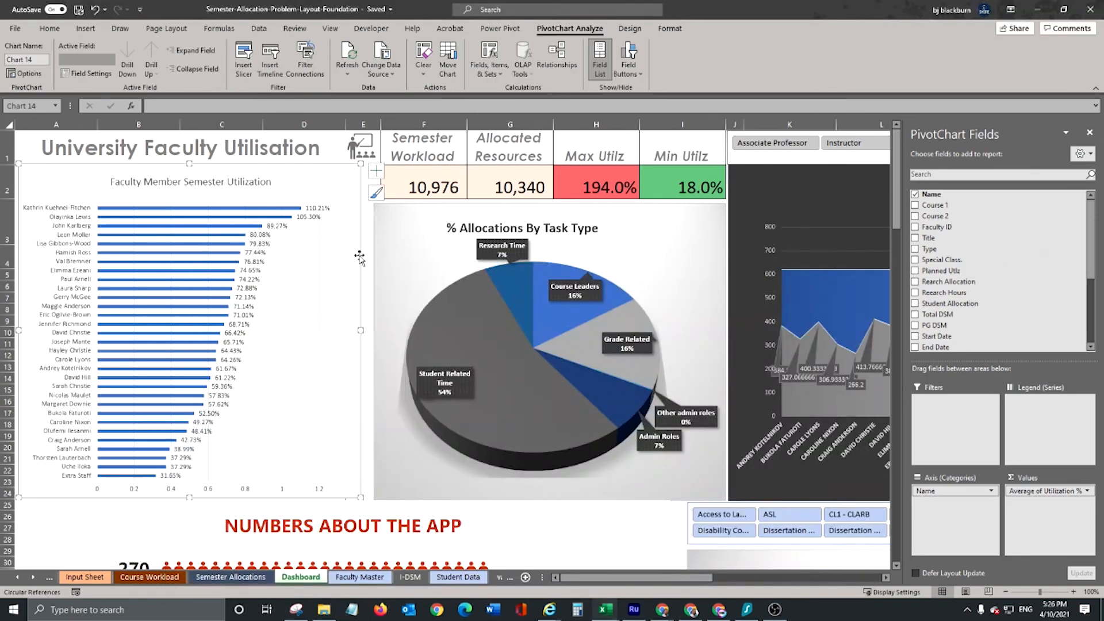